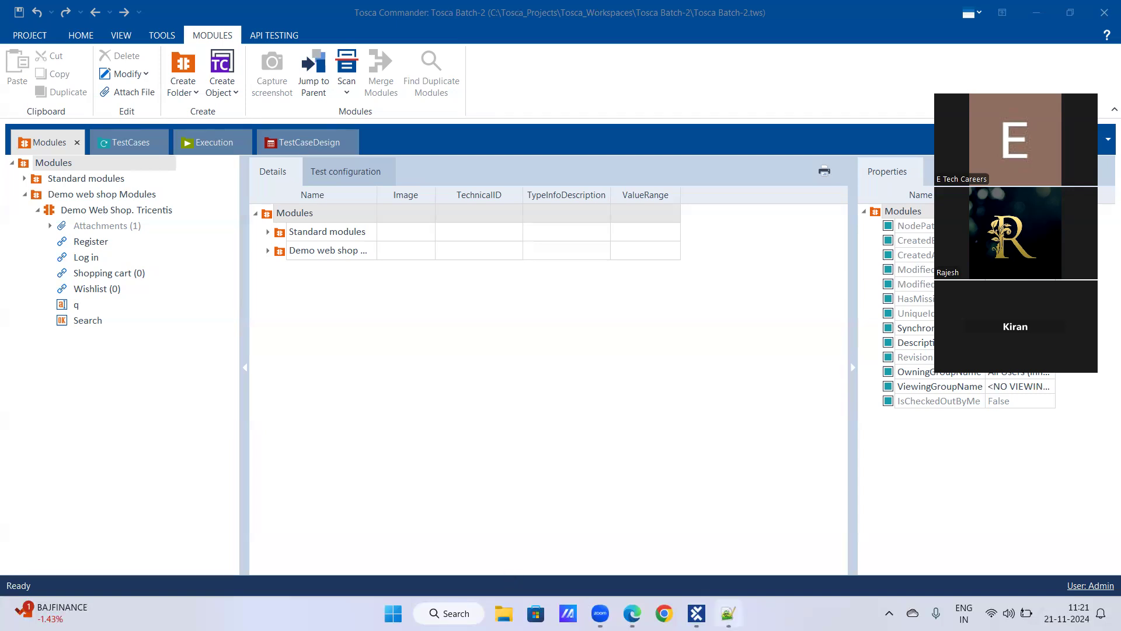
# Switch between the Batch-2_Tosca notes and Tosca Commander, then collapse the Demo Web Shop. Tricentis module
pyautogui.click(727, 613)
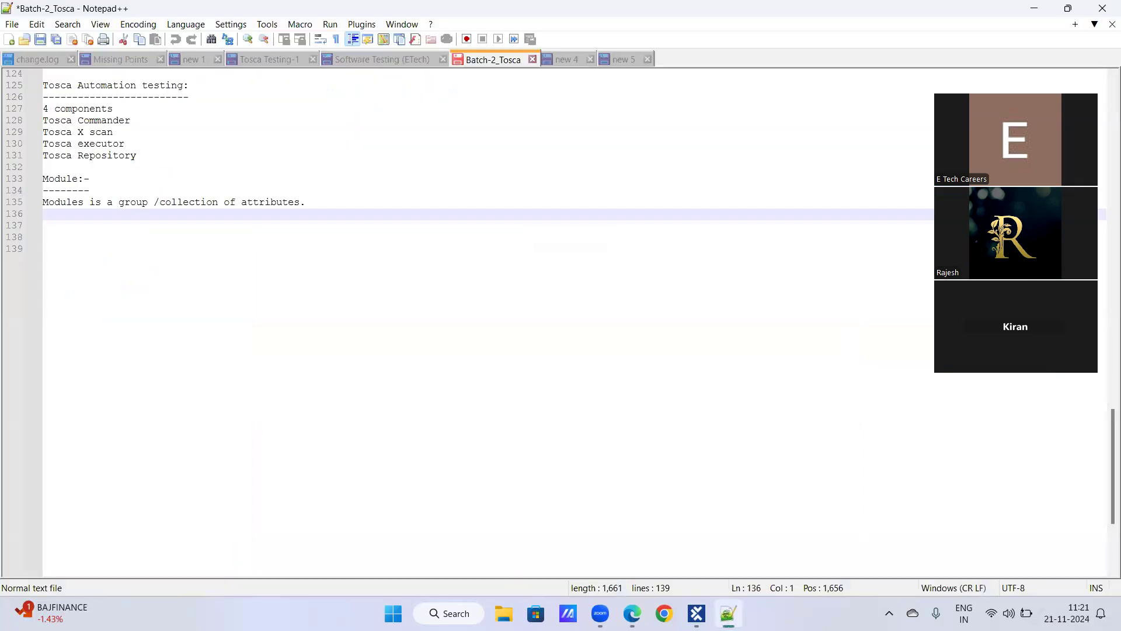
pyautogui.click(728, 613)
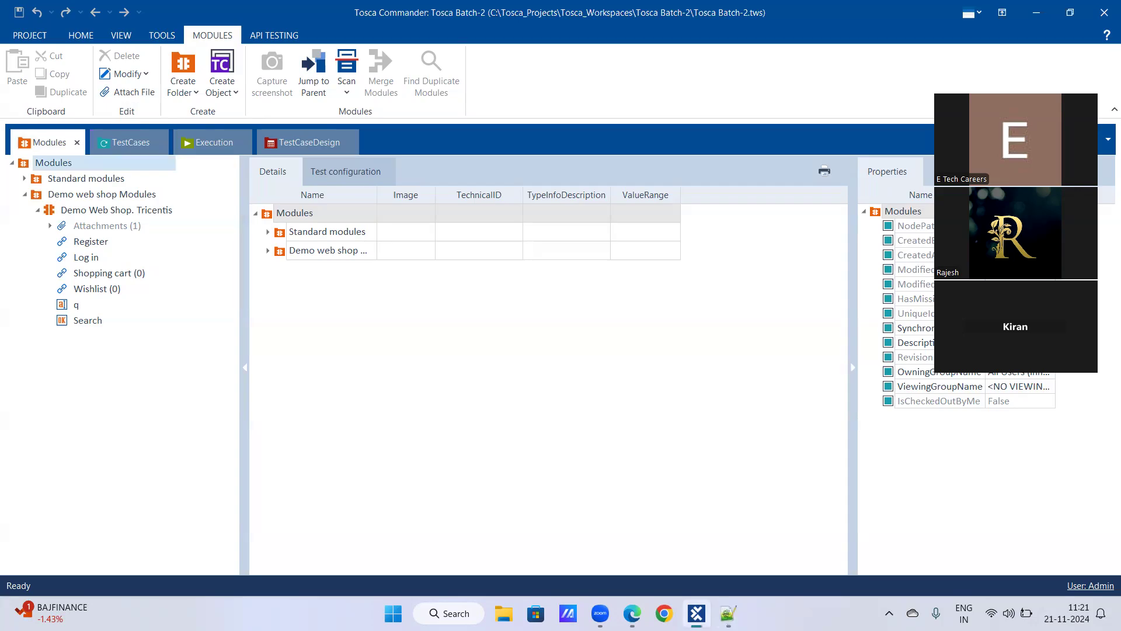
pyautogui.click(728, 613)
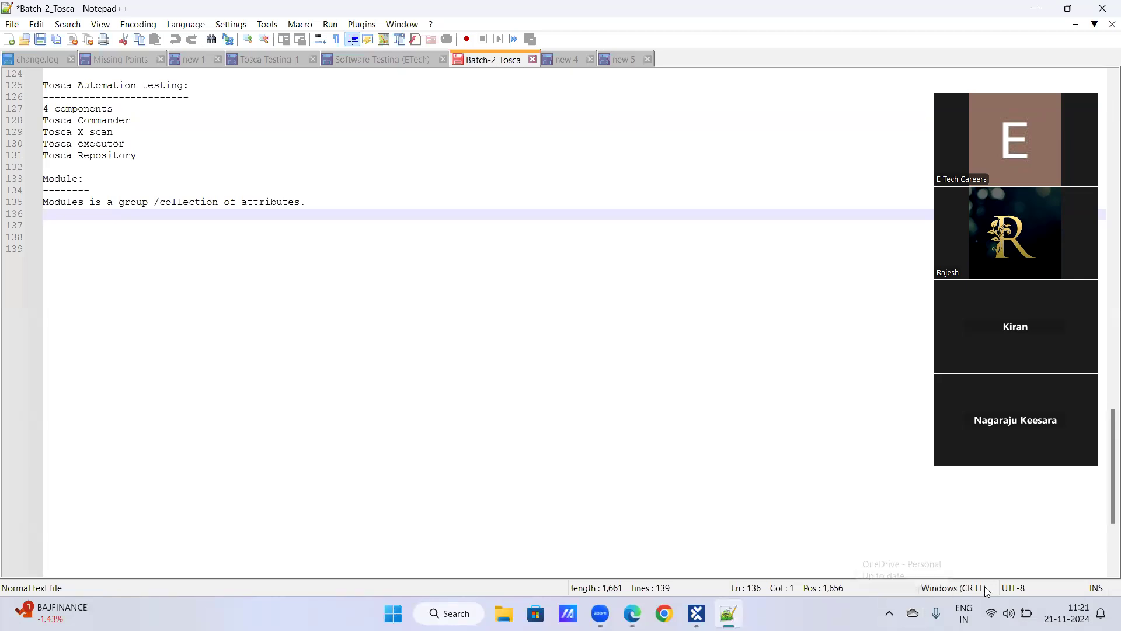
pyautogui.moveTo(633, 613)
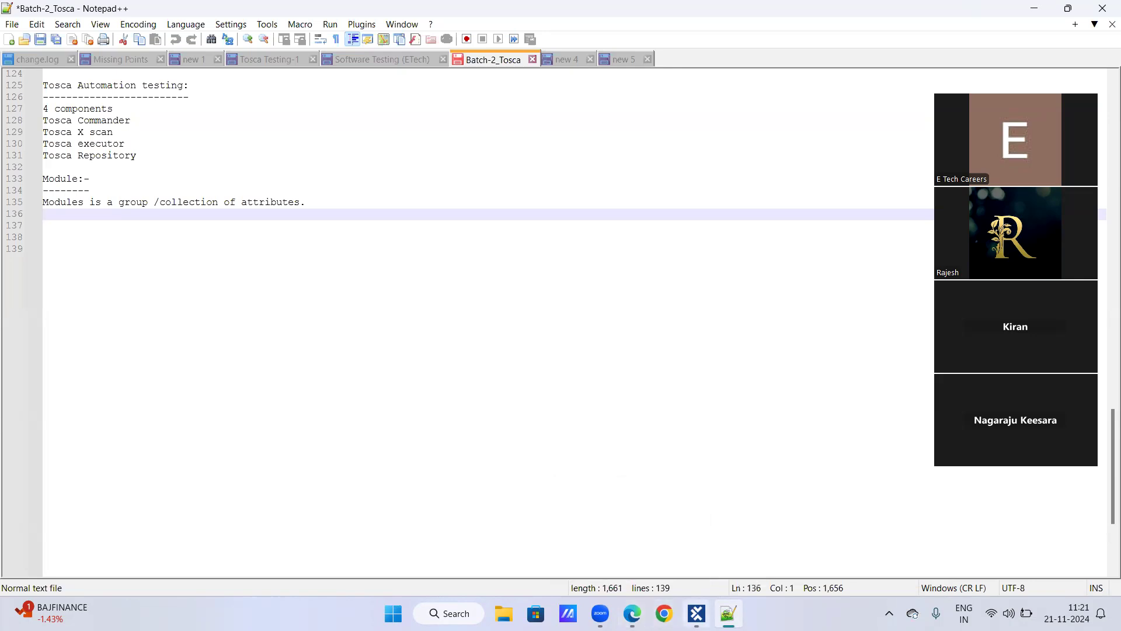
pyautogui.click(696, 613)
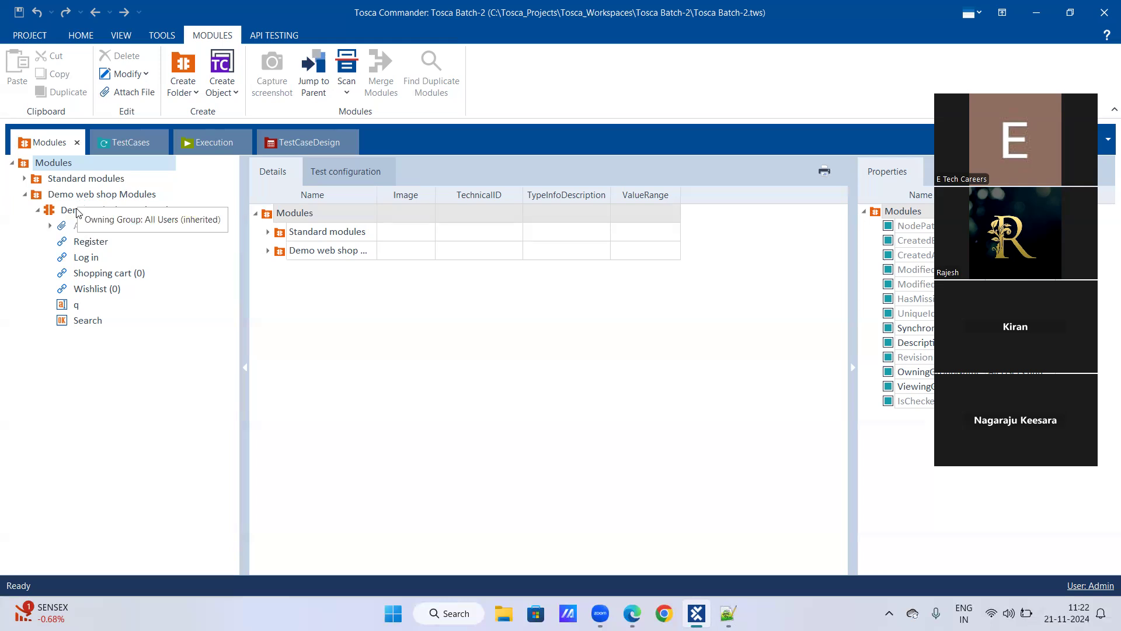
pyautogui.click(39, 210)
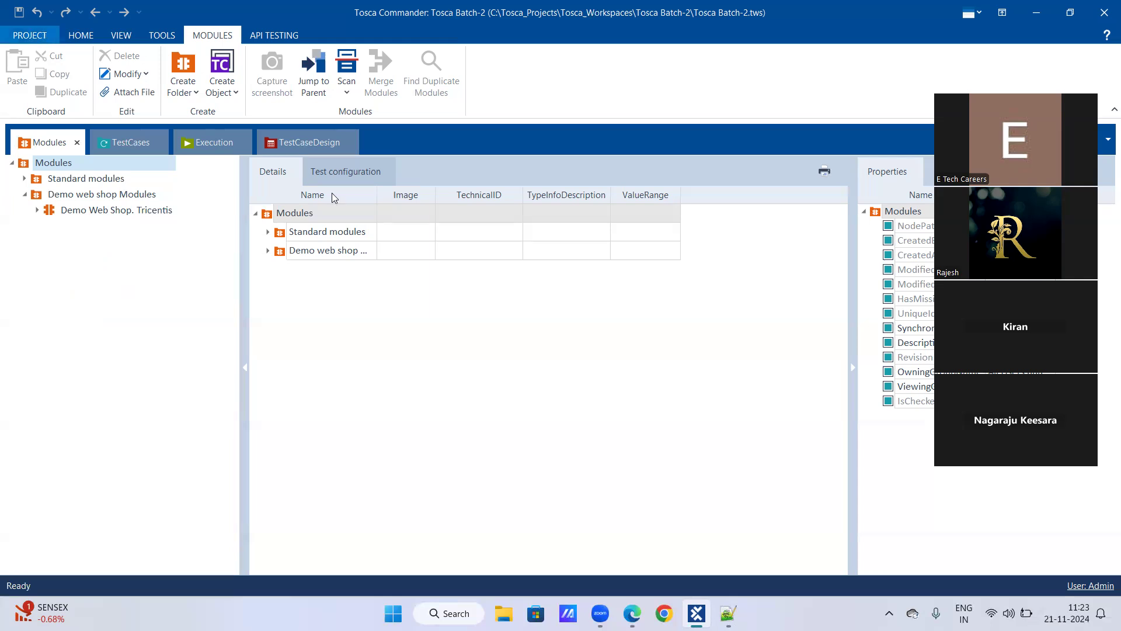
# In the Batch-2_Tosca notes, start the heading 'Identification' after a blank line below the module definition
pyautogui.moveTo(728, 613)
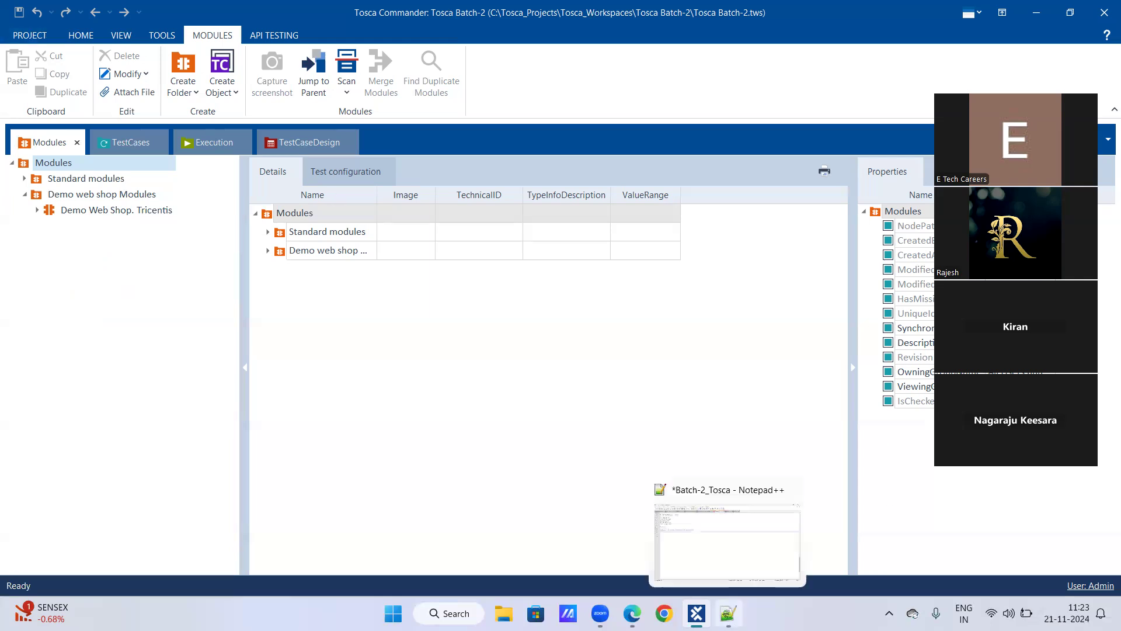
pyautogui.click(727, 614)
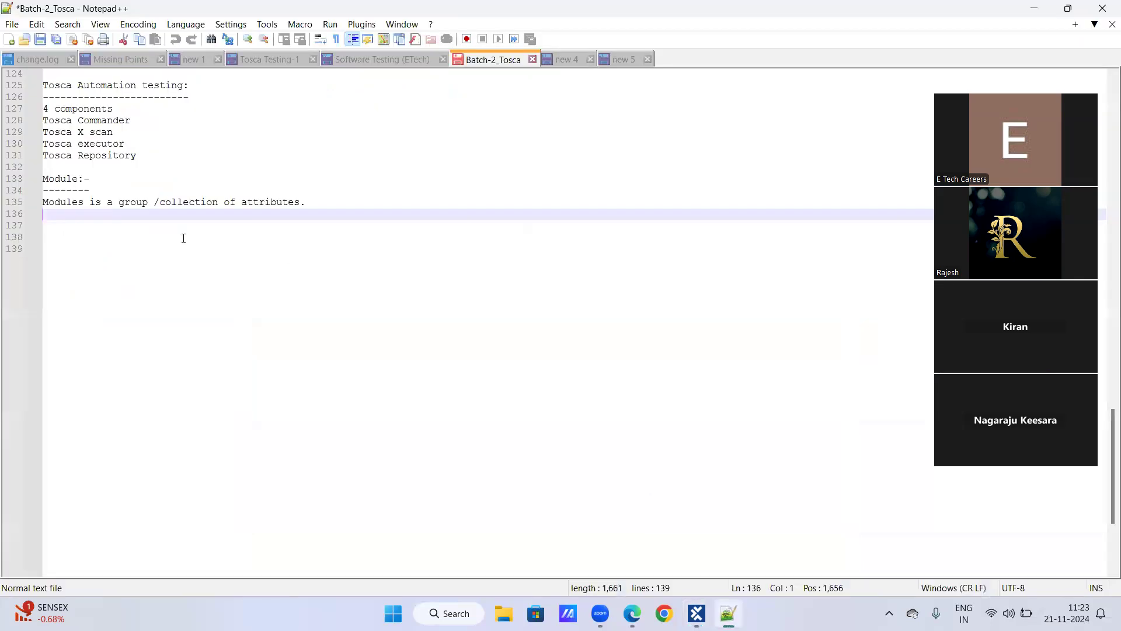
pyautogui.write('Identification')
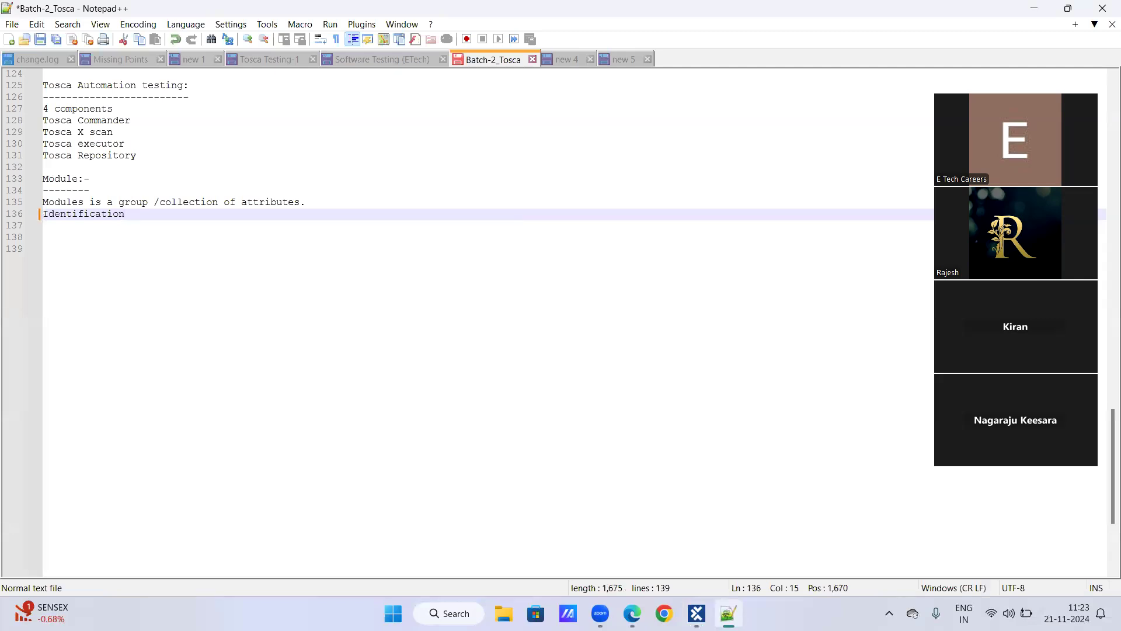
pyautogui.click(334, 201)
pyautogui.press('Return')
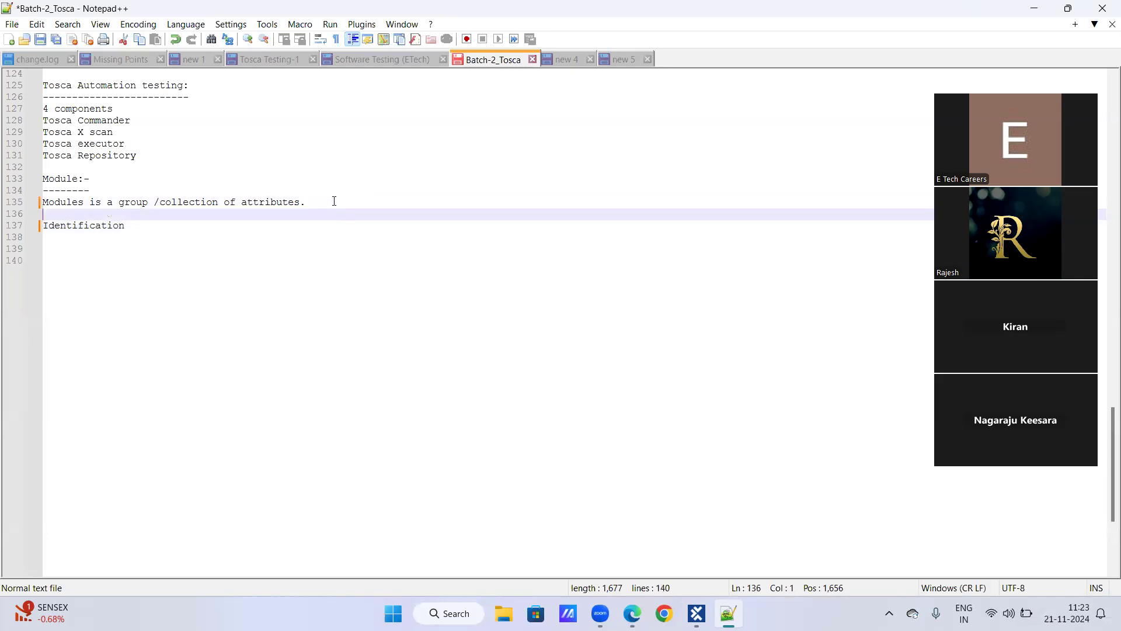
# Complete the heading as 'Identification methods avilable to scan the application:' and underline it with dashes
pyautogui.click(149, 224)
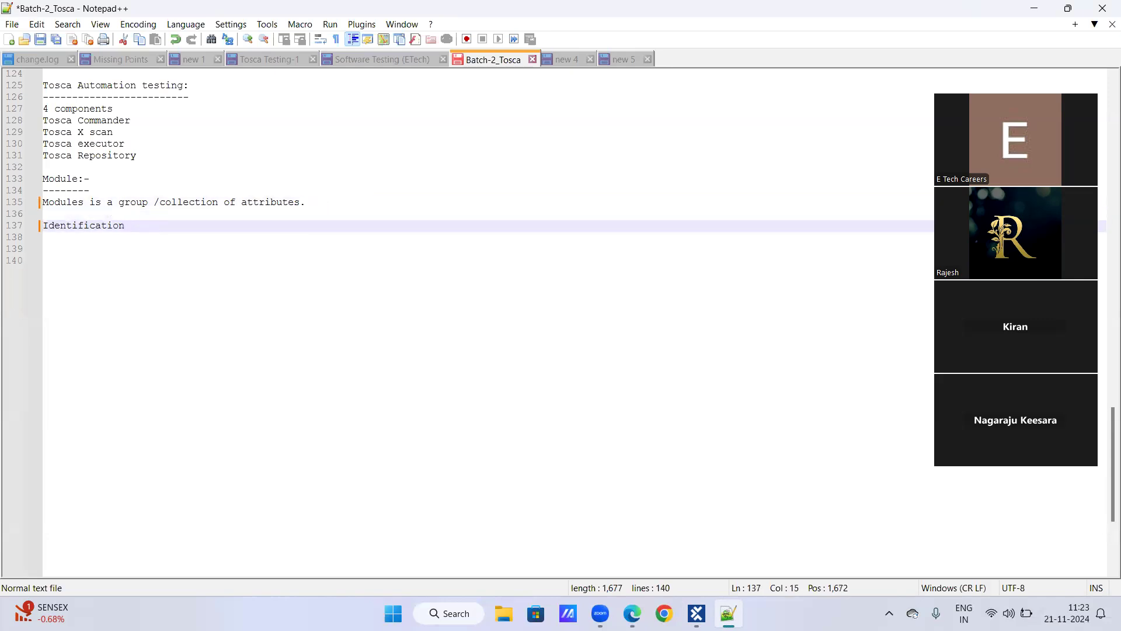
pyautogui.write('methods avilable to scan')
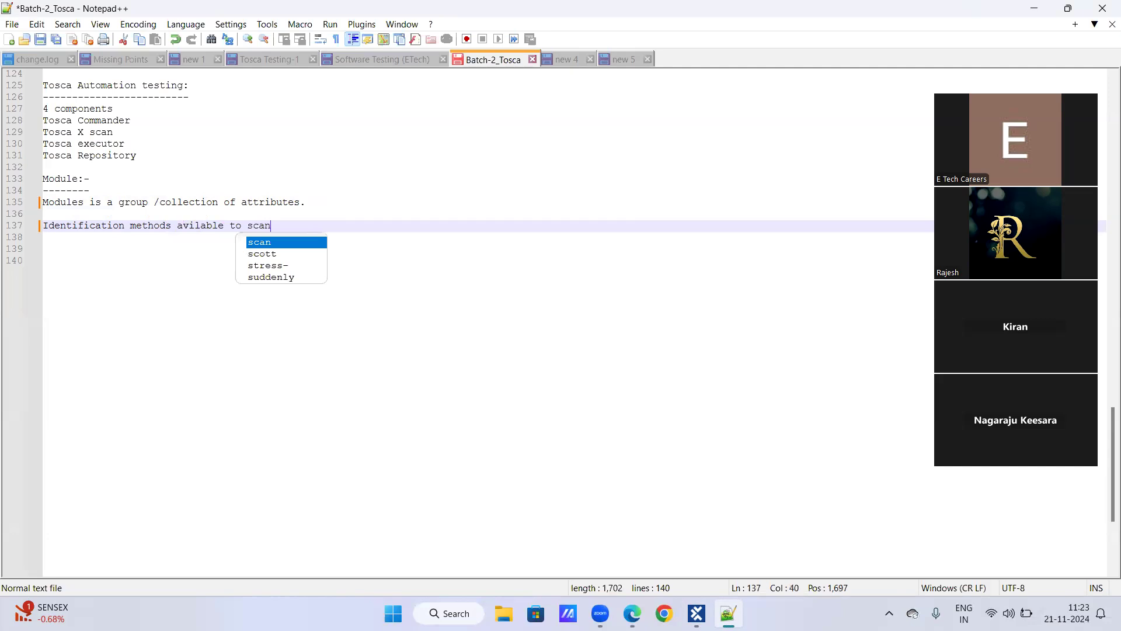
pyautogui.write(' the appl')
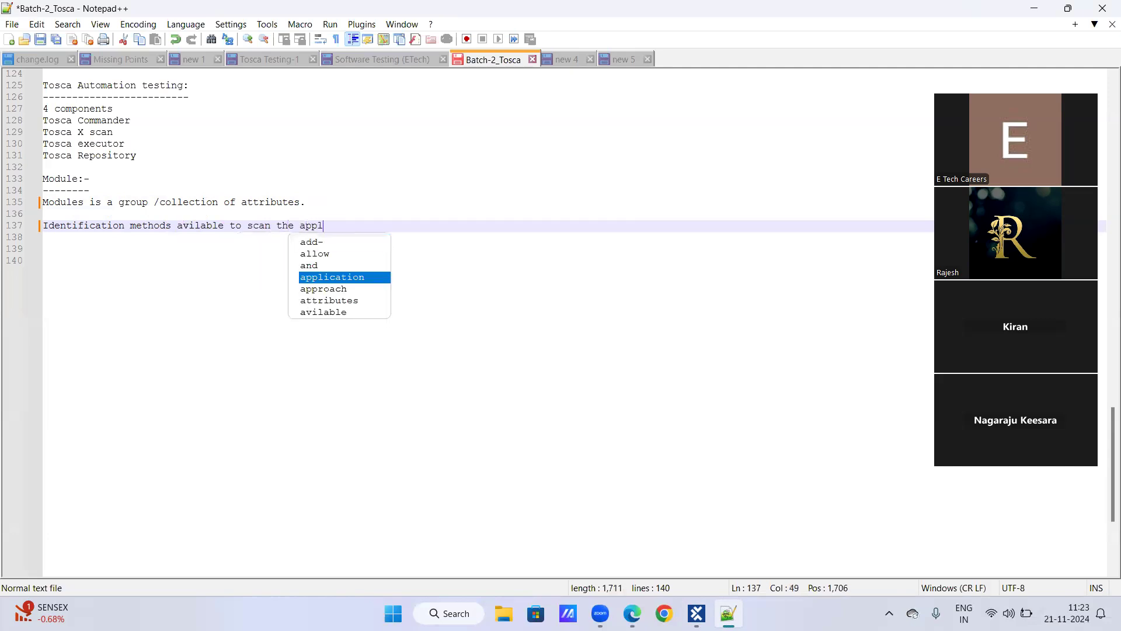
pyautogui.write('ication:')
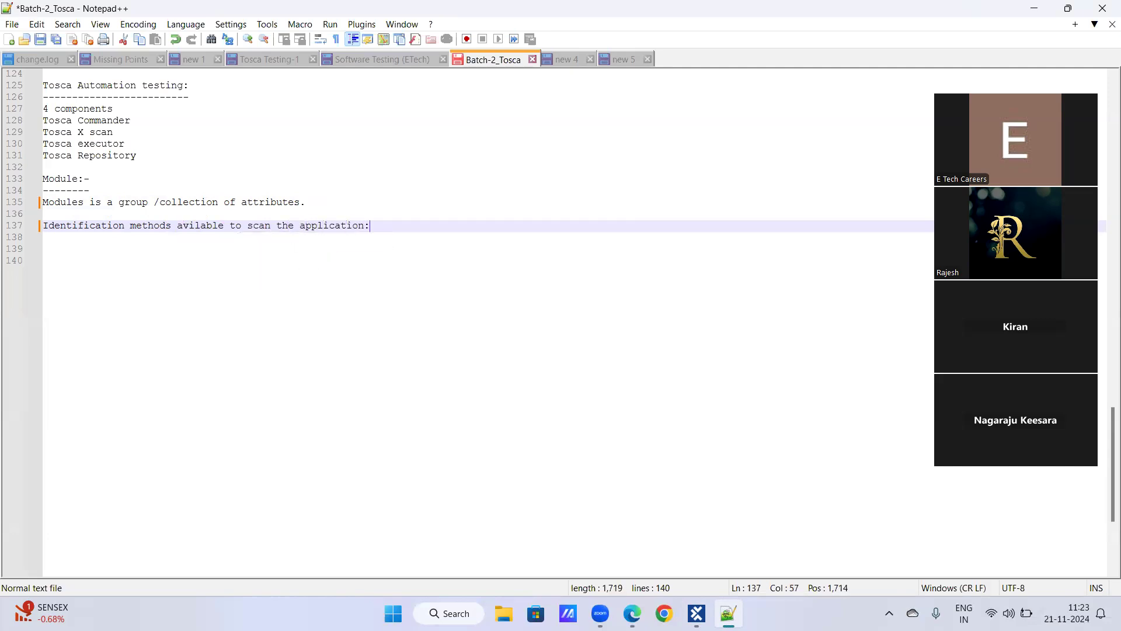
pyautogui.press('Return')
pyautogui.write('-------------------------------------------------------')
pyautogui.press('Return')
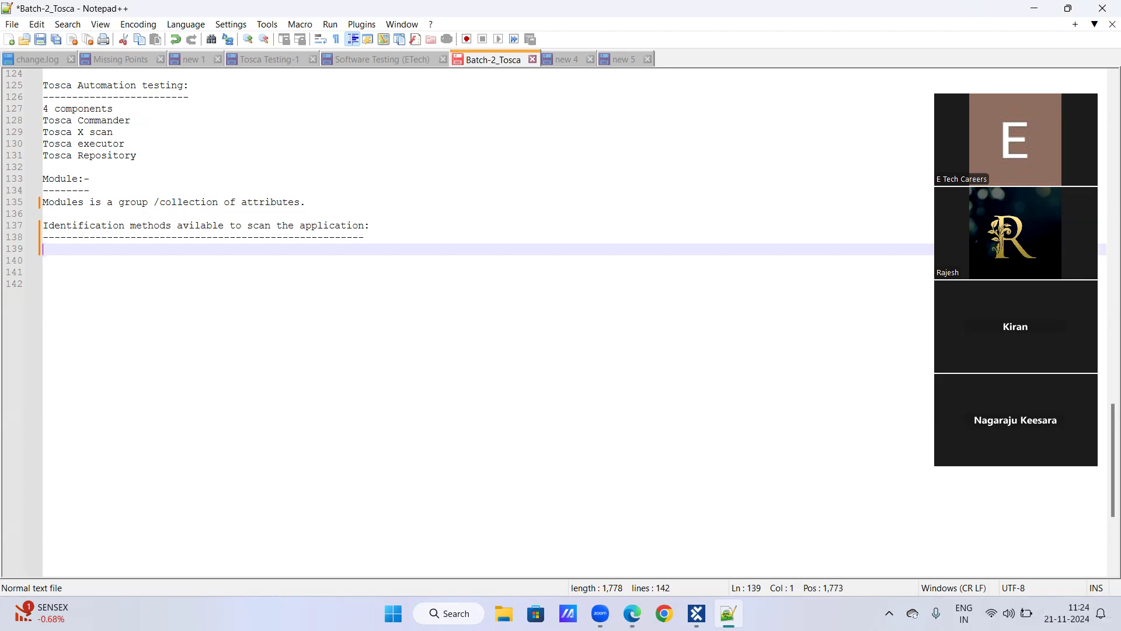
# List '1. Identify by properties', '2. Identify by Anchor', '3. Identify by Index', '4. Identify by Image' under the underline
pyautogui.write('1. Identify by')
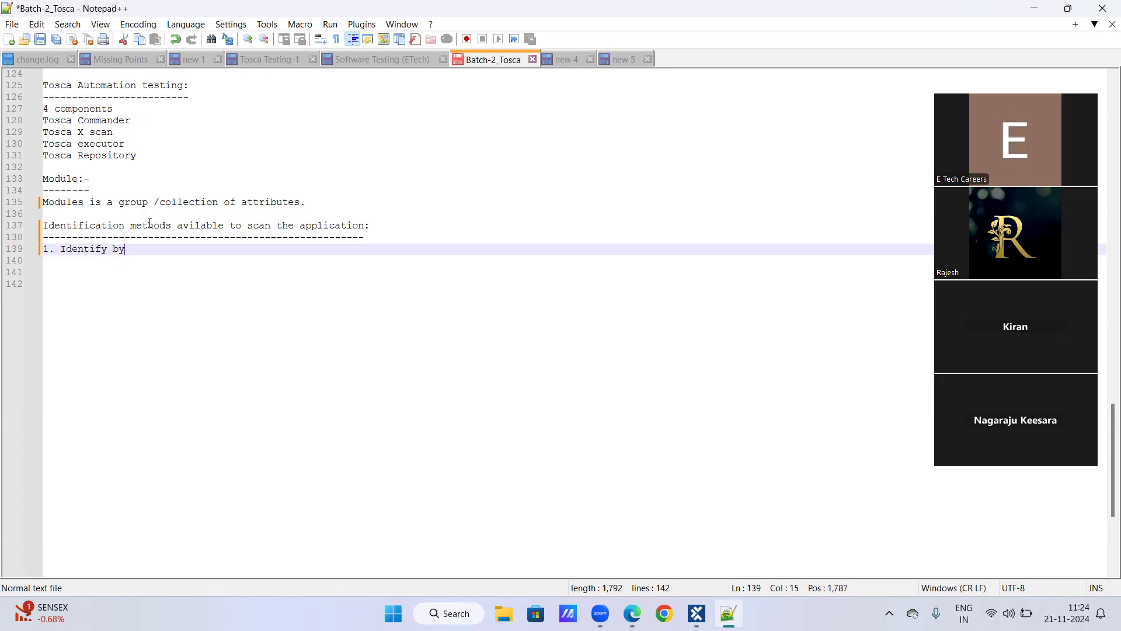
pyautogui.write(' properties')
pyautogui.press('Return')
pyautogui.write('2. I')
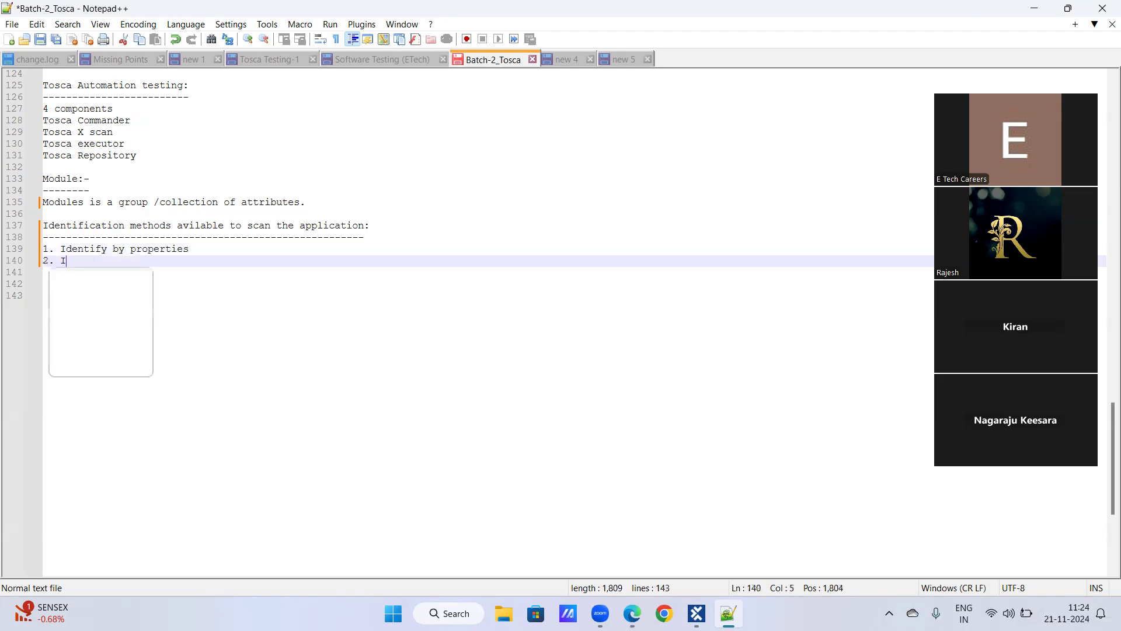
pyautogui.write('dentify by')
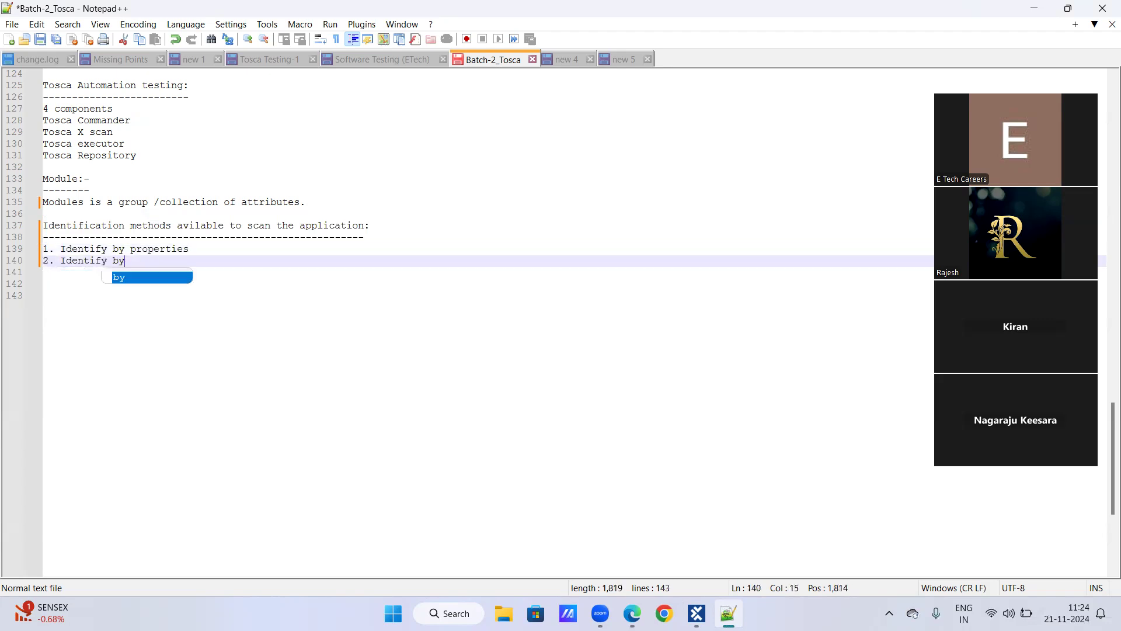
pyautogui.write(' Anchor')
pyautogui.press('Return')
pyautogui.write('3.')
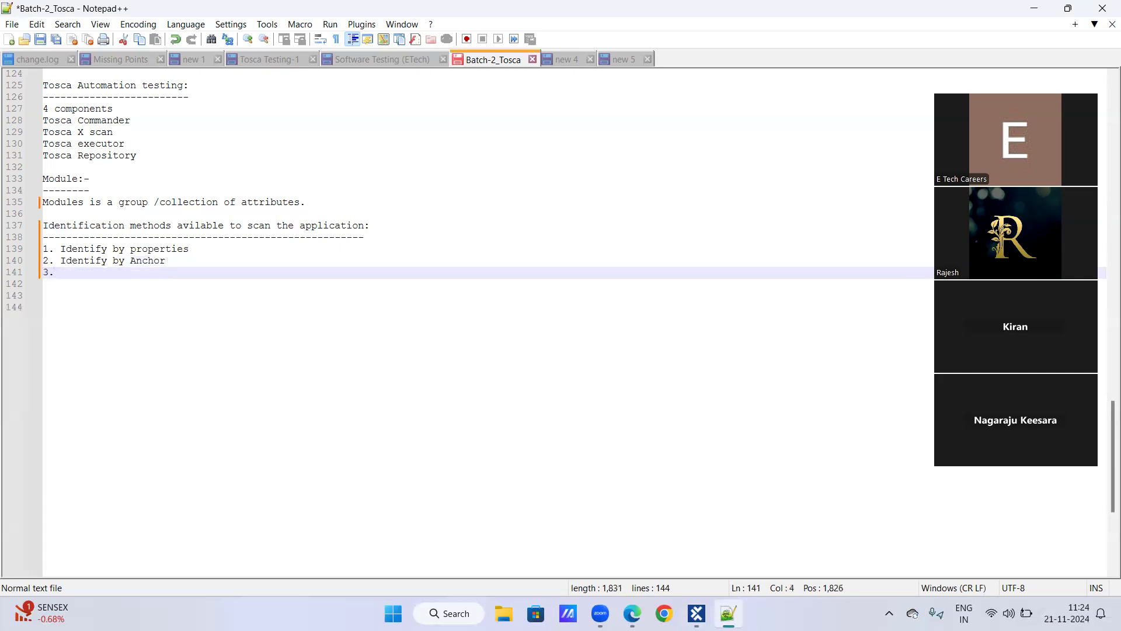
pyautogui.write(' Idnetify')
pyautogui.press('BackSpace')
pyautogui.press('BackSpace')
pyautogui.press('BackSpace')
pyautogui.press('BackSpace')
pyautogui.press('BackSpace')
pyautogui.press('BackSpace')
pyautogui.press('BackSpace')
pyautogui.write('entify b')
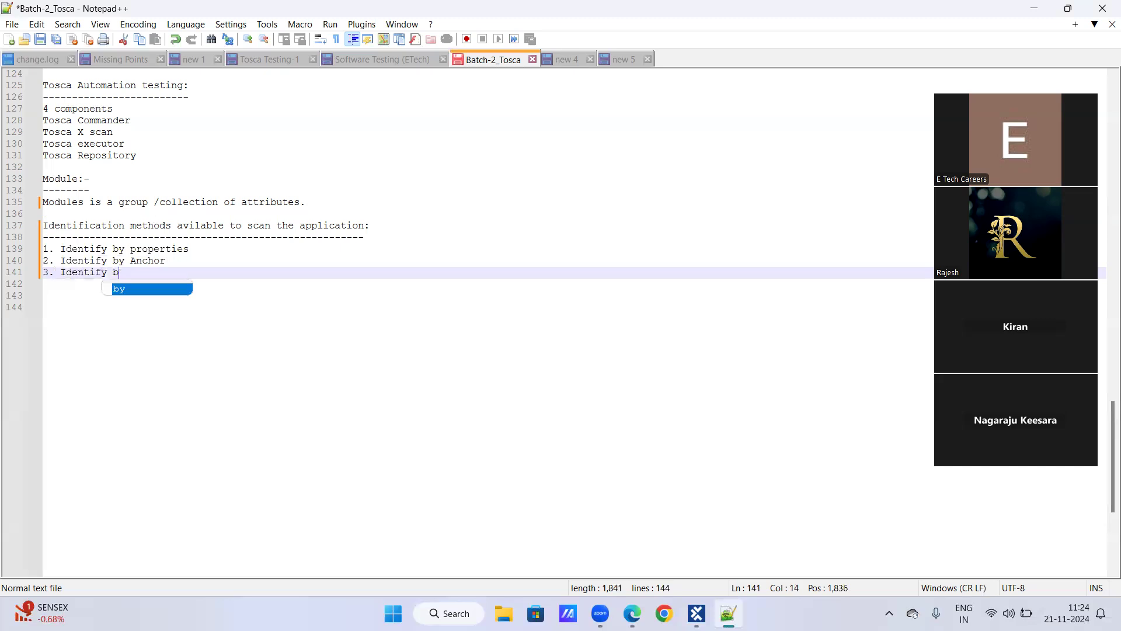
pyautogui.write('y Index')
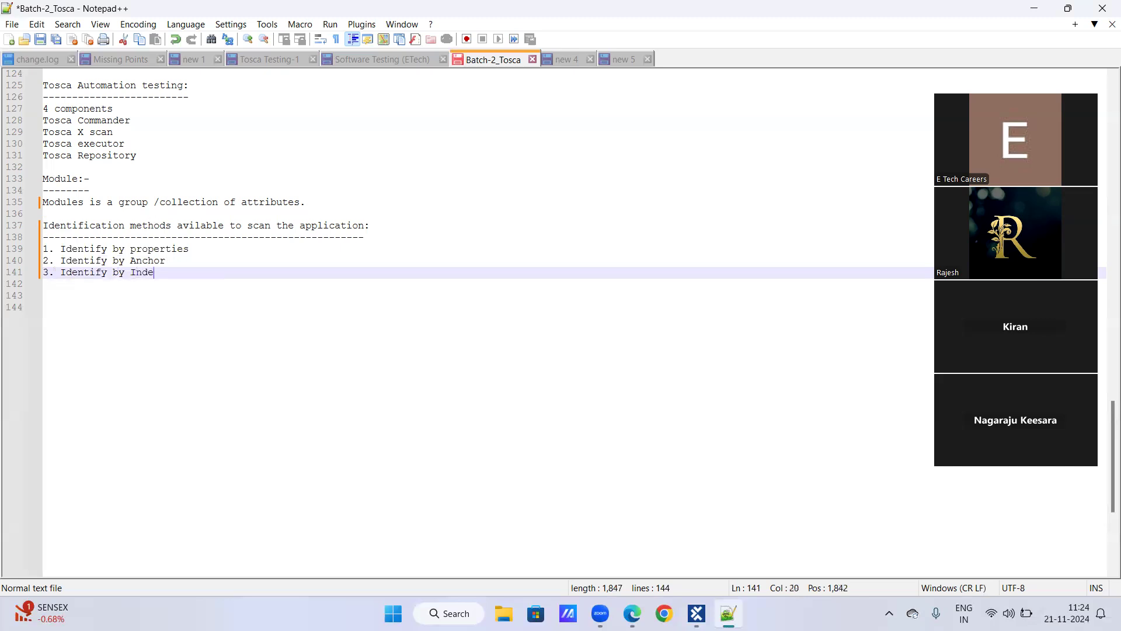
pyautogui.press('Return')
pyautogui.write('4. ')
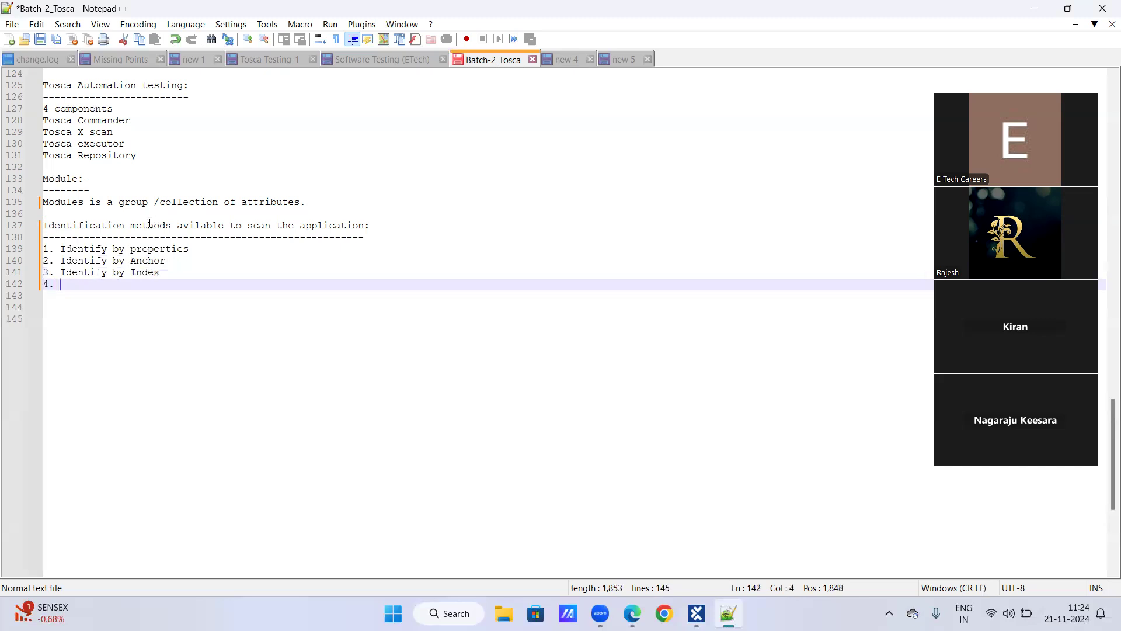
pyautogui.write('Identi')
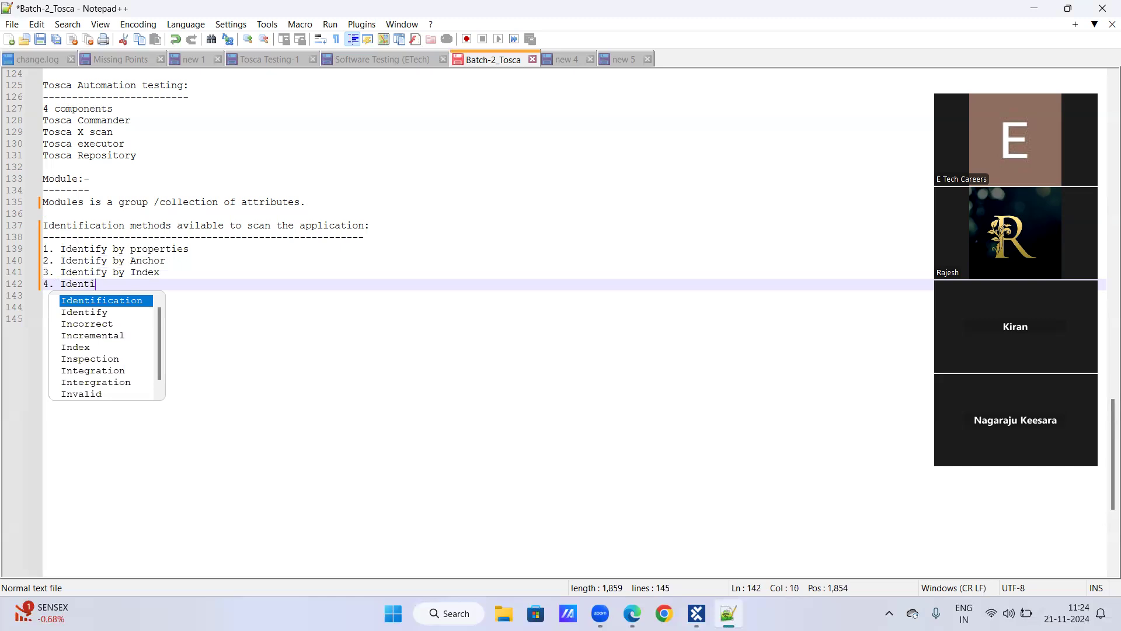
pyautogui.write('fy by Image')
pyautogui.press('Return')
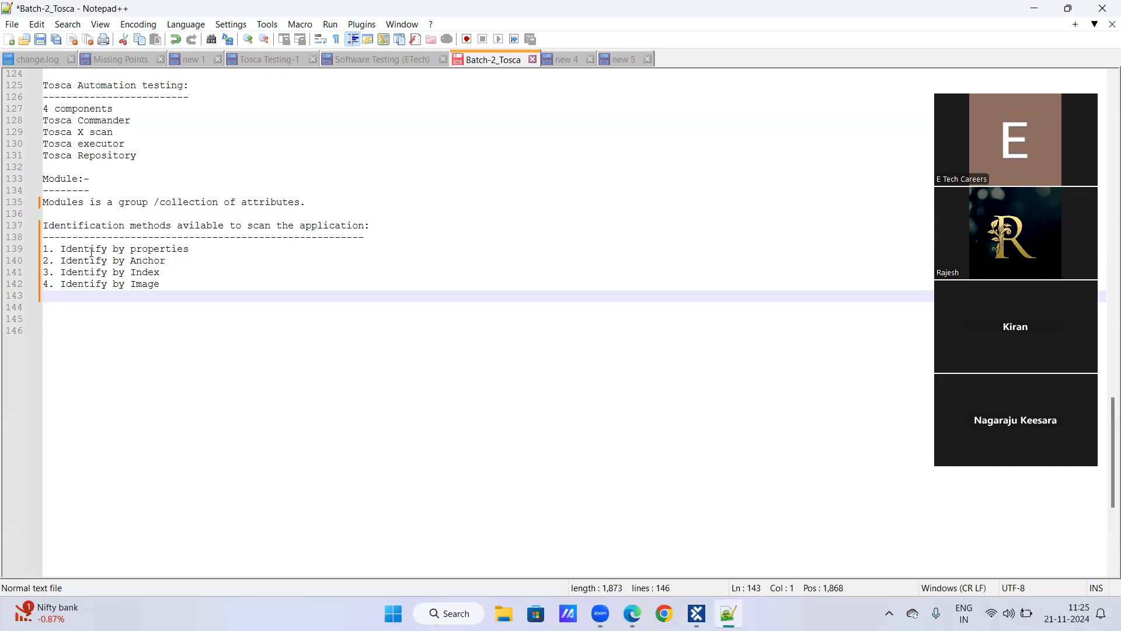
# Select the 'Identify by properties' text, then move down to the Anchor line
pyautogui.moveTo(60, 249); pyautogui.dragTo(196, 250)
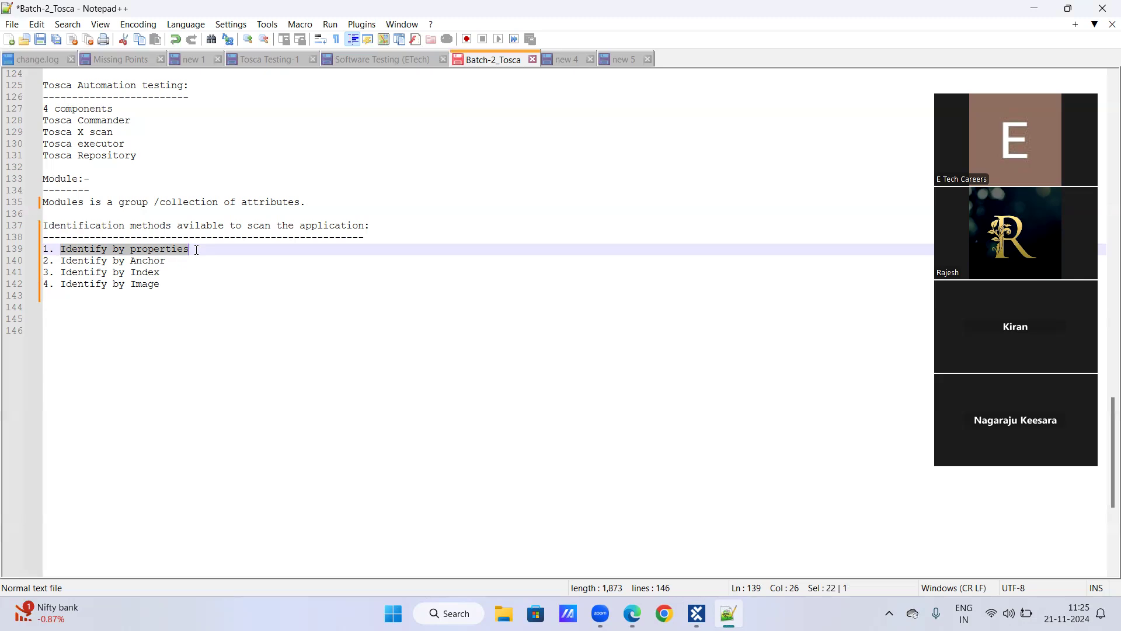
pyautogui.press('Down')
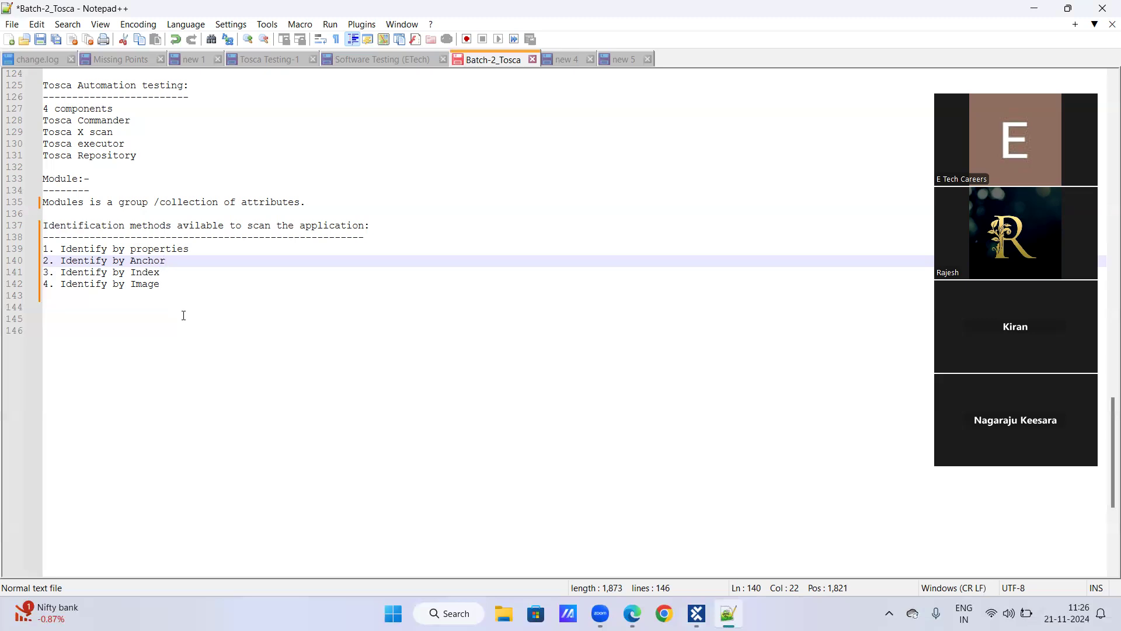
# Search 'demo web shop' in the browser, open the Tricentis Demo Web Shop home page, and return to Tosca Commander
pyautogui.click(625, 599)
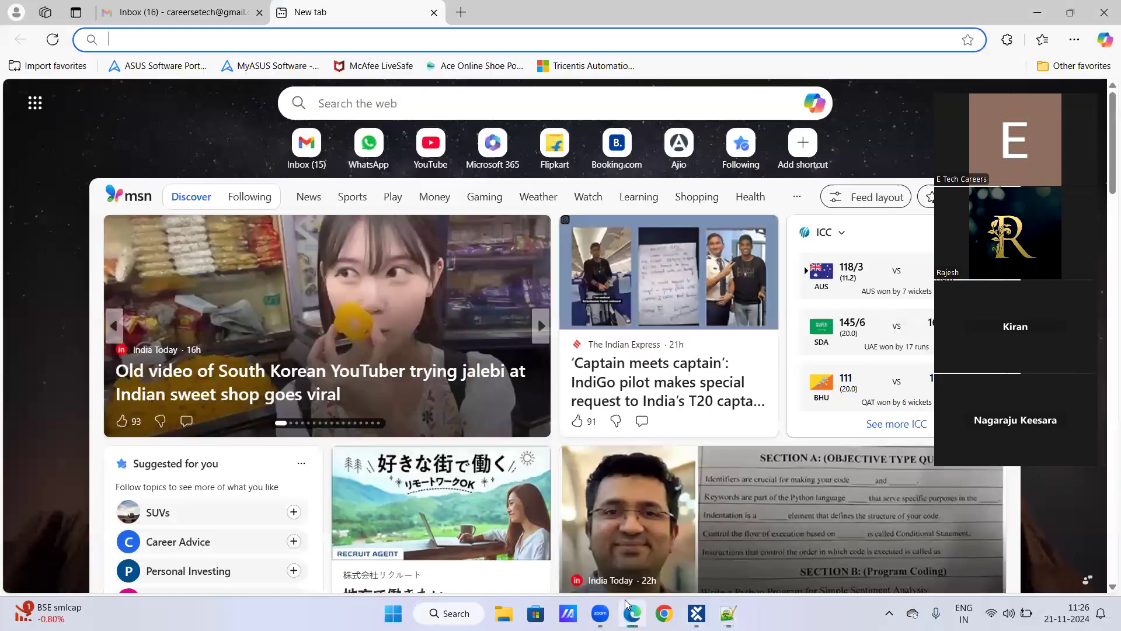
pyautogui.write('demo web shop')
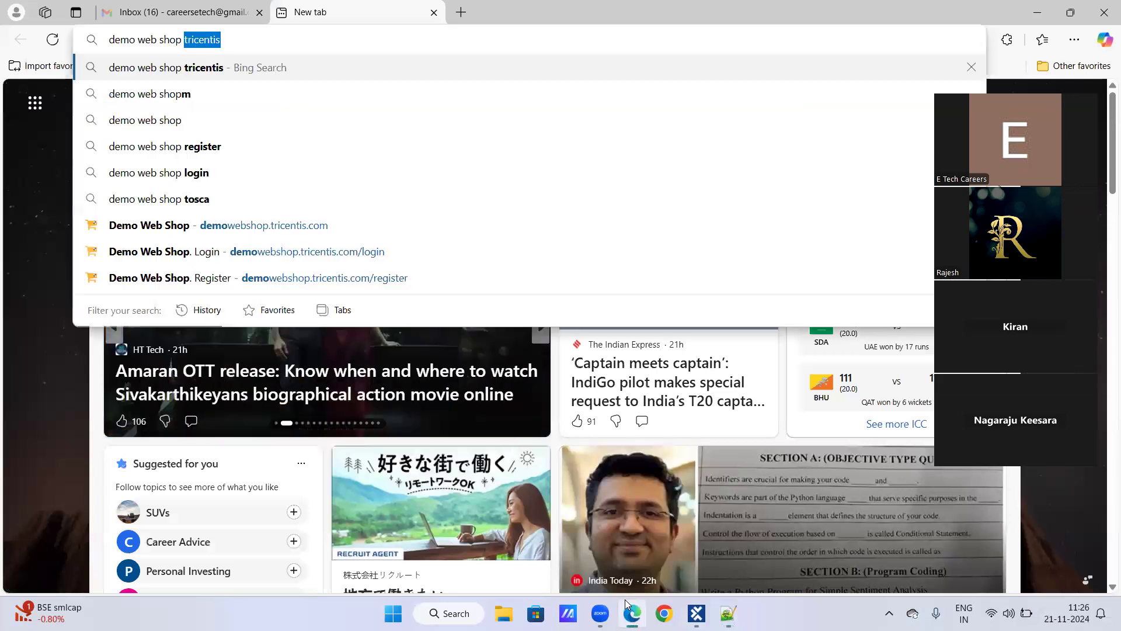
pyautogui.press('Return')
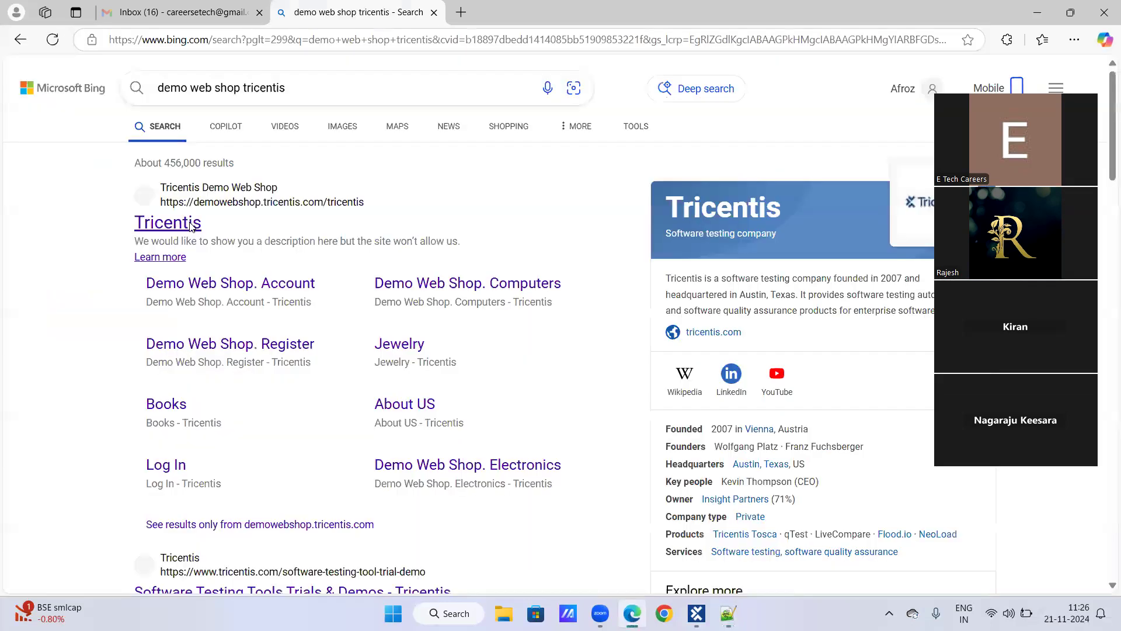
pyautogui.click(194, 225)
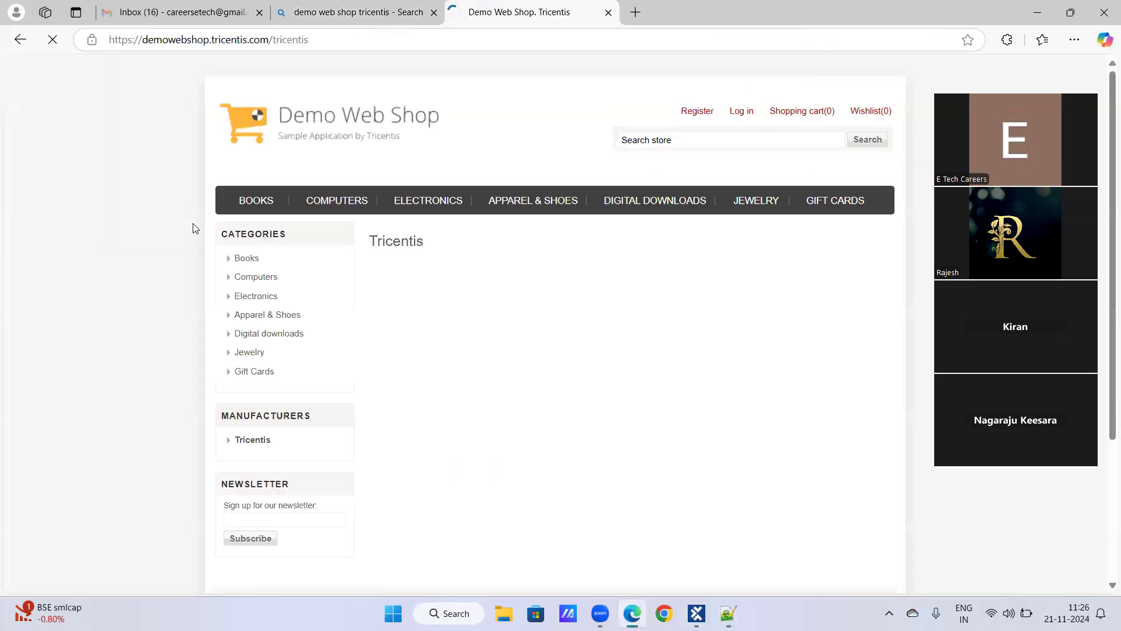
pyautogui.click(332, 135)
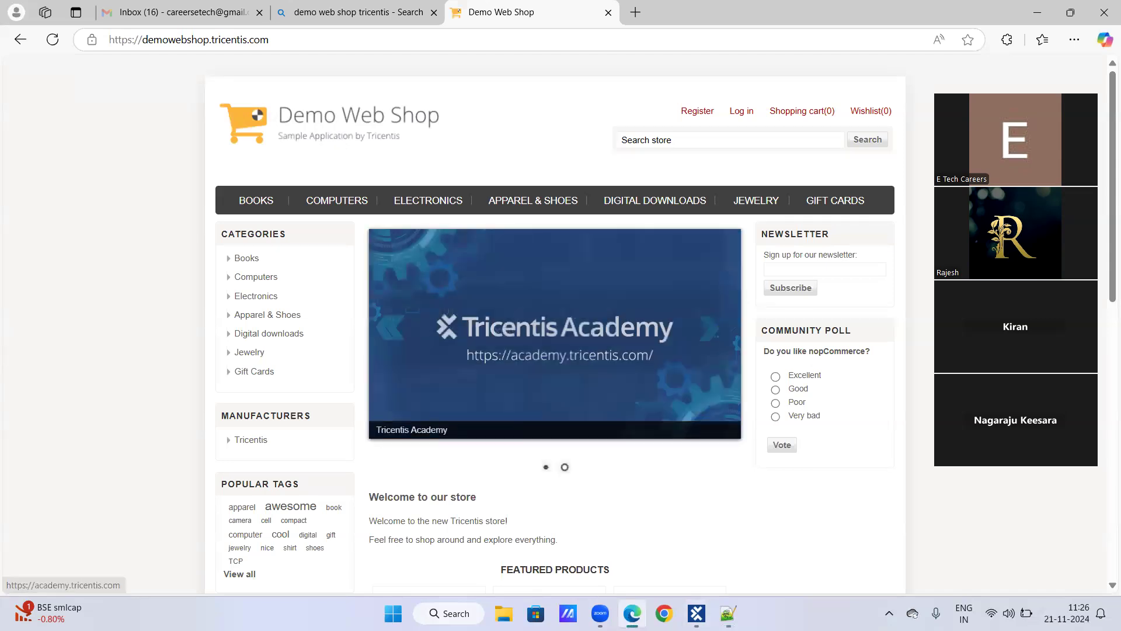
pyautogui.click(697, 613)
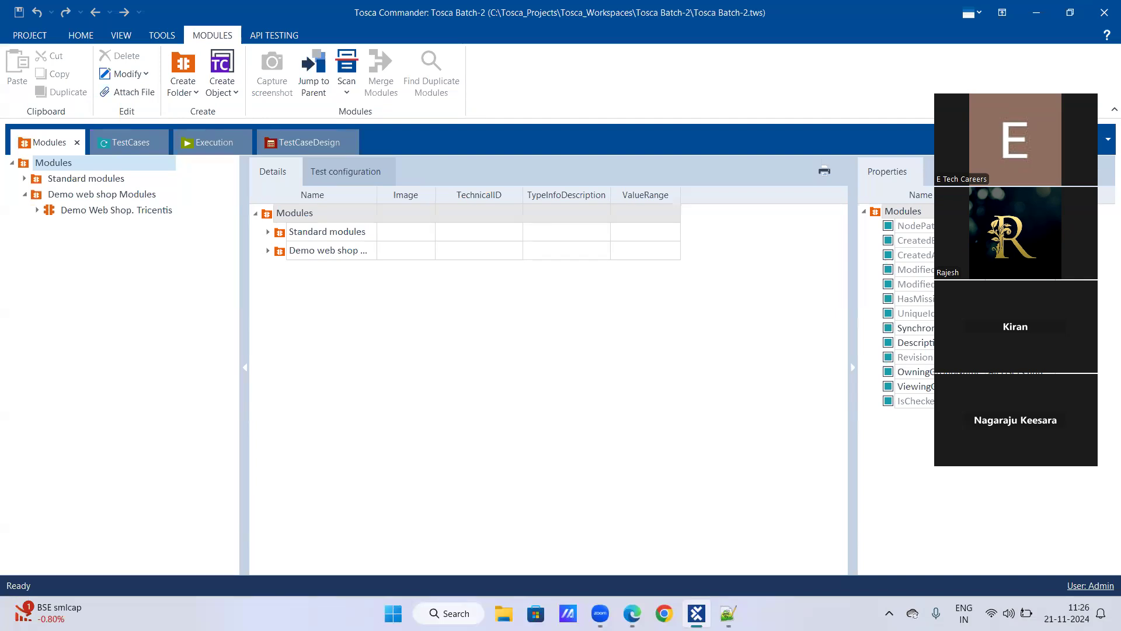
# Scan the Demo Web Shop browser window into the Demo web shop Modules folder with XScan
pyautogui.rightClick(81, 199)
pyautogui.moveTo(245, 247)
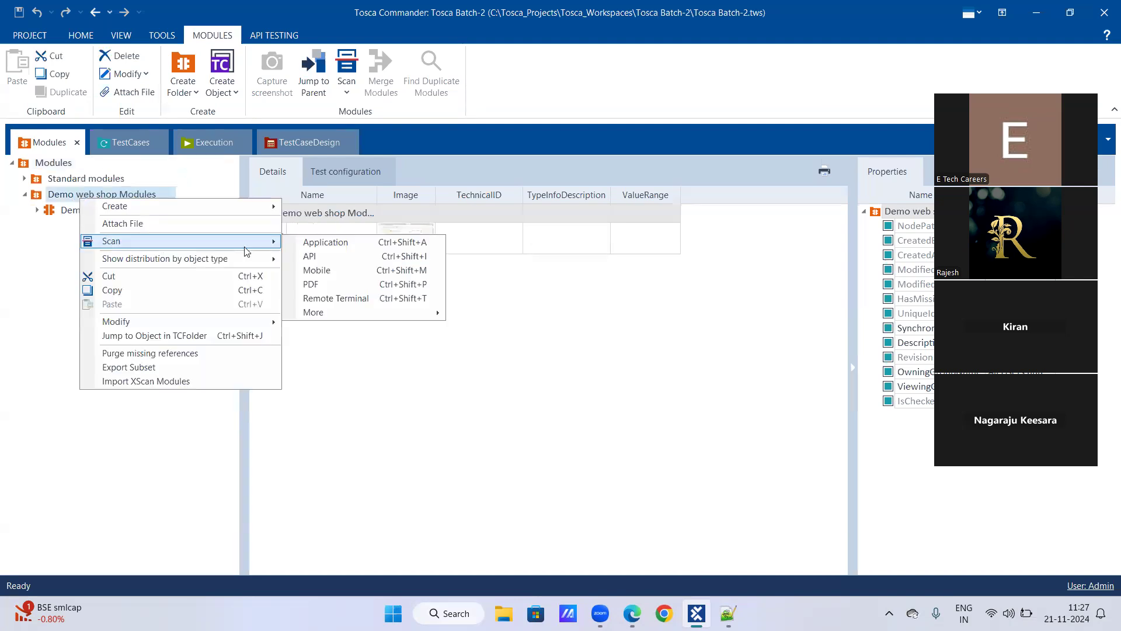
pyautogui.click(298, 251)
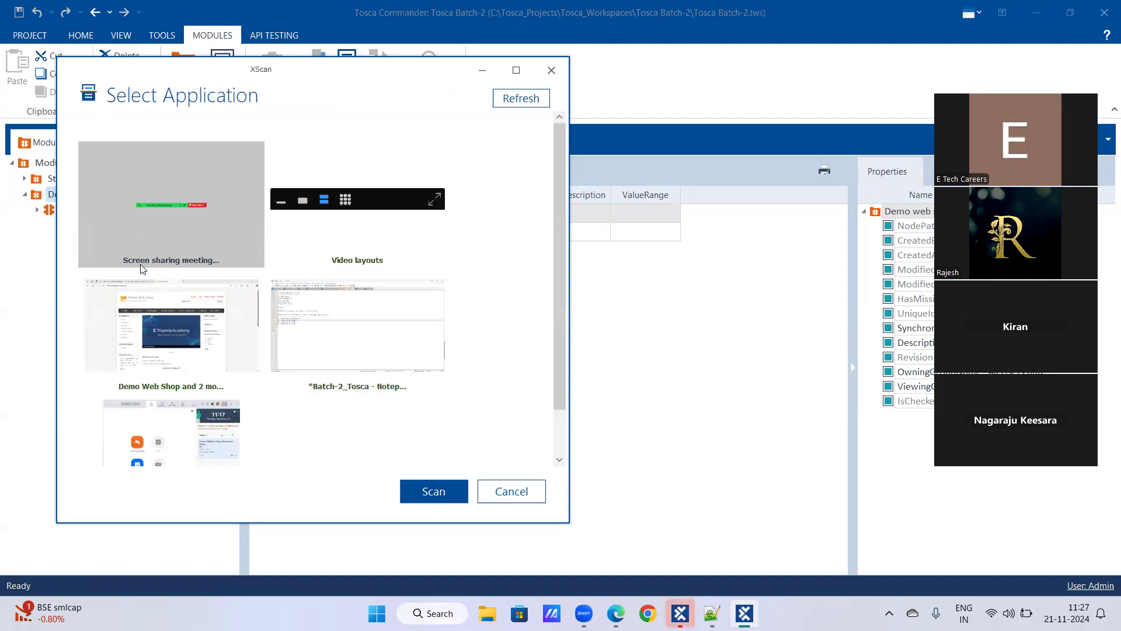
pyautogui.click(165, 336)
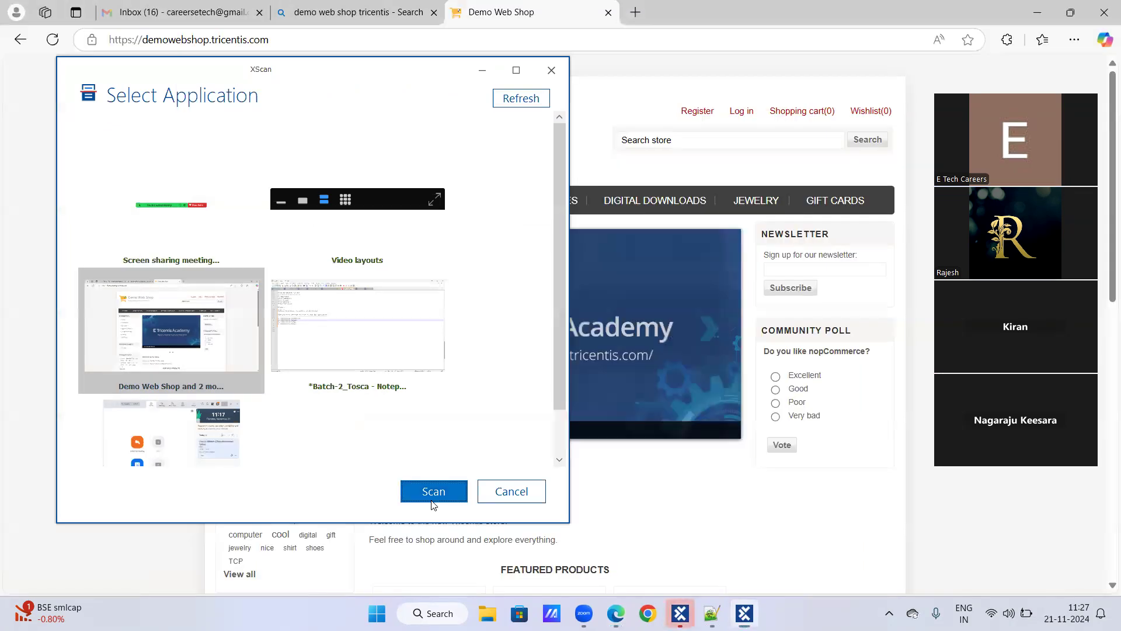
pyautogui.click(432, 501)
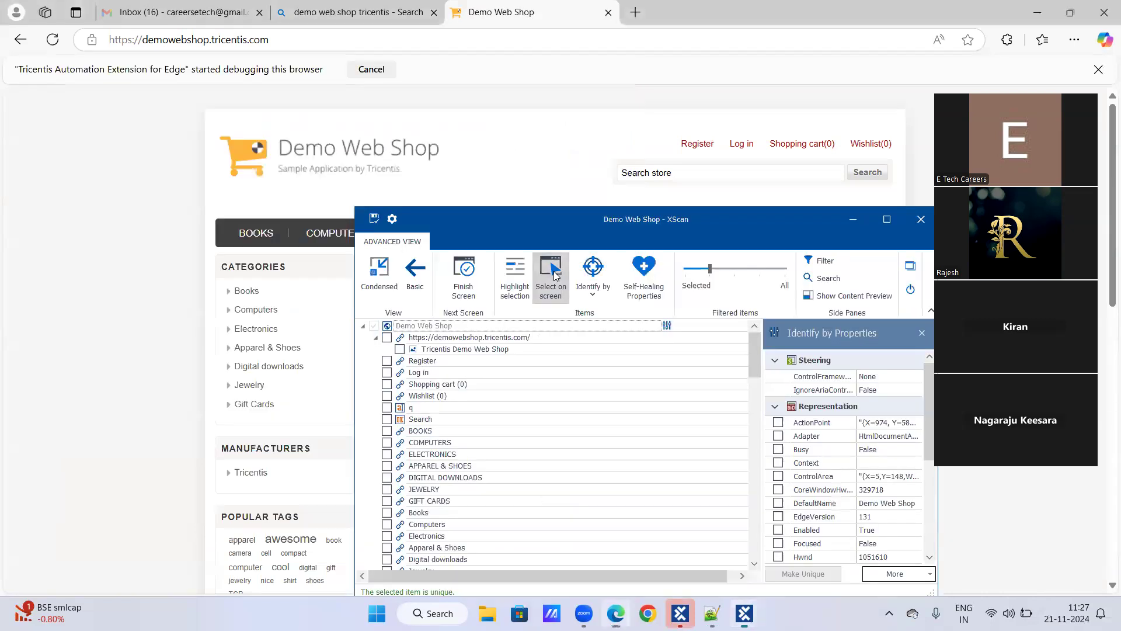
# Pick Register, Log in, Wishlist, Search, the search box and Shopping cart directly on the web page
pyautogui.click(555, 274)
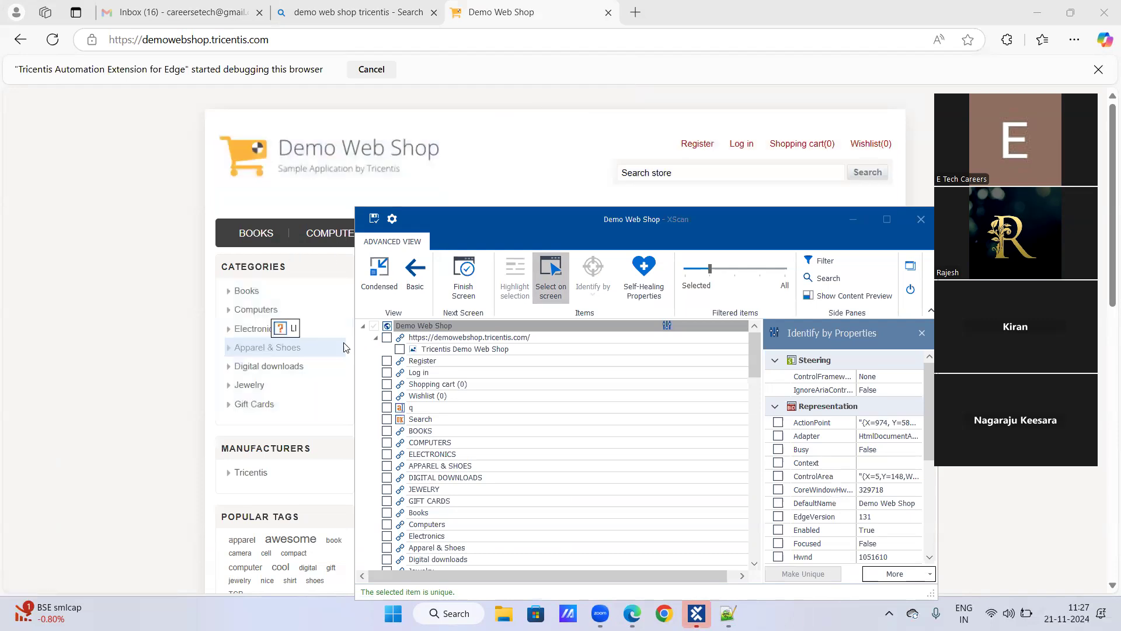
pyautogui.click(707, 148)
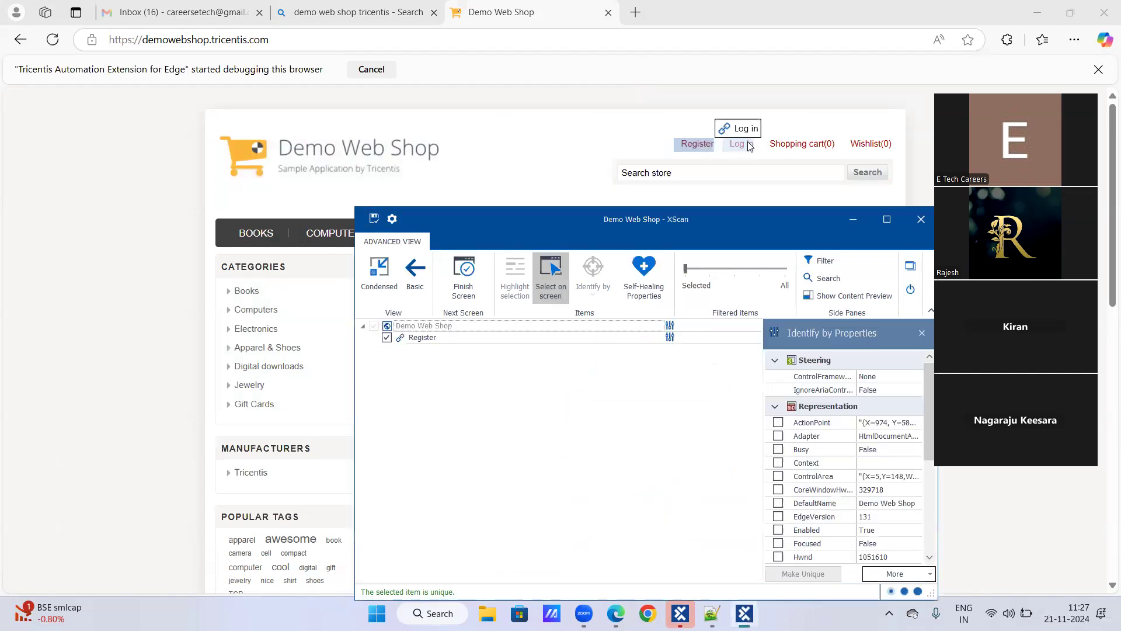
pyautogui.click(750, 146)
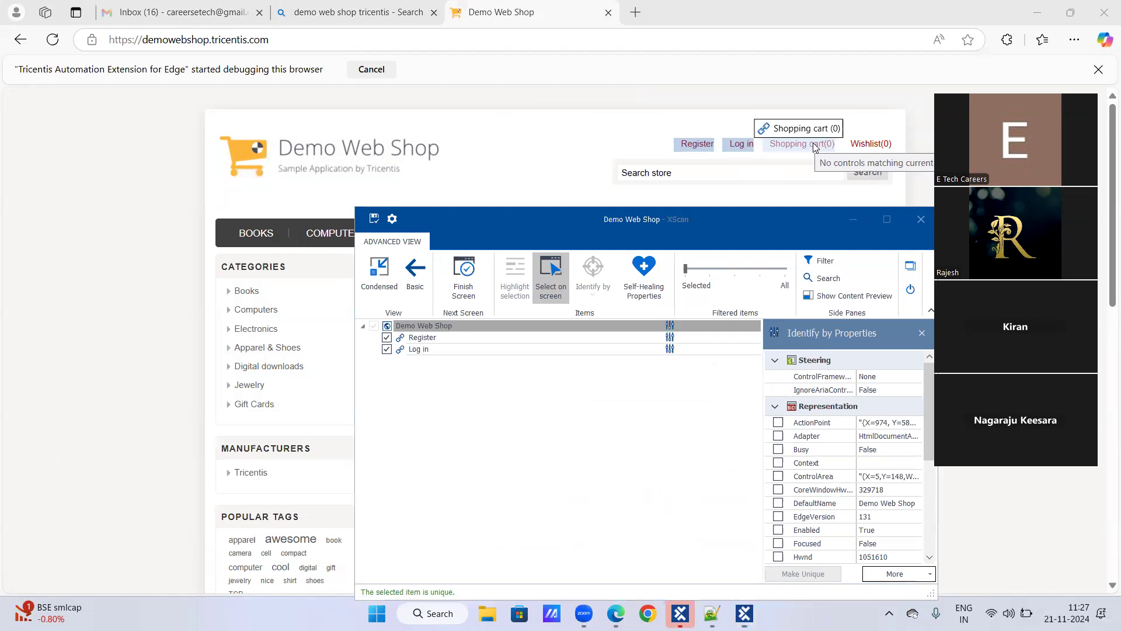
pyautogui.click(854, 146)
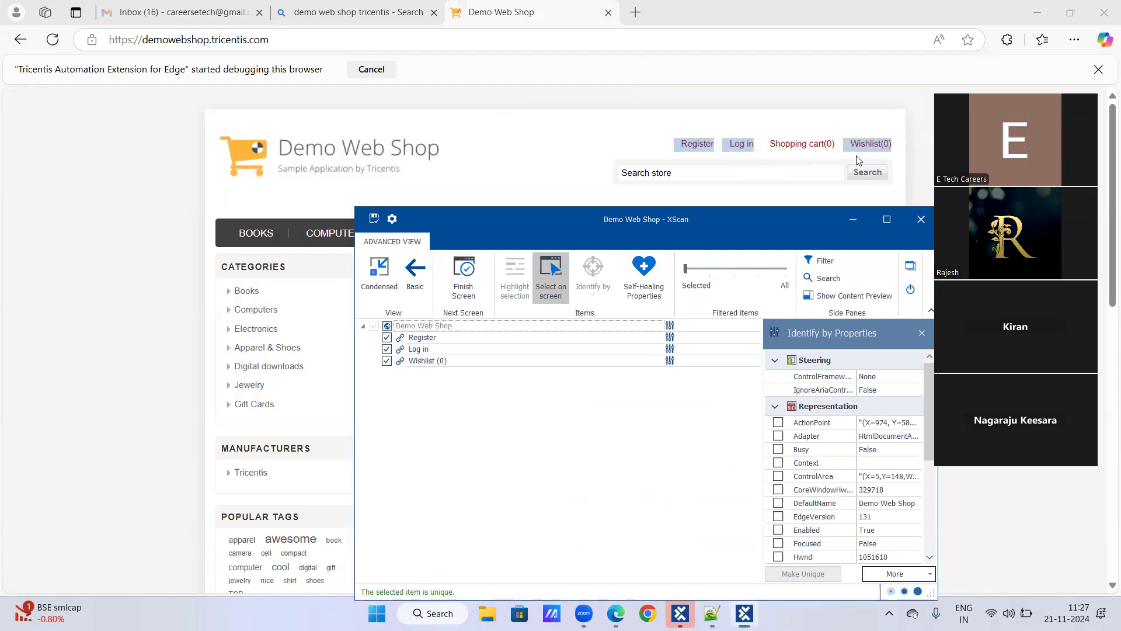
pyautogui.click(860, 171)
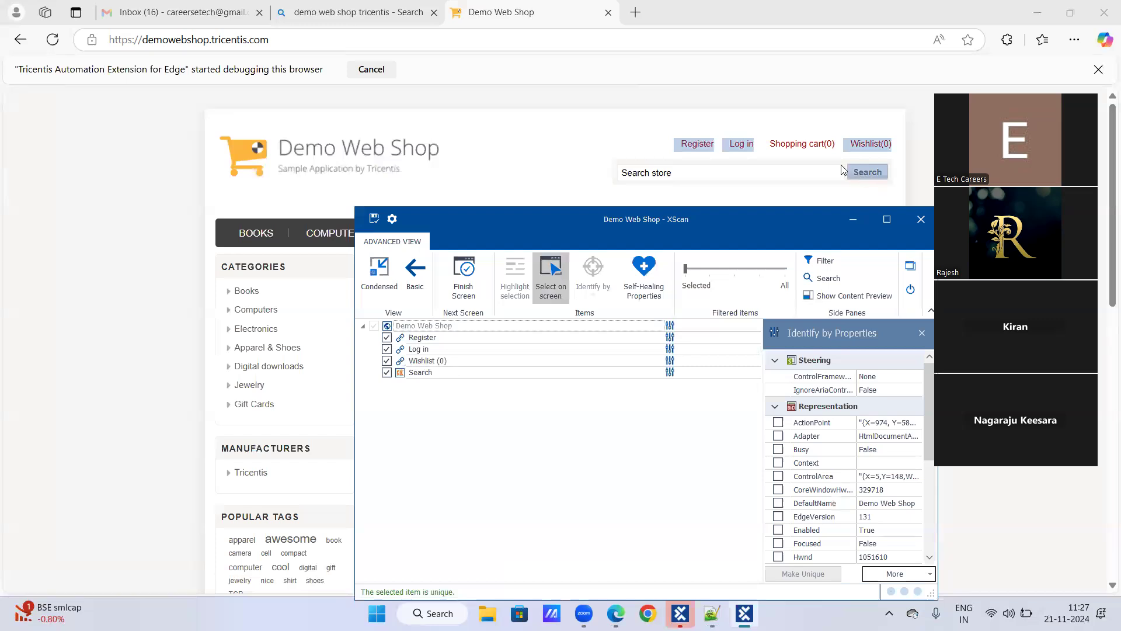
pyautogui.click(733, 176)
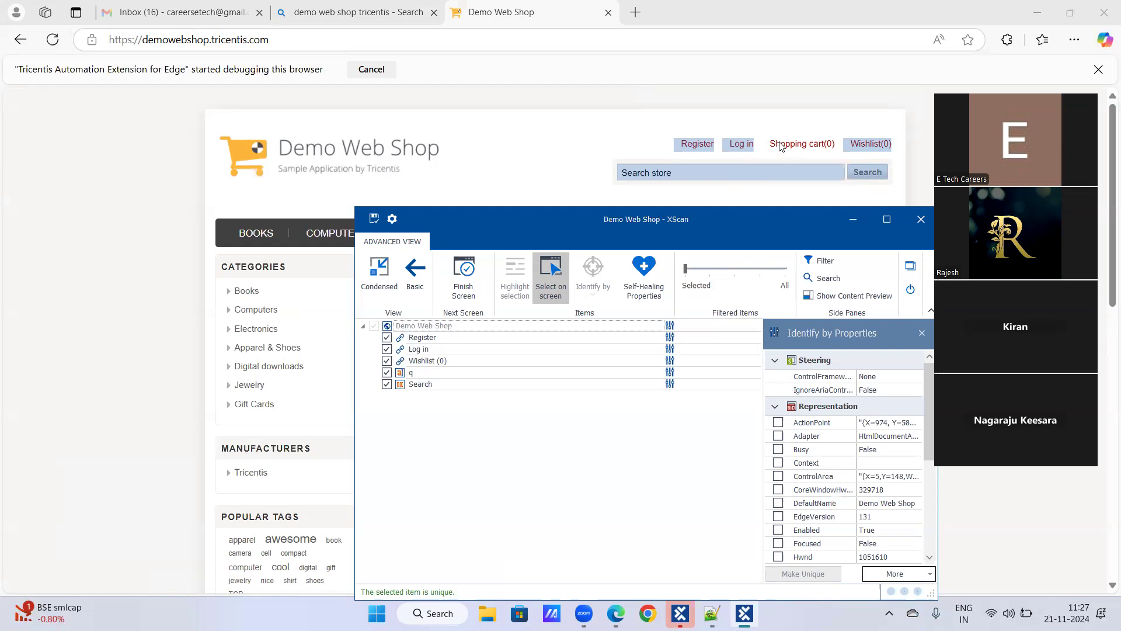
pyautogui.click(814, 146)
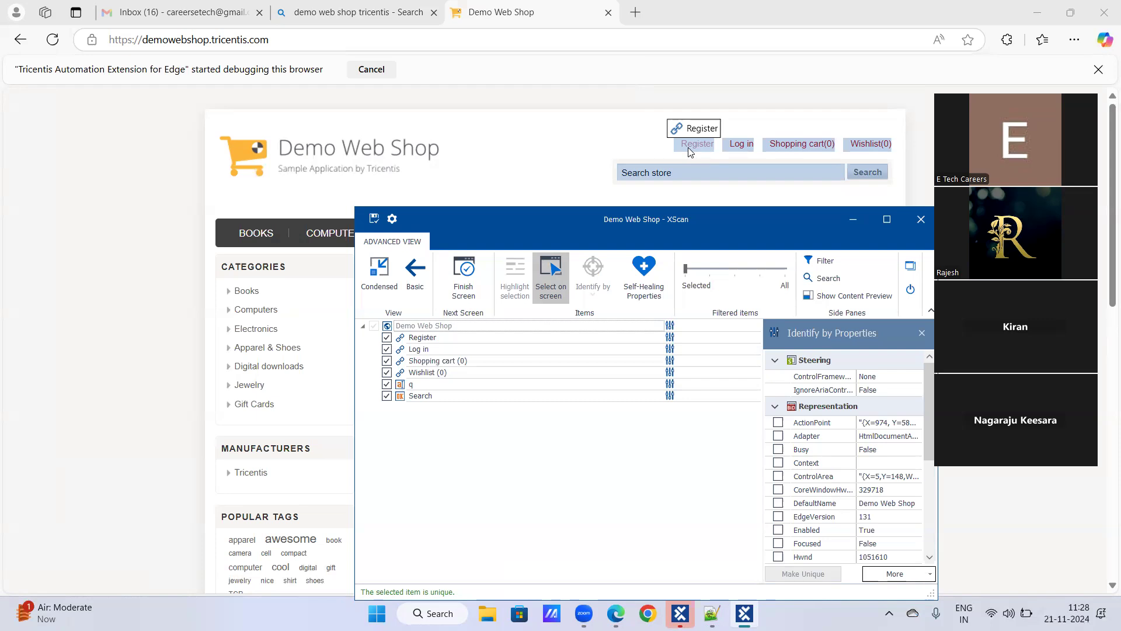
# Stop on-screen picking, reposition XScan, widen the properties panel and maximize the window
pyautogui.click(556, 276)
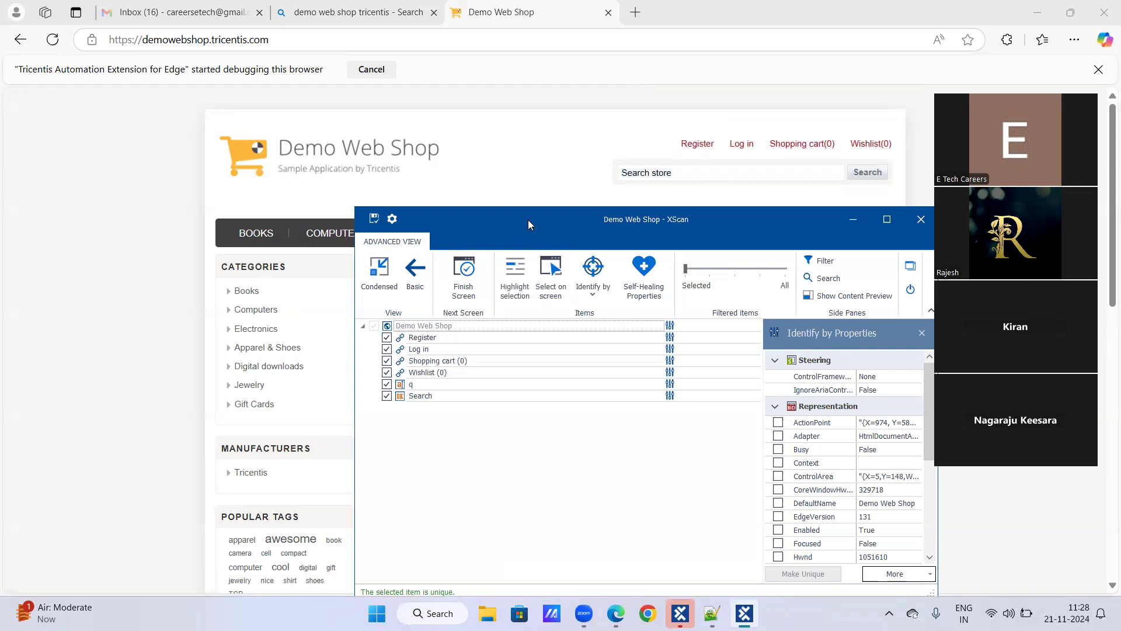
pyautogui.moveTo(885, 229); pyautogui.dragTo(796, 156)
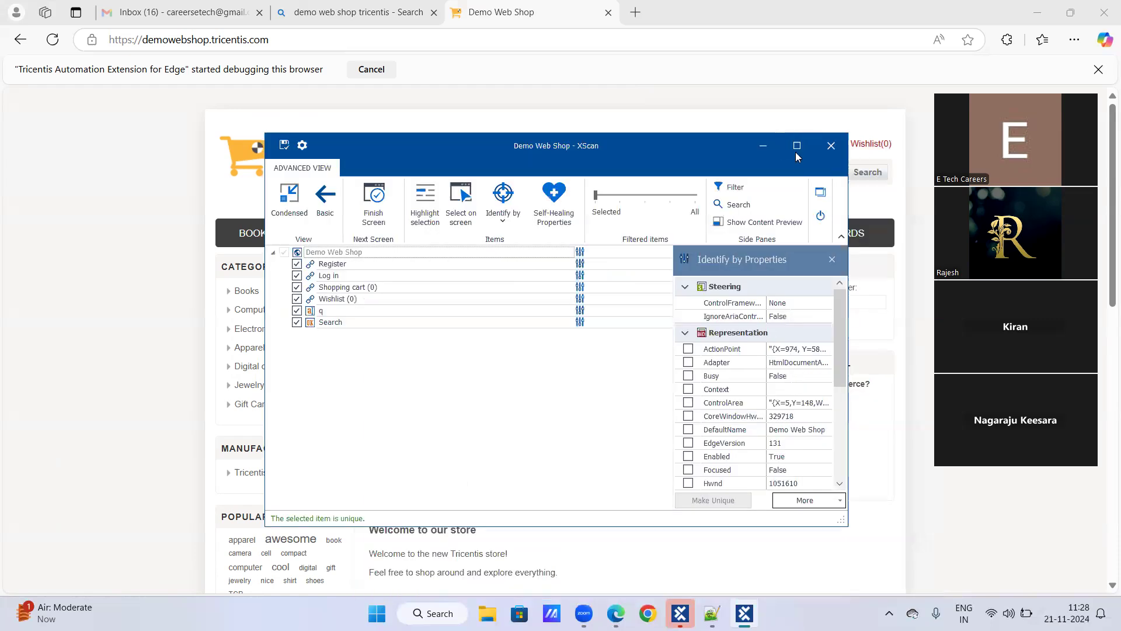
pyautogui.click(673, 262)
pyautogui.moveTo(672, 261); pyautogui.dragTo(603, 270)
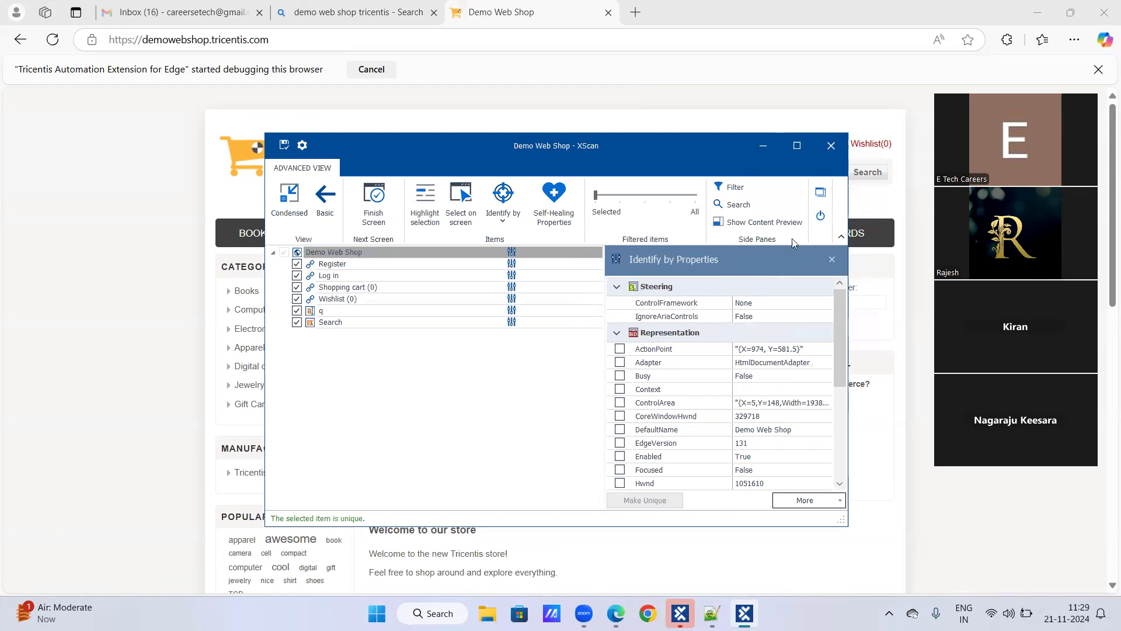
pyautogui.click(797, 145)
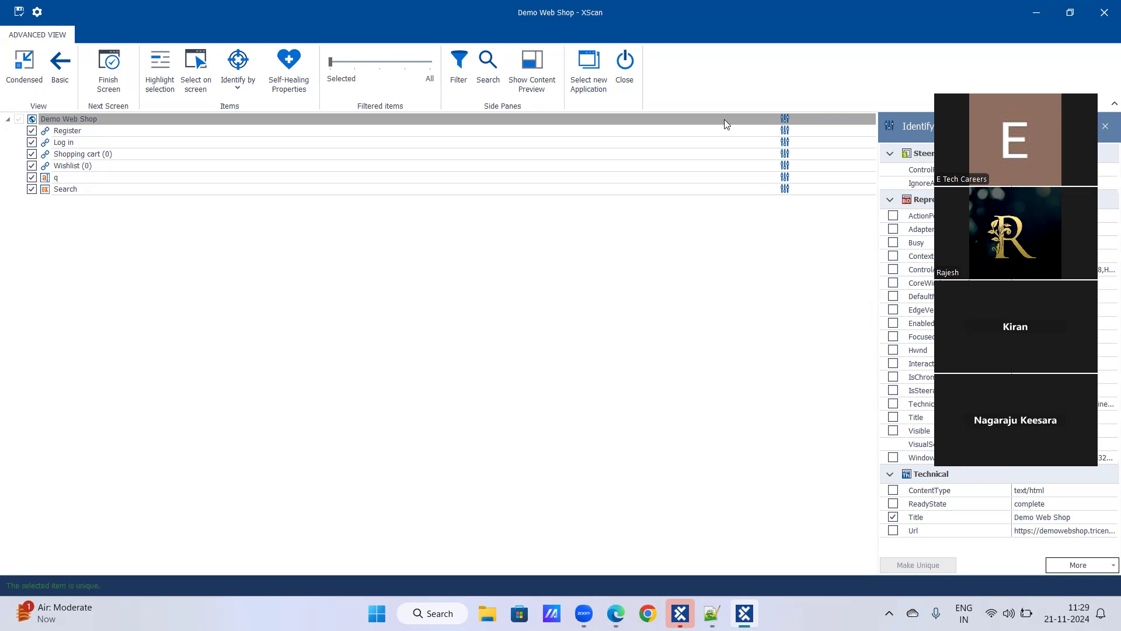
pyautogui.click(234, 93)
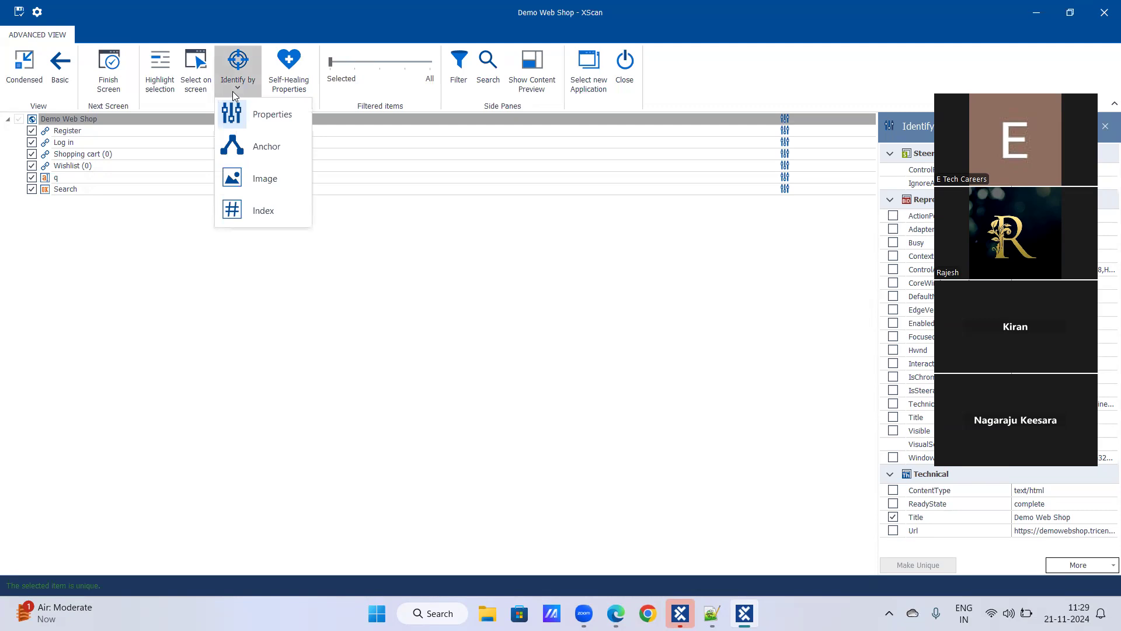
pyautogui.click(231, 88)
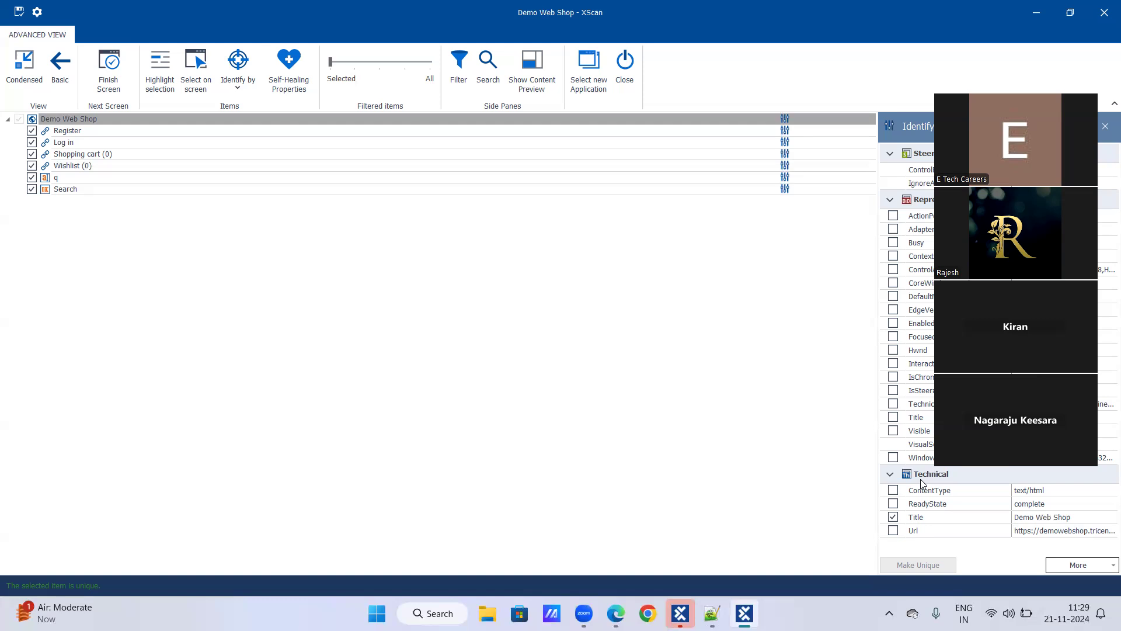
# Review identification properties of Register, Log in, Shopping cart (0) and the Demo Web Shop page, ending on Register
pyautogui.click(84, 134)
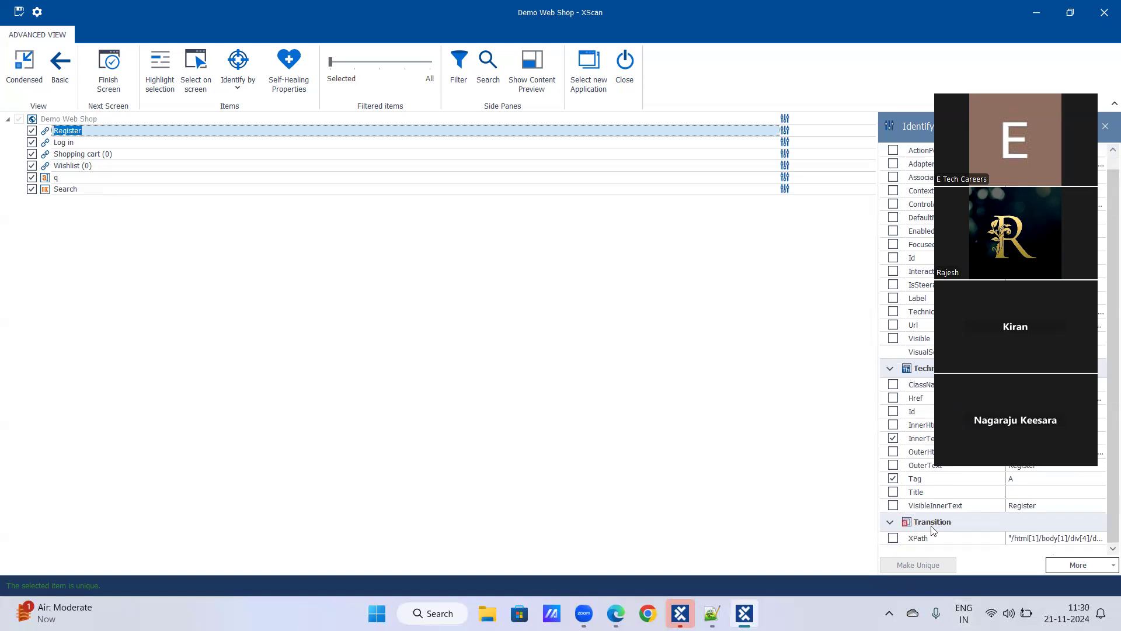
pyautogui.click(61, 143)
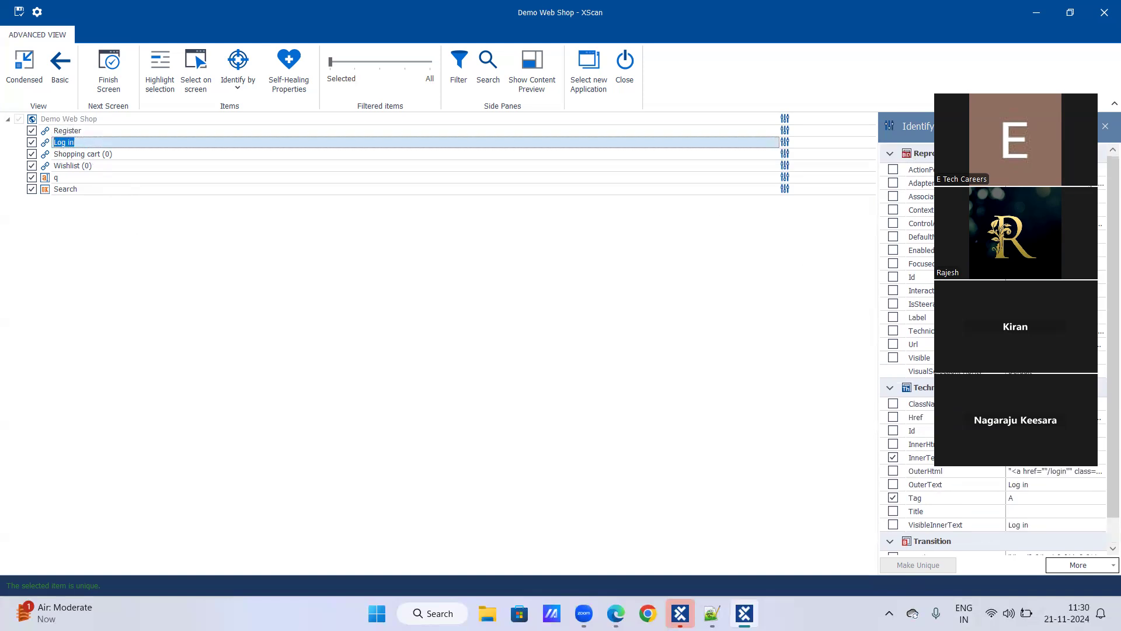
pyautogui.click(102, 155)
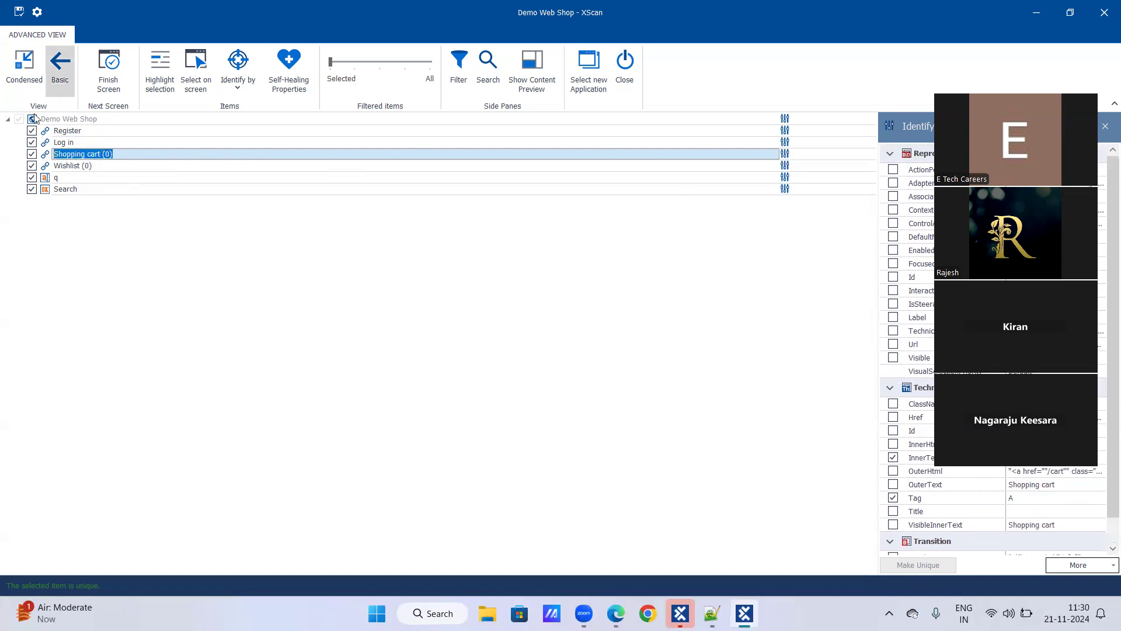
pyautogui.click(65, 119)
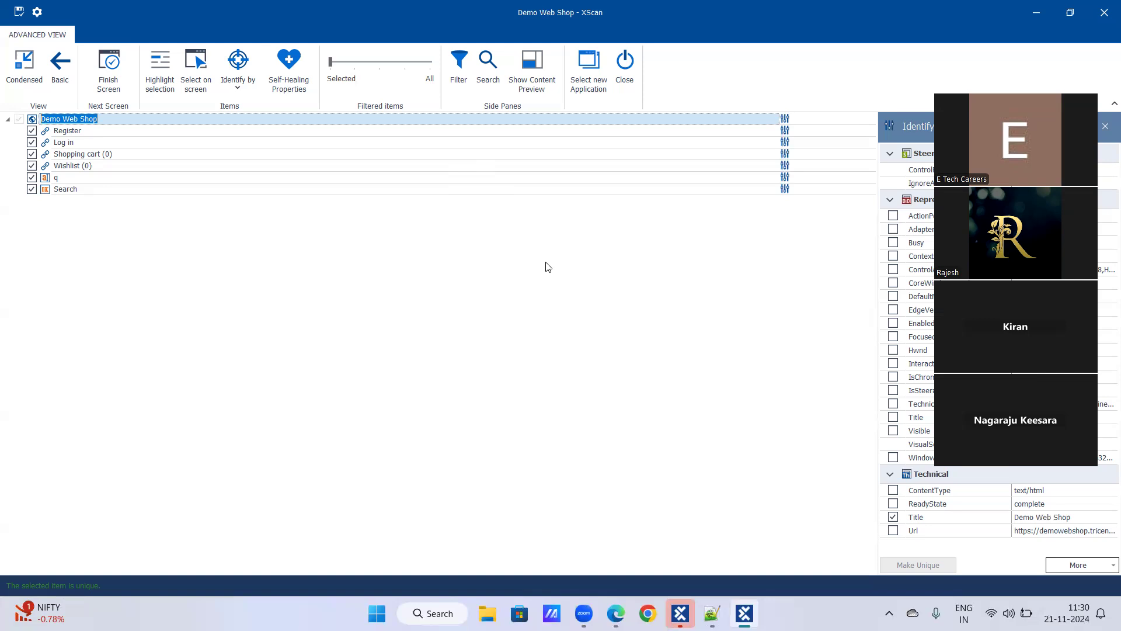
pyautogui.click(80, 131)
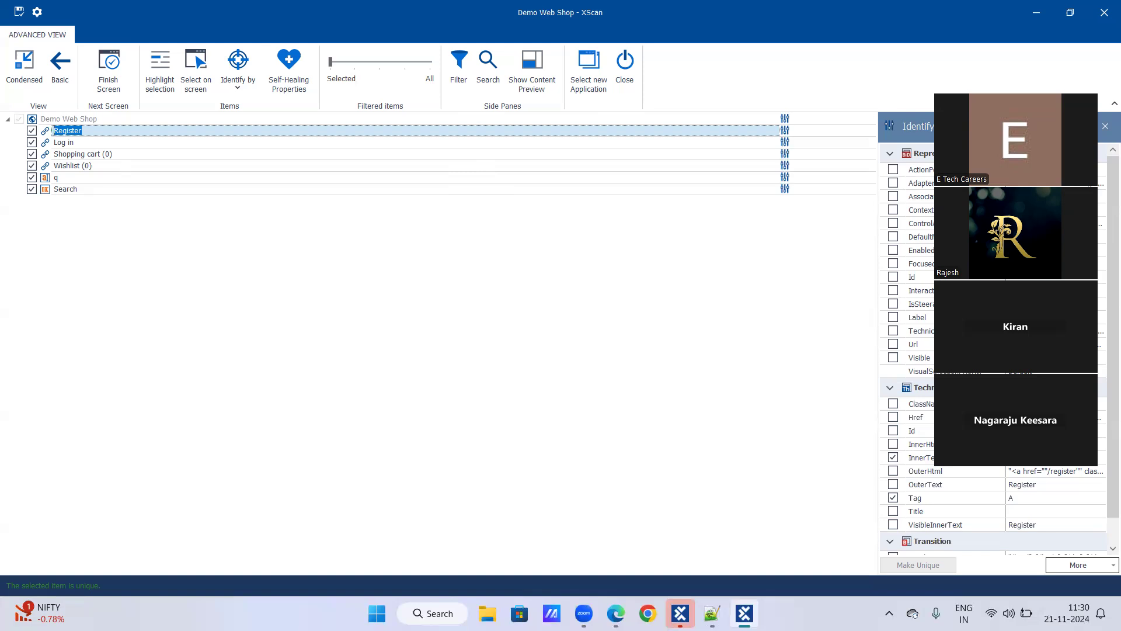
pyautogui.scroll(-1, 909, 429)
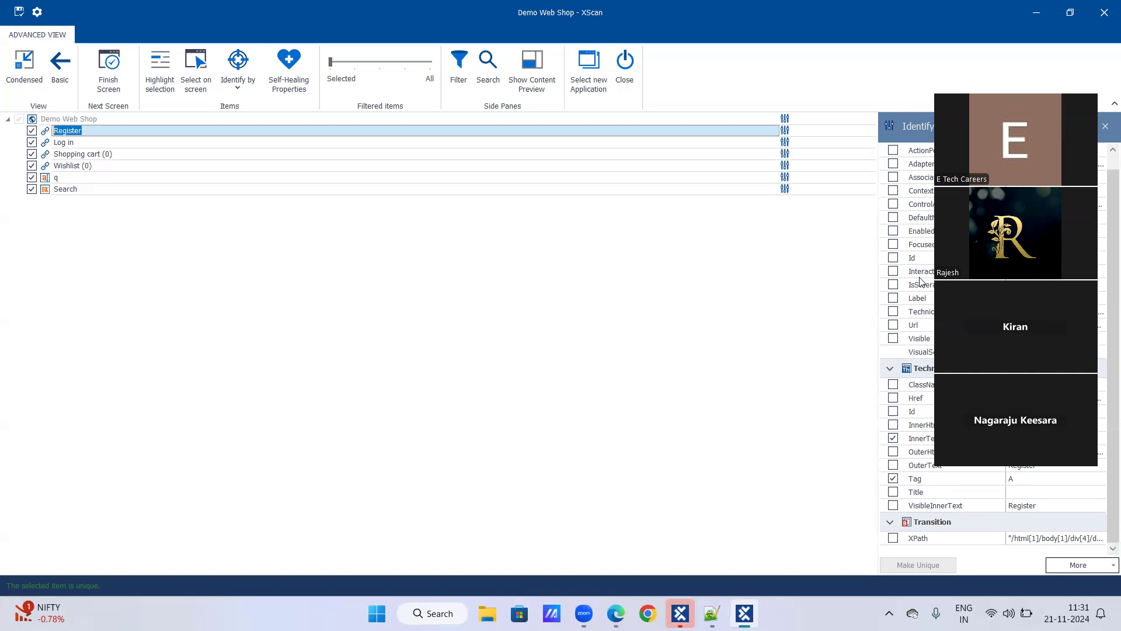
pyautogui.scroll(1, 922, 284)
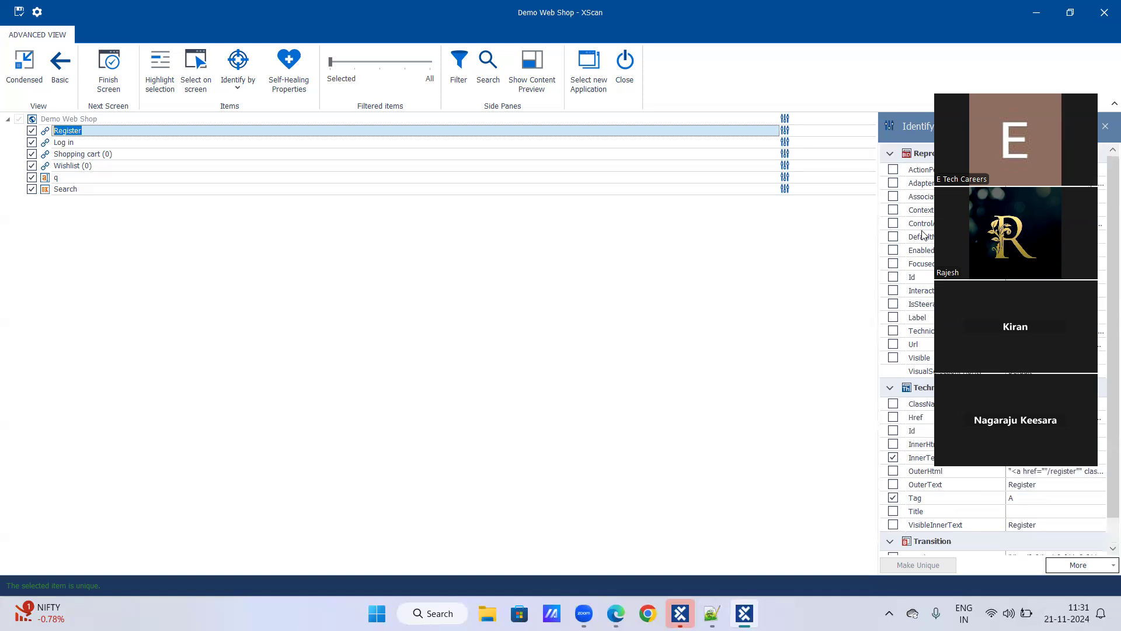
pyautogui.scroll(-1, 992, 535)
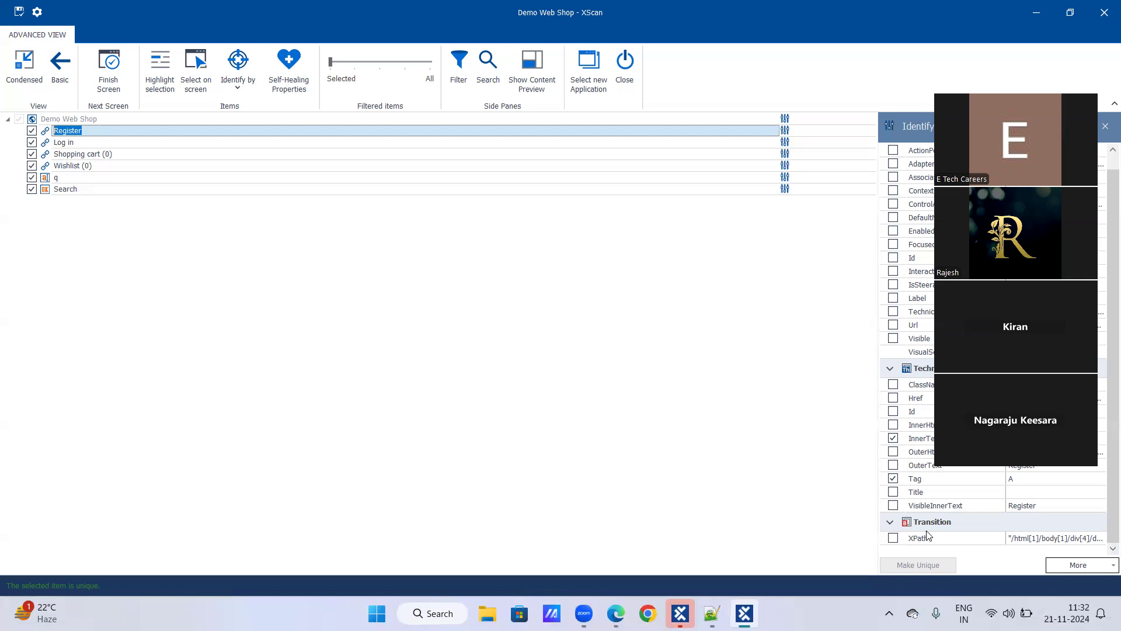
pyautogui.hotkey('alt', 'Tab')
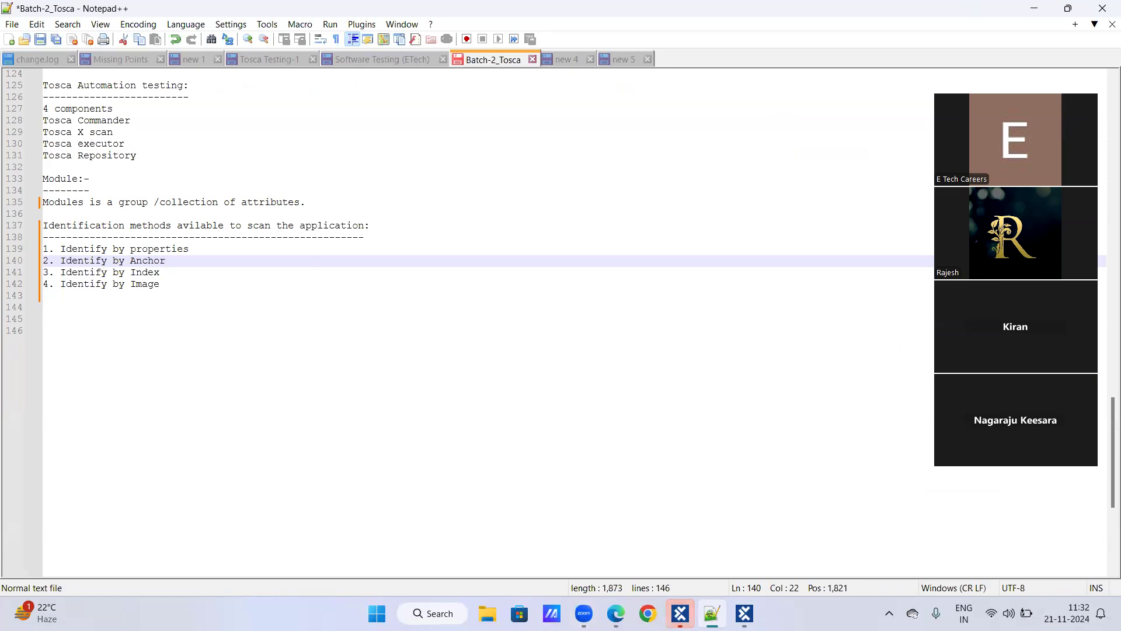
pyautogui.click(745, 613)
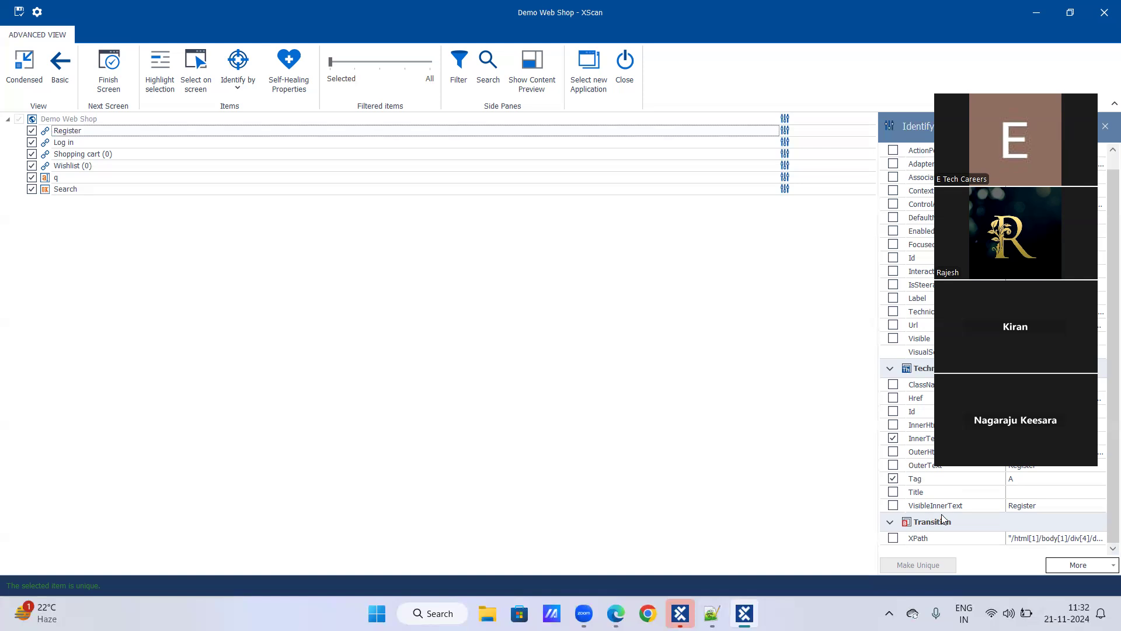
# Review the Register, Log in and Shopping cart link properties, then switch to the Demo Web Shop in Edge
pyautogui.click(110, 135)
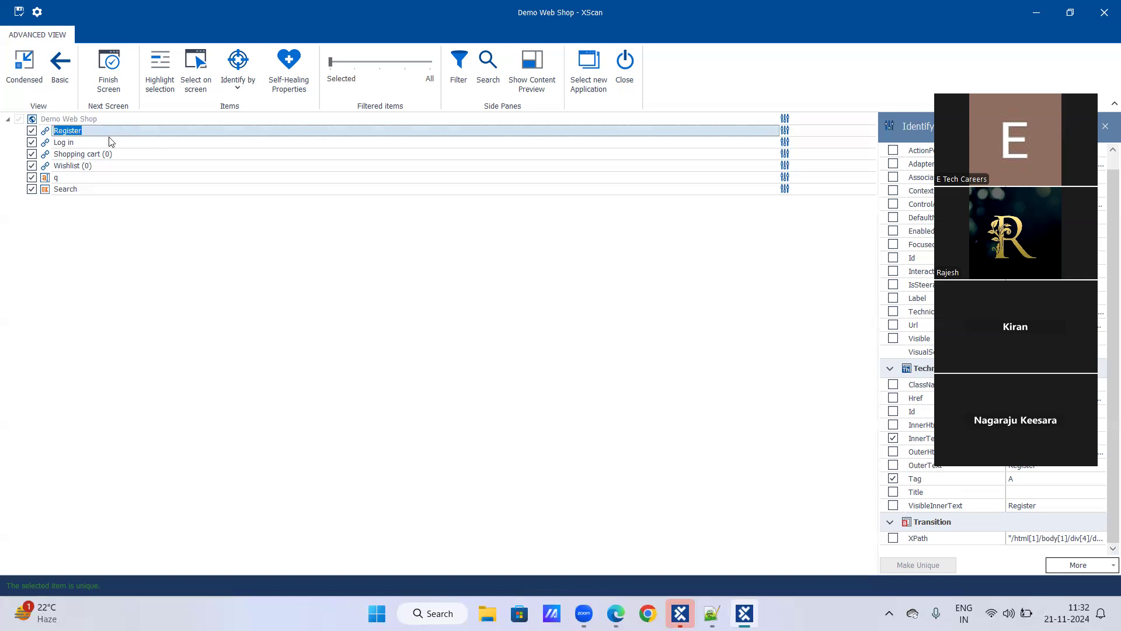
pyautogui.click(79, 142)
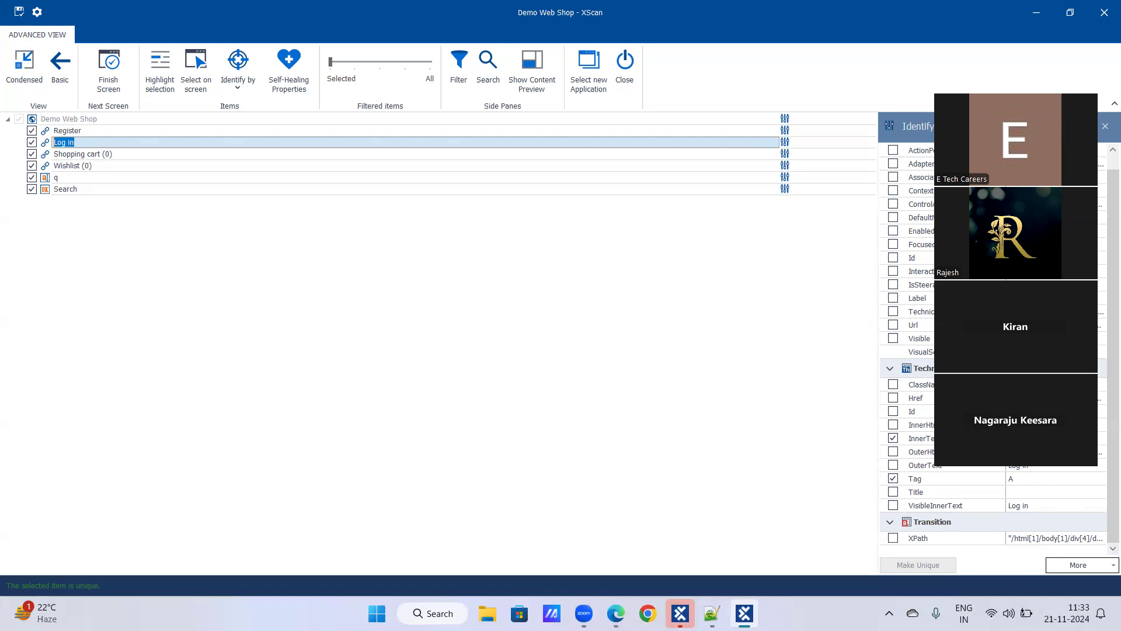
pyautogui.click(73, 155)
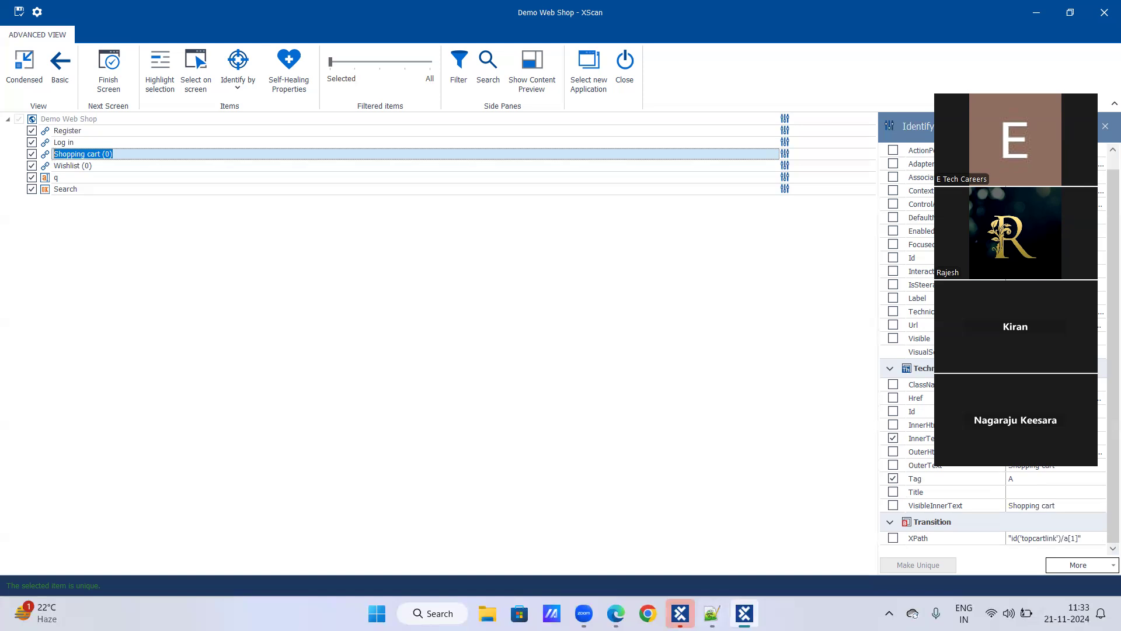
pyautogui.moveTo(744, 613)
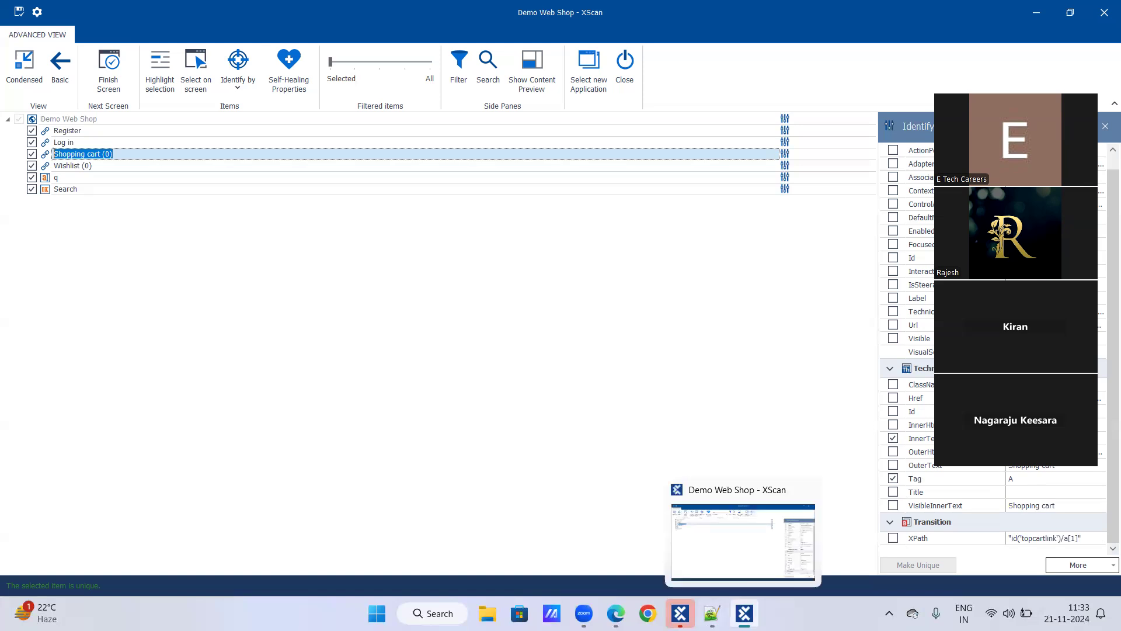
pyautogui.click(616, 613)
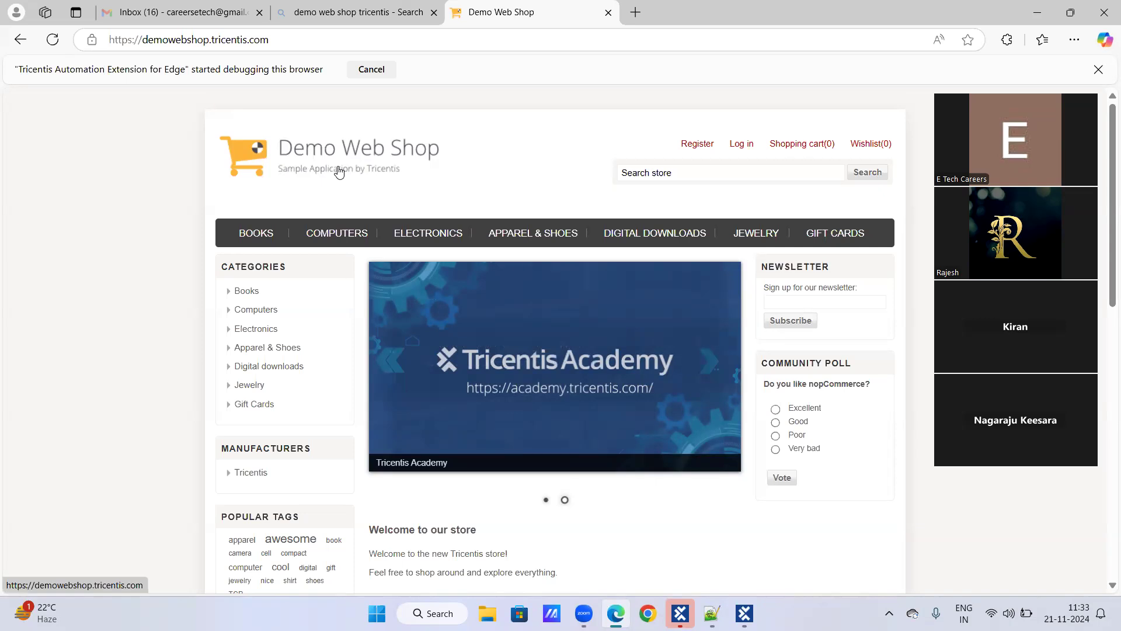
# Inspect the Register link in Edge's DevTools to show its markup with href '/register'
pyautogui.rightClick(686, 149)
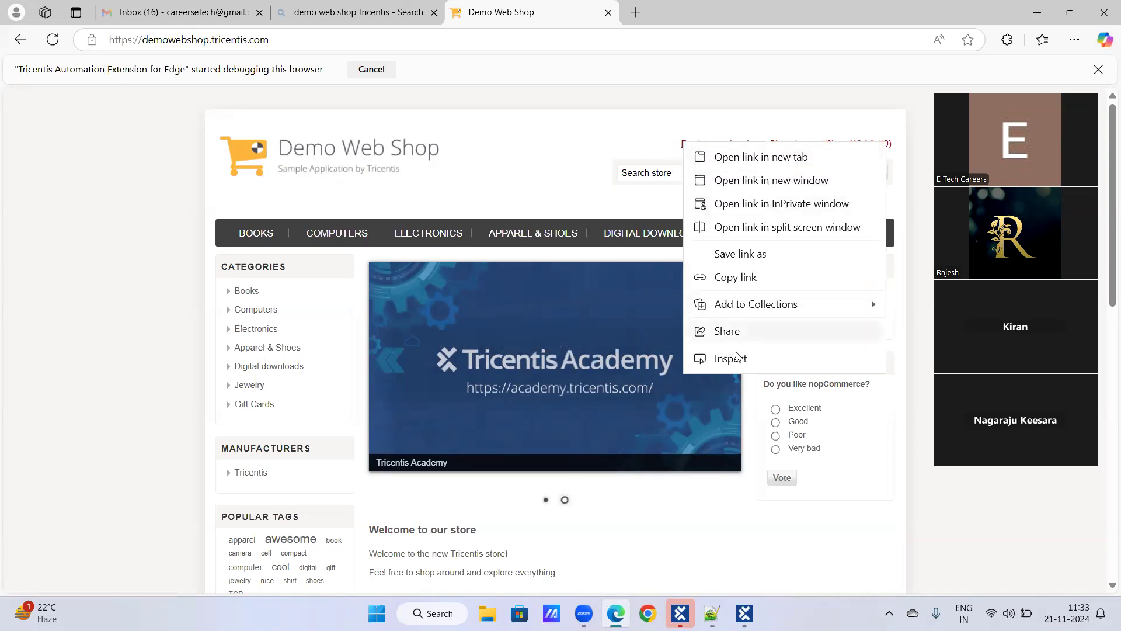
pyautogui.rightClick(313, 148)
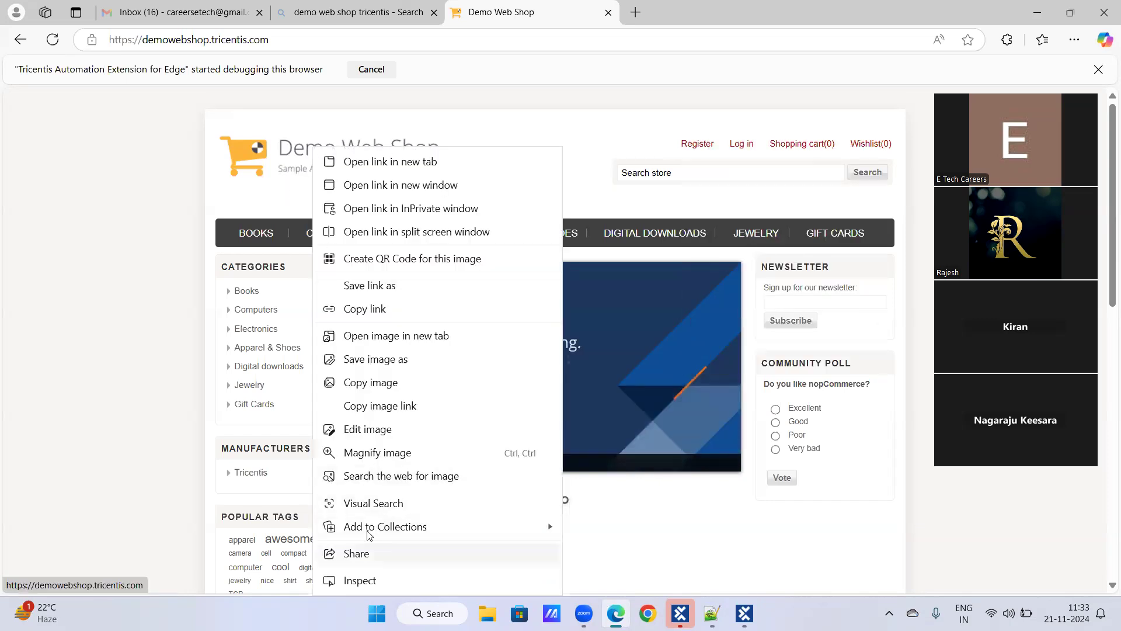
pyautogui.rightClick(696, 142)
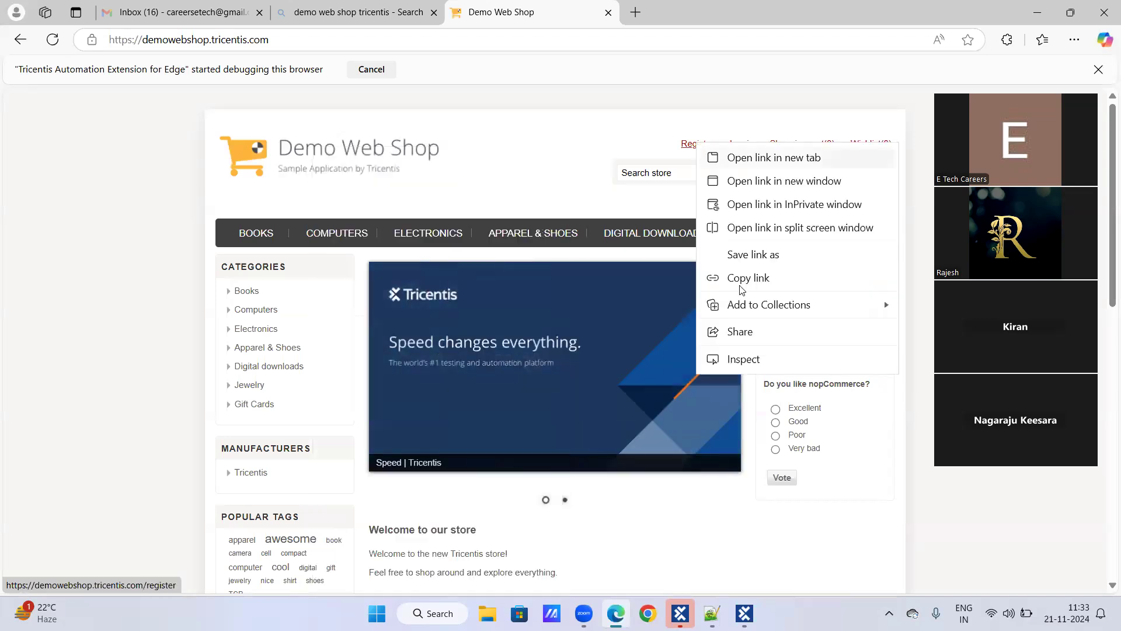
pyautogui.click(746, 362)
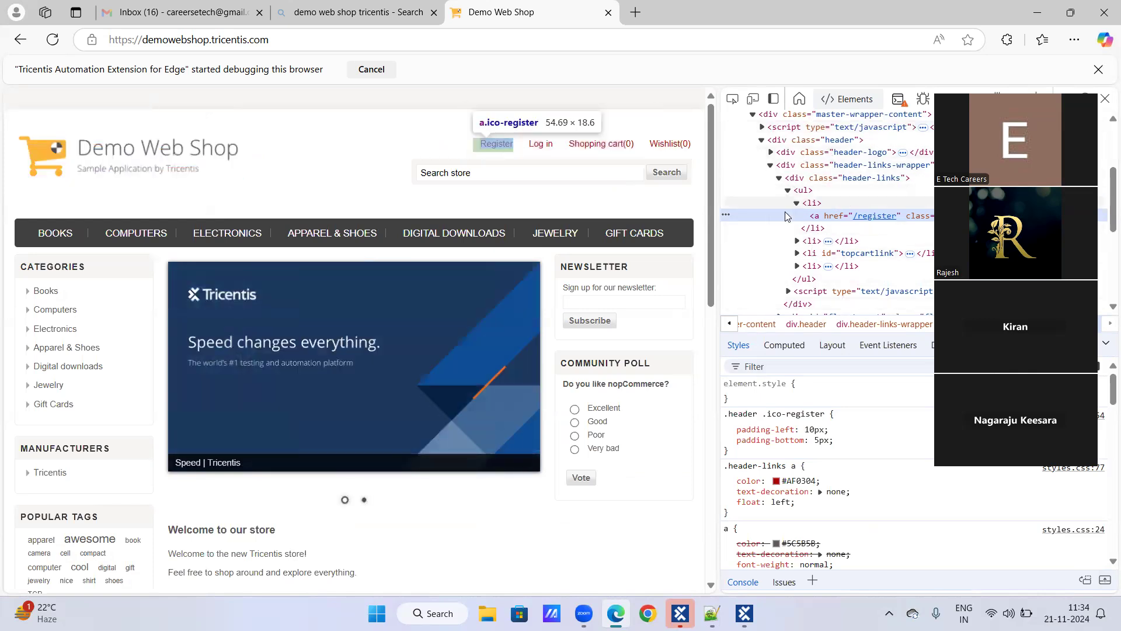
pyautogui.rightClick(32, 274)
pyautogui.click(137, 555)
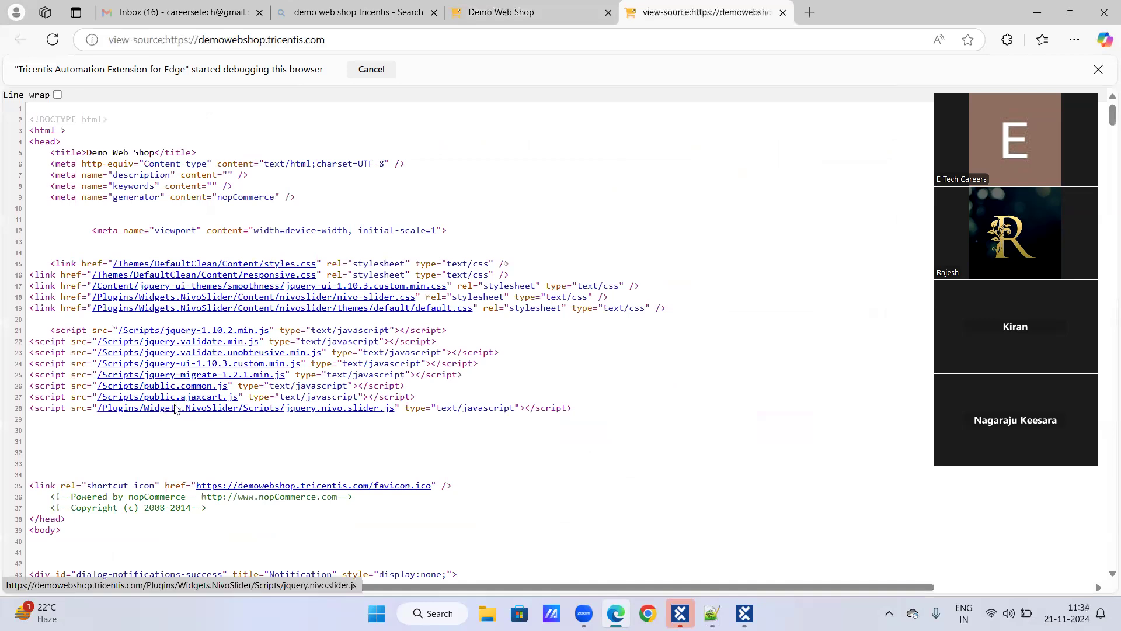
pyautogui.scroll(-8, 175, 409)
pyautogui.rightClick(178, 403)
pyautogui.click(224, 389)
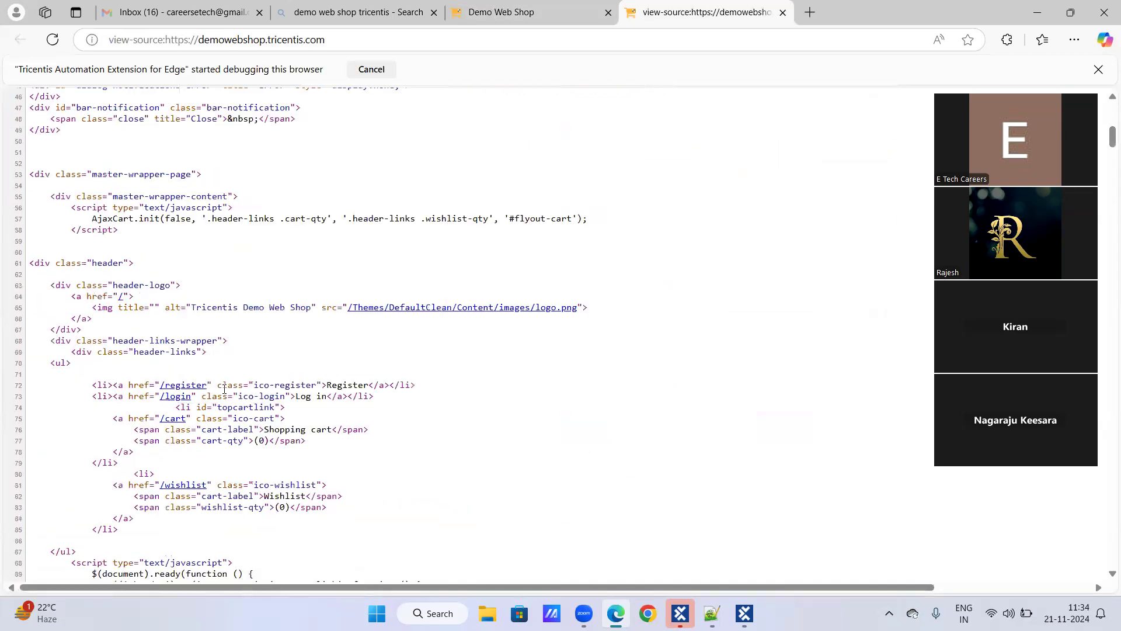
pyautogui.scroll(-20, 224, 389)
pyautogui.scroll(-20, 231, 387)
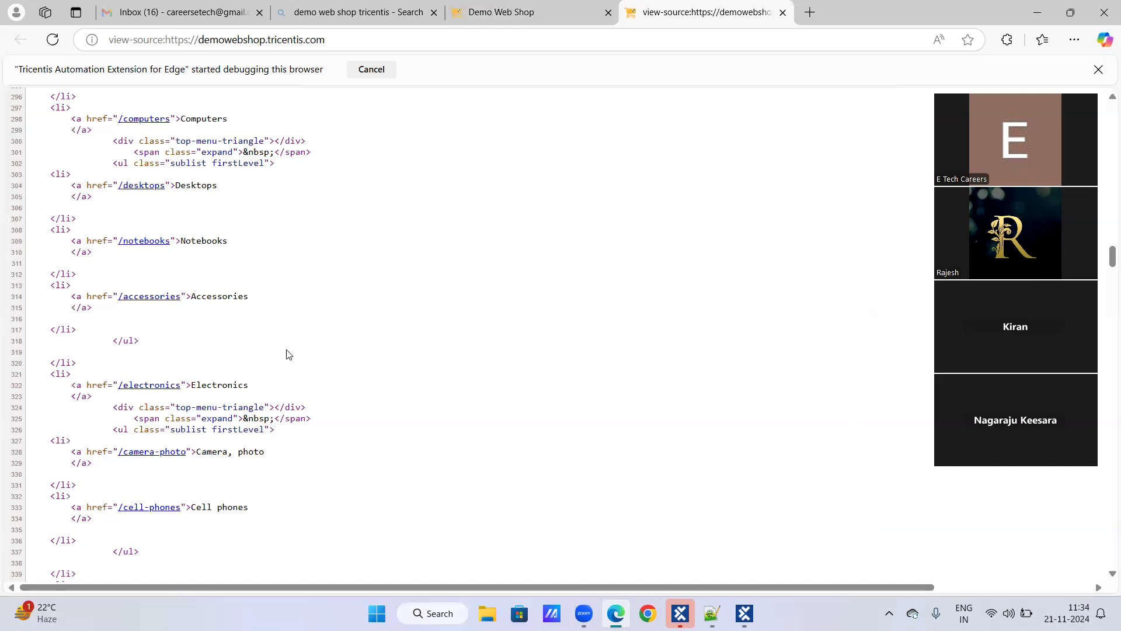
pyautogui.scroll(-3, 287, 354)
pyautogui.scroll(20, 289, 355)
pyautogui.scroll(18, 290, 355)
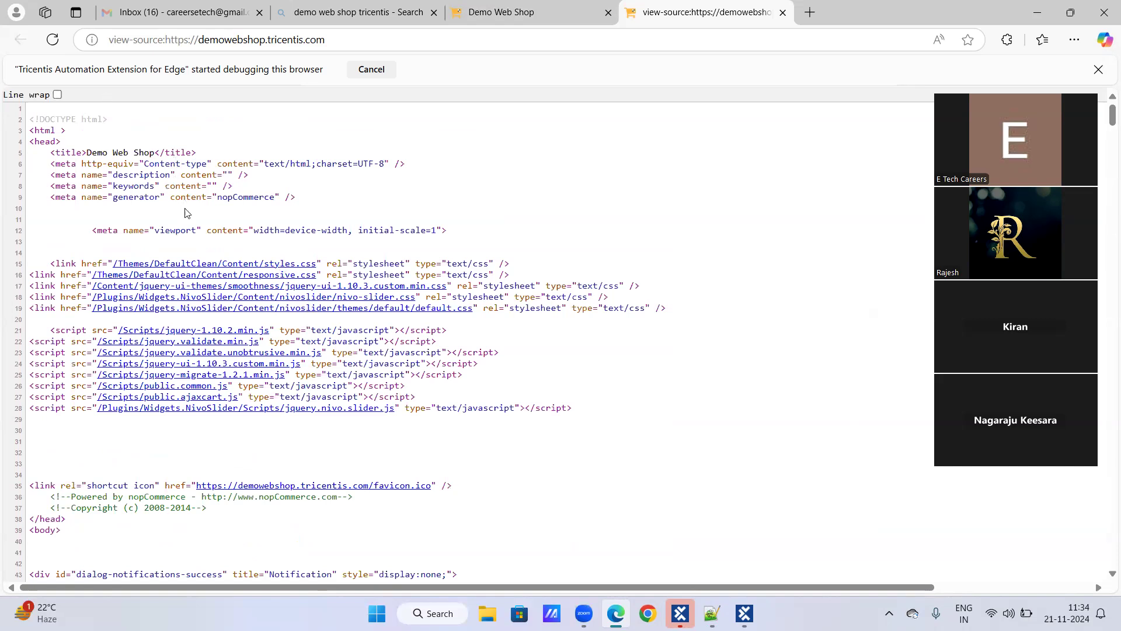
pyautogui.scroll(-3, 187, 213)
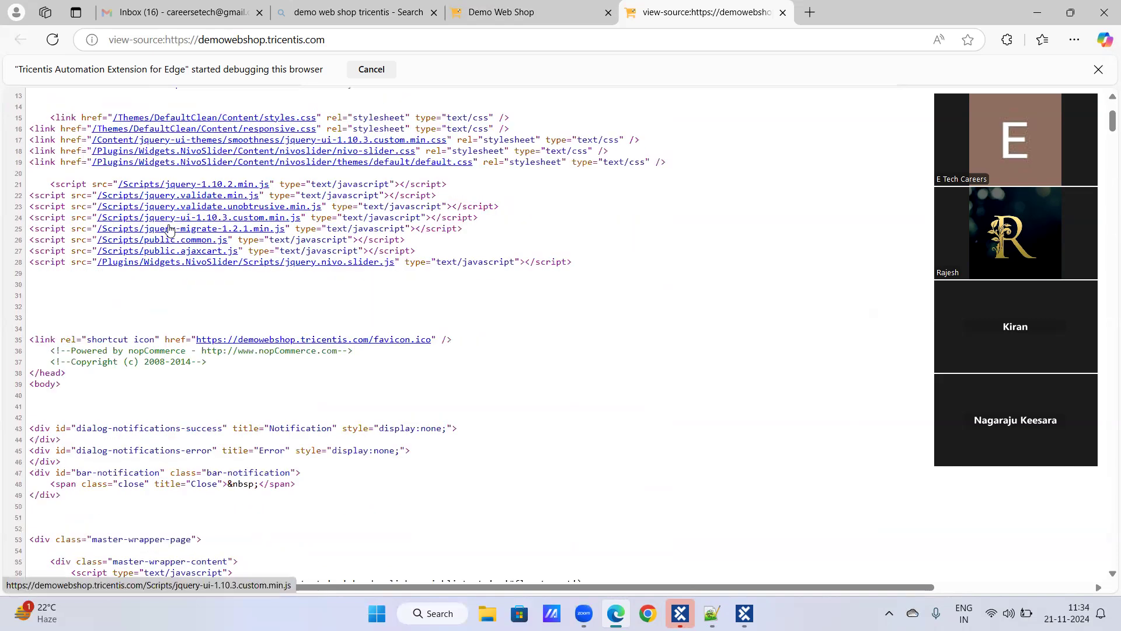
pyautogui.scroll(-2, 175, 222)
pyautogui.scroll(-1, 160, 230)
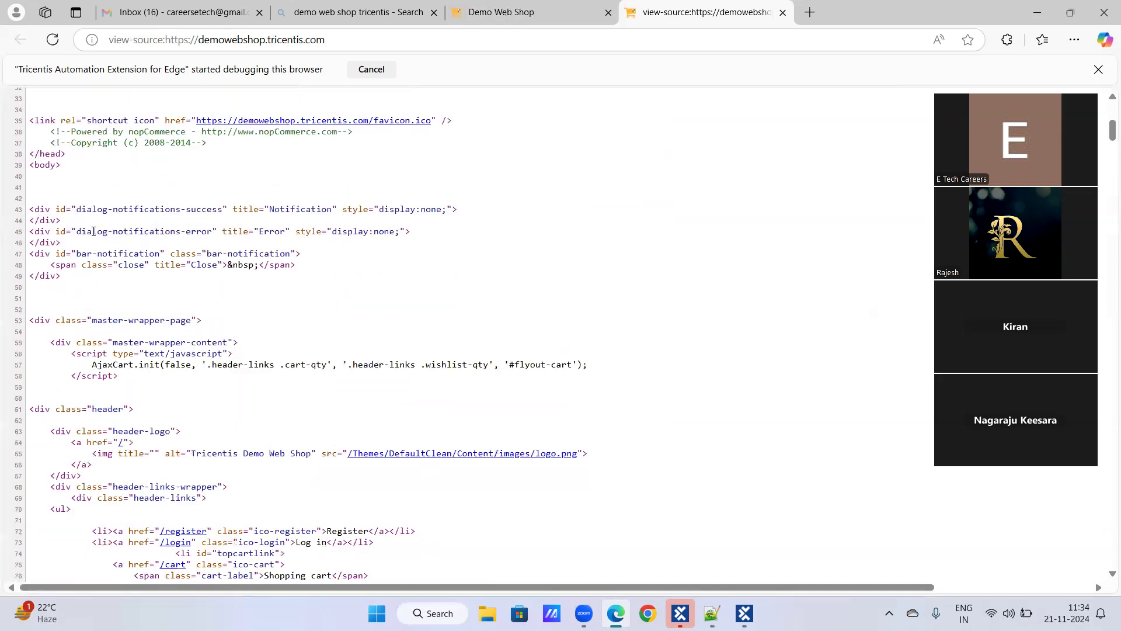
pyautogui.scroll(-2, 82, 266)
pyautogui.scroll(-2, 82, 267)
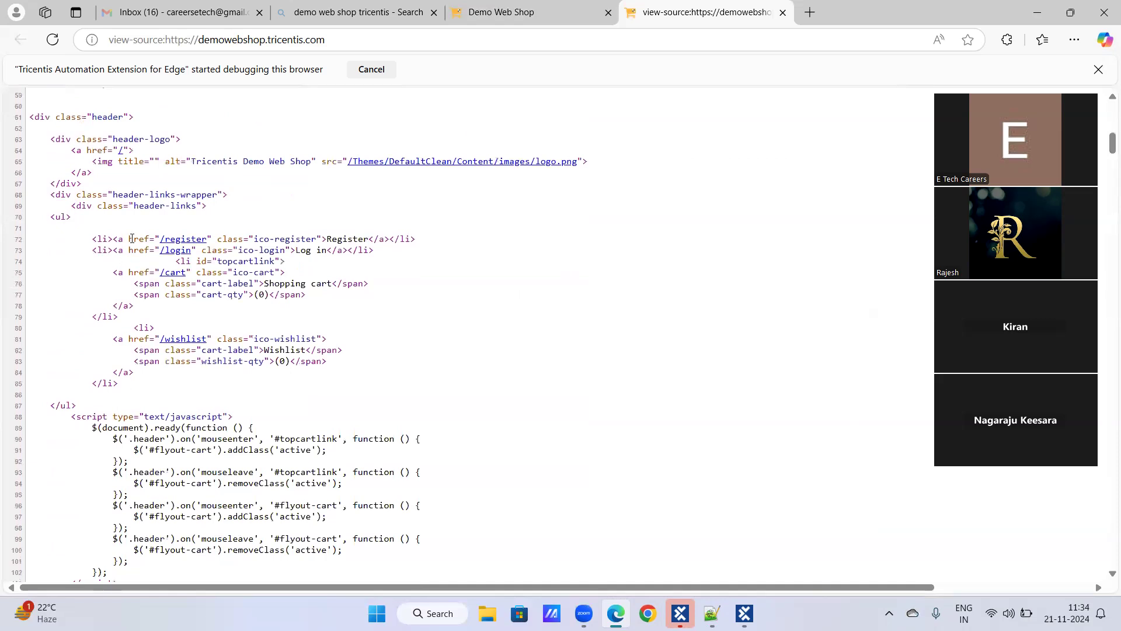
pyautogui.scroll(-3, 140, 242)
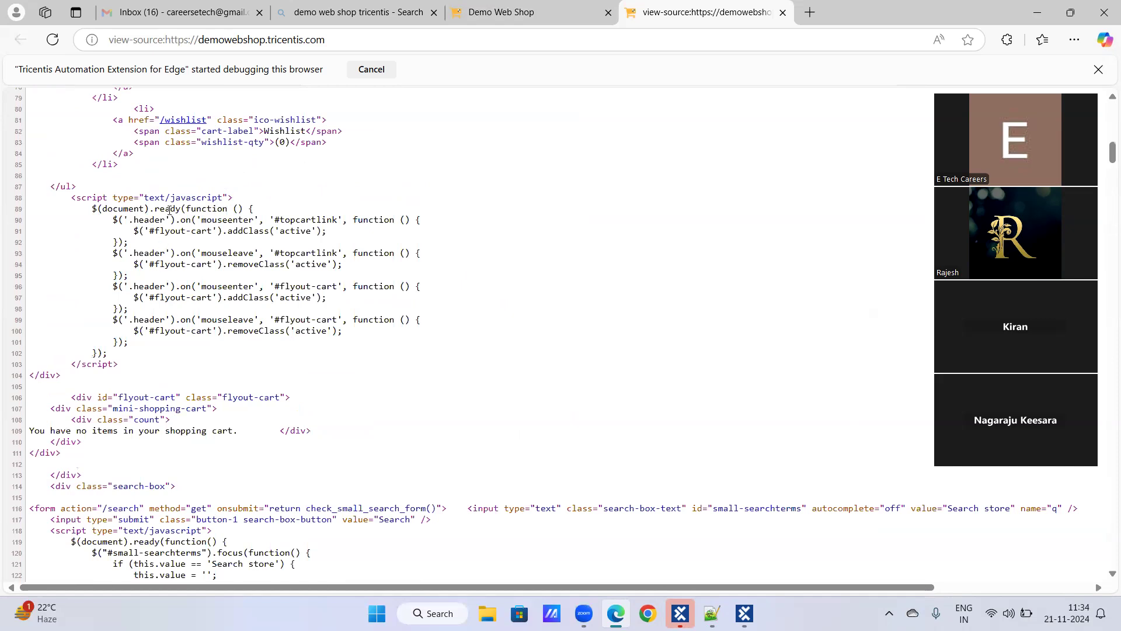
pyautogui.click(783, 13)
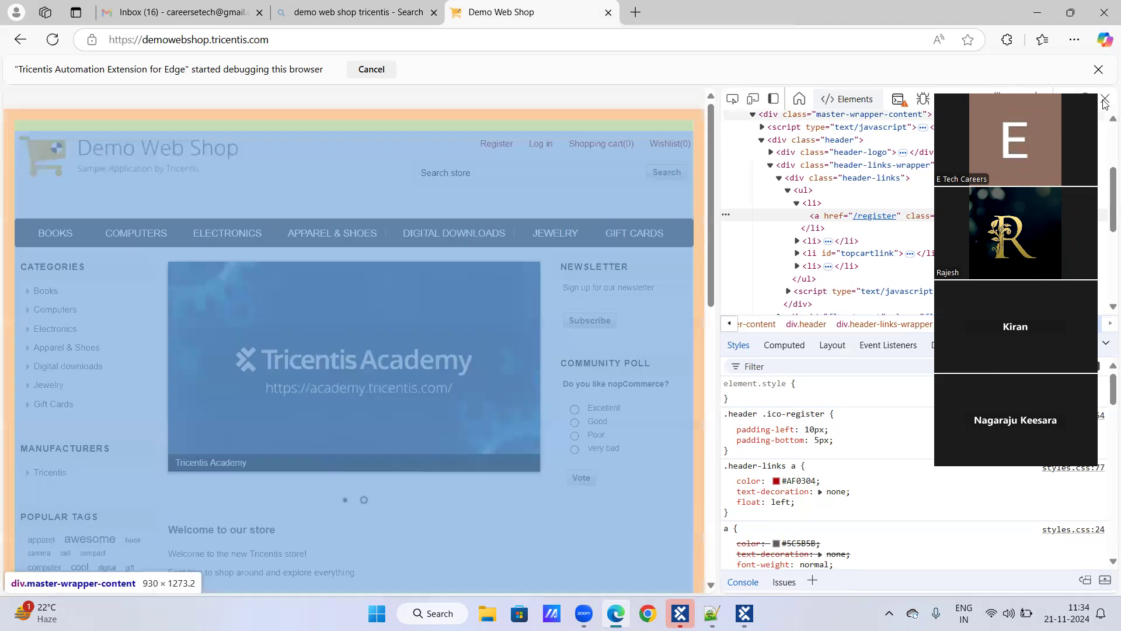
# Close Edge's developer tools and return to the Demo Web Shop XScan window
pyautogui.click(1105, 99)
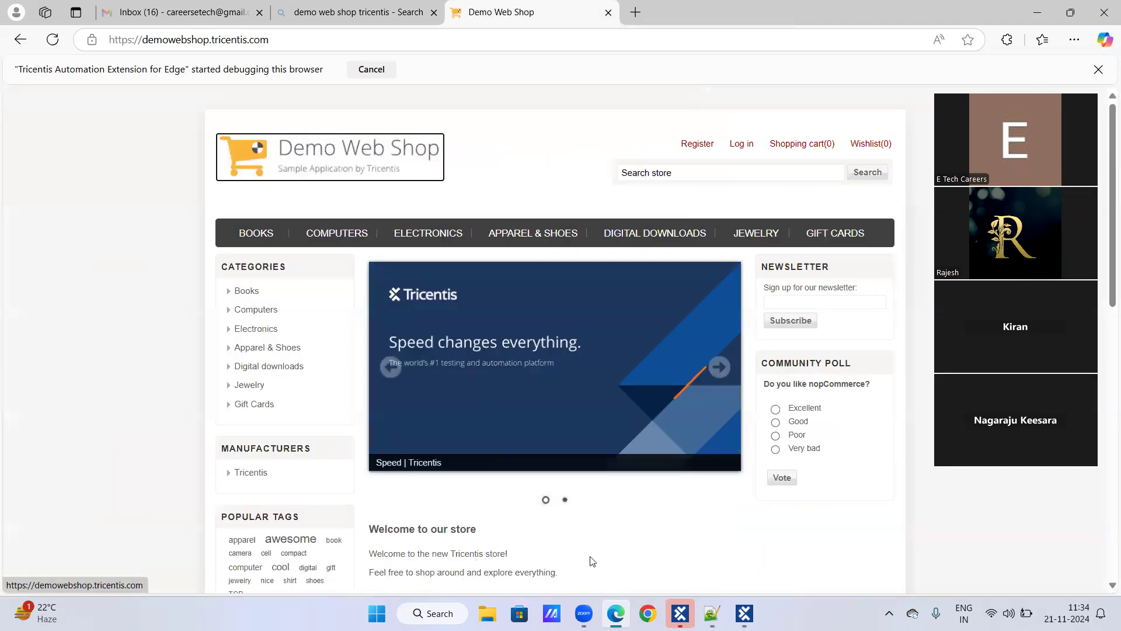
pyautogui.click(743, 613)
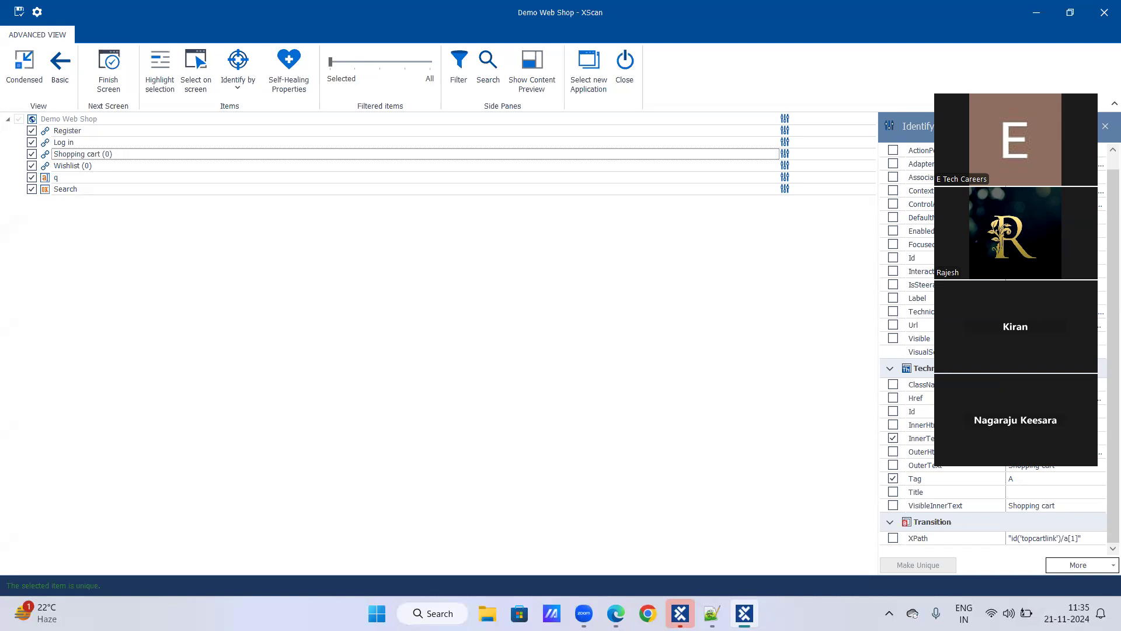
# Compare the Register and Log in items, then drop InnerText from Register's identification
pyautogui.click(68, 131)
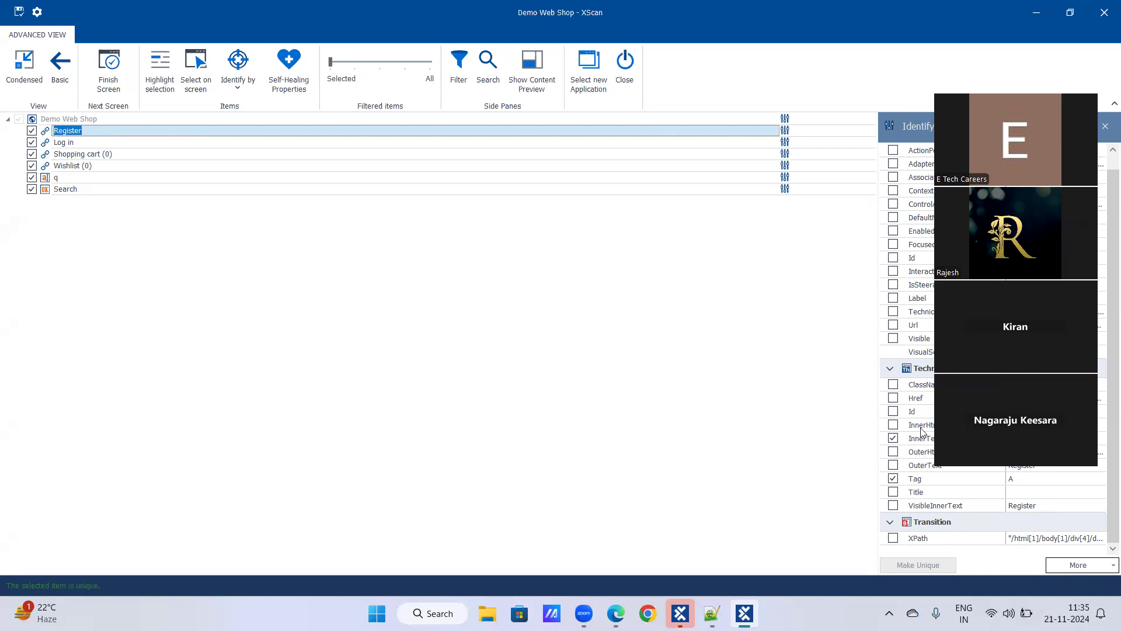
pyautogui.click(66, 143)
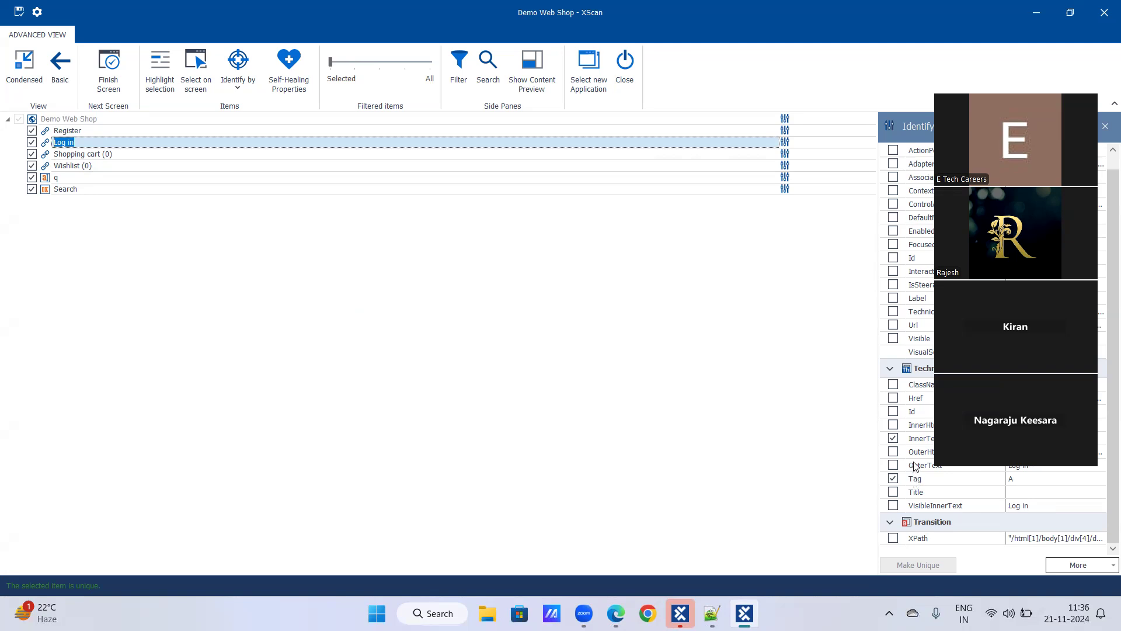
pyautogui.click(70, 131)
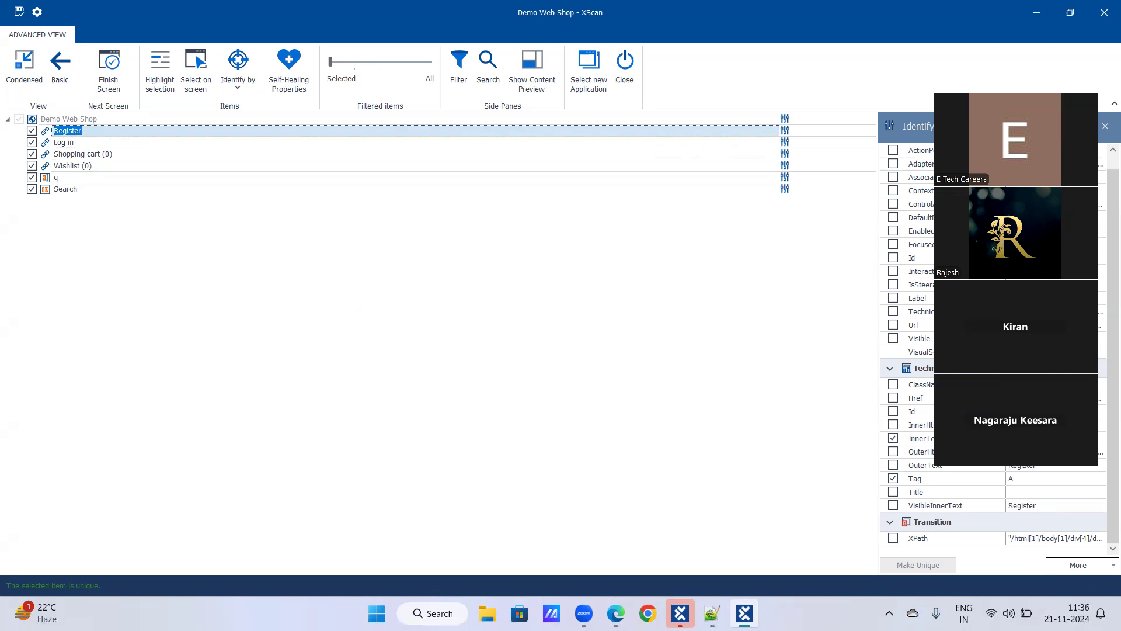
pyautogui.click(893, 438)
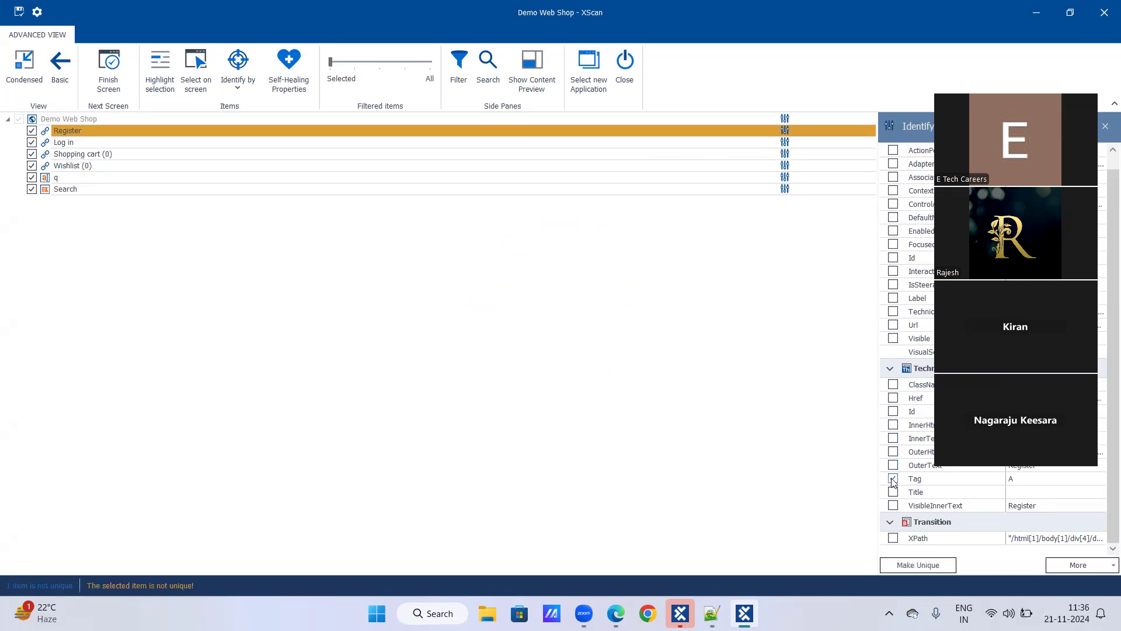
# Untick Tag for Register, leaving it the only item flagged not unique
pyautogui.click(894, 479)
# Restore down XScan and identify Register by InnerText and ClassName 'ico-register'
pyautogui.click(1077, 15)
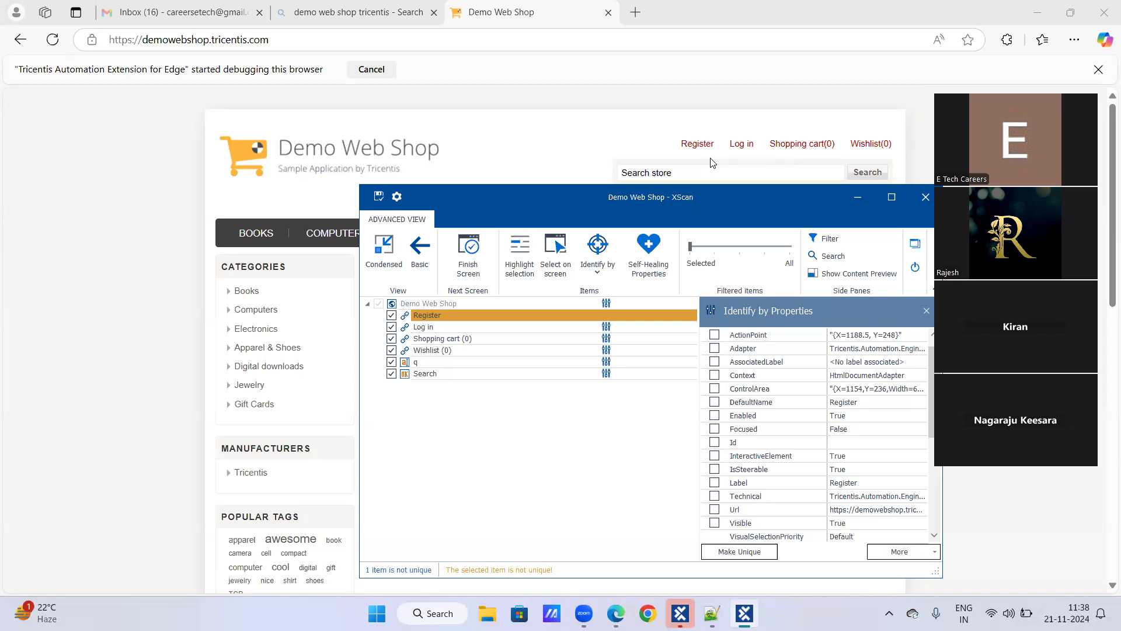
pyautogui.scroll(-4, 852, 479)
pyautogui.scroll(-1, 849, 473)
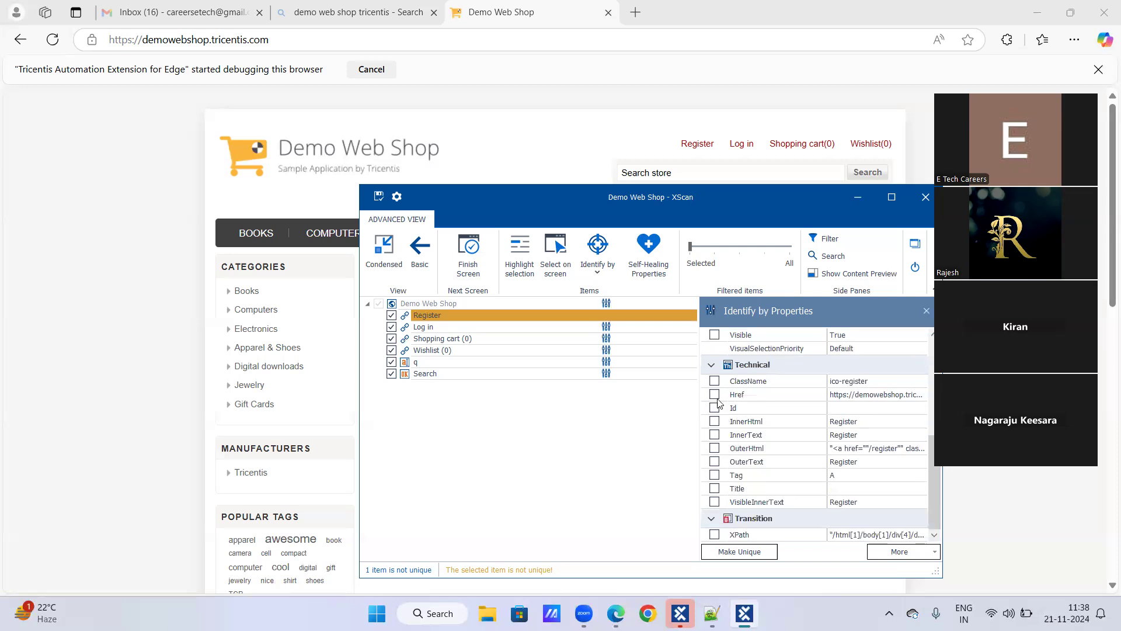
pyautogui.click(716, 382)
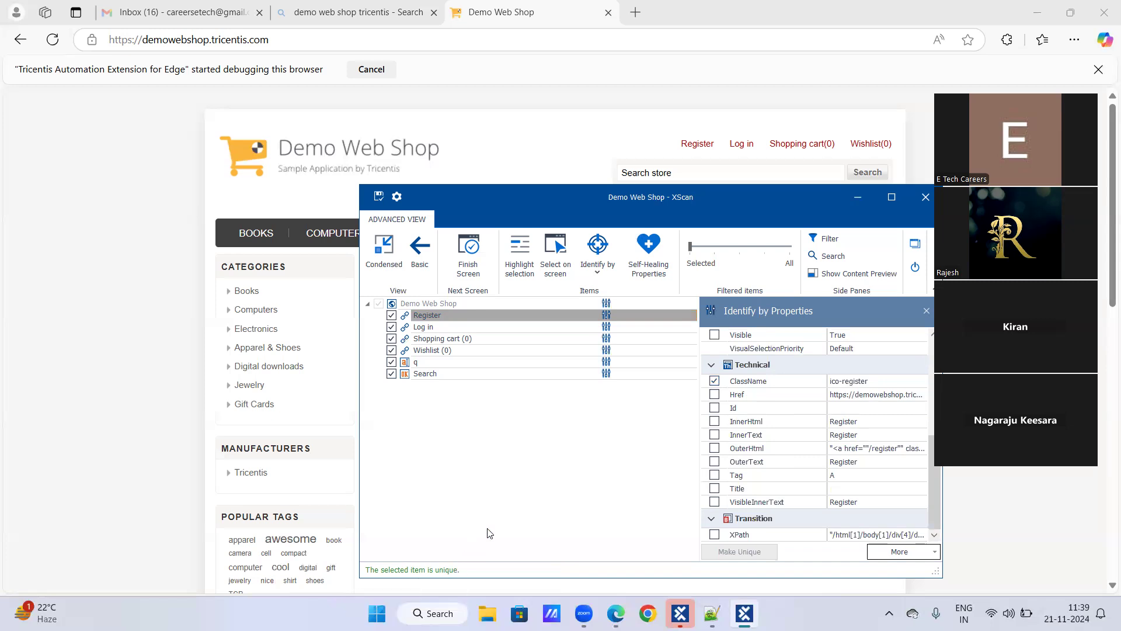
pyautogui.click(714, 381)
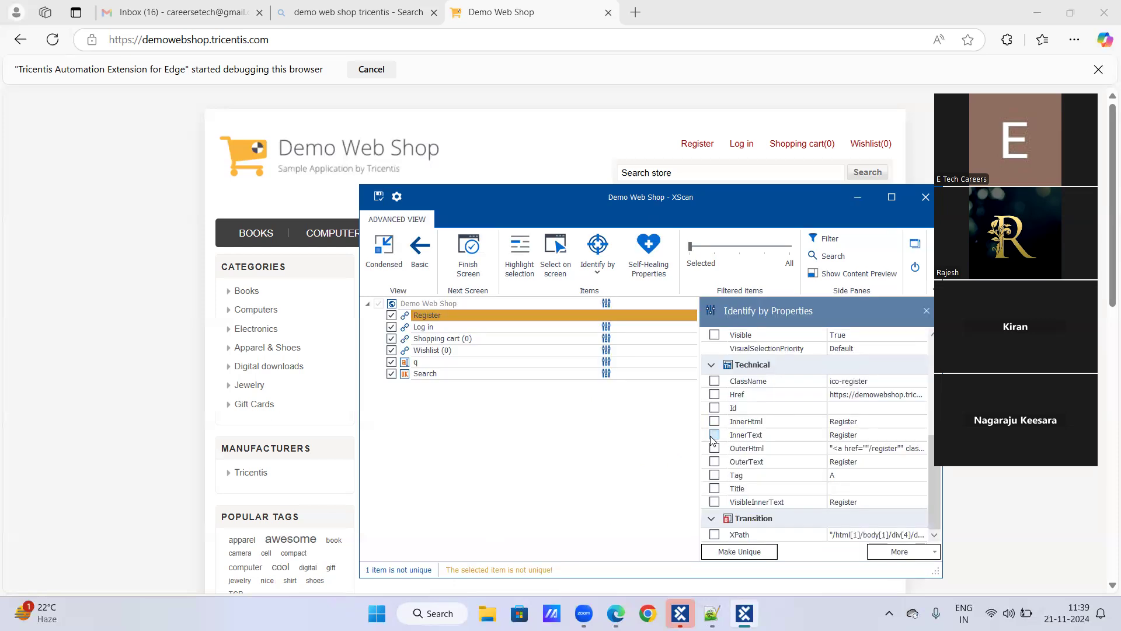
pyautogui.click(714, 436)
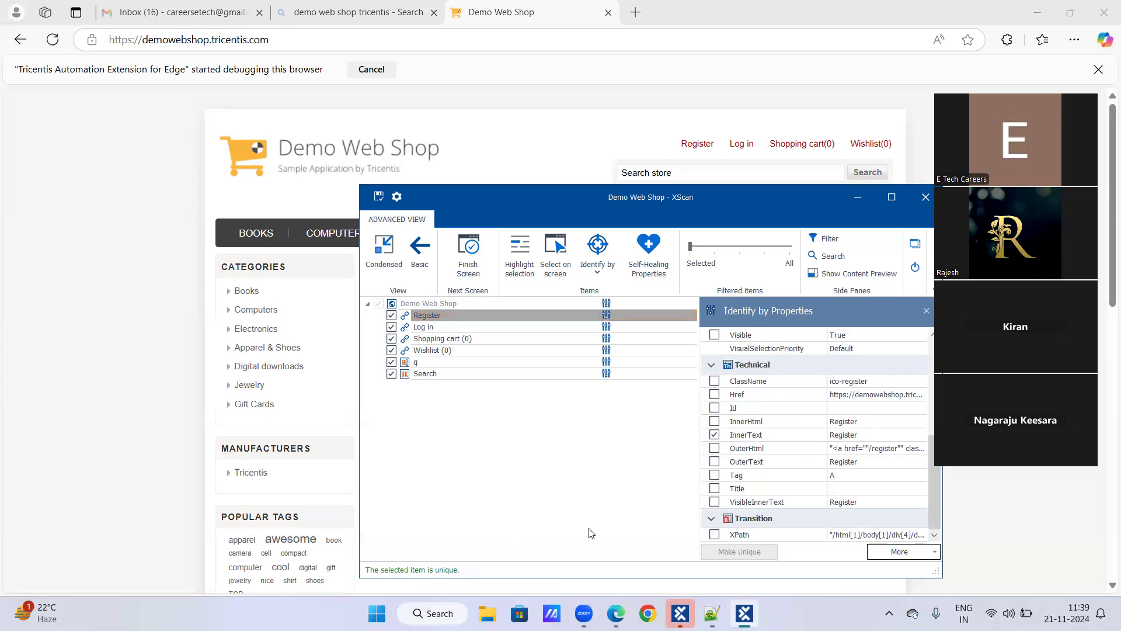
pyautogui.click(716, 383)
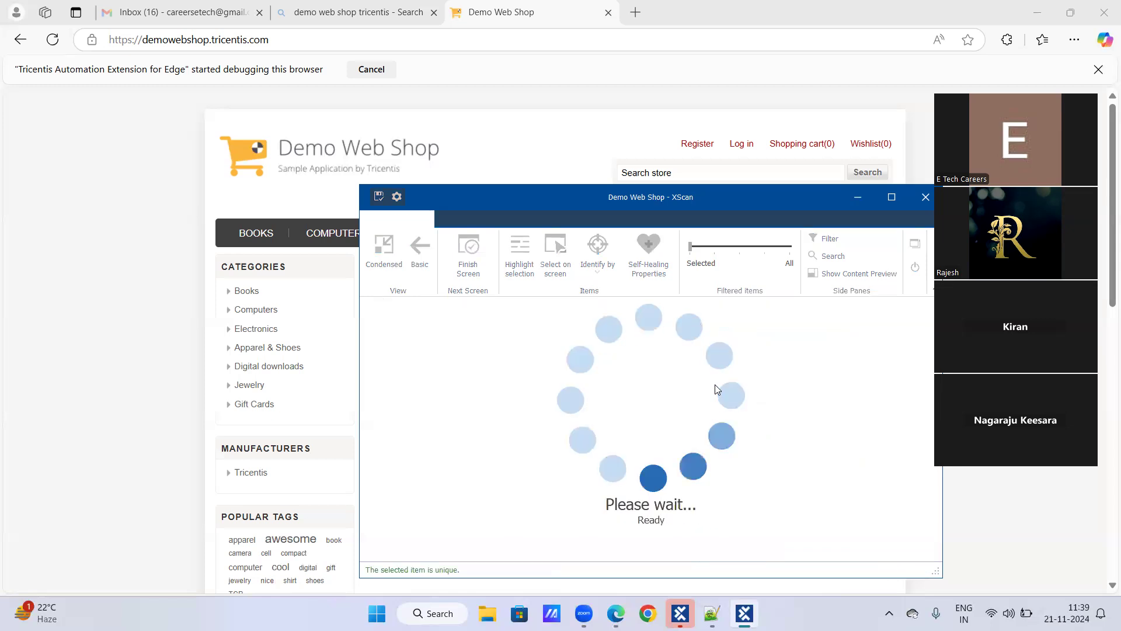
# Add Tag 'A' to Register's identification alongside ClassName and InnerText
pyautogui.click(714, 475)
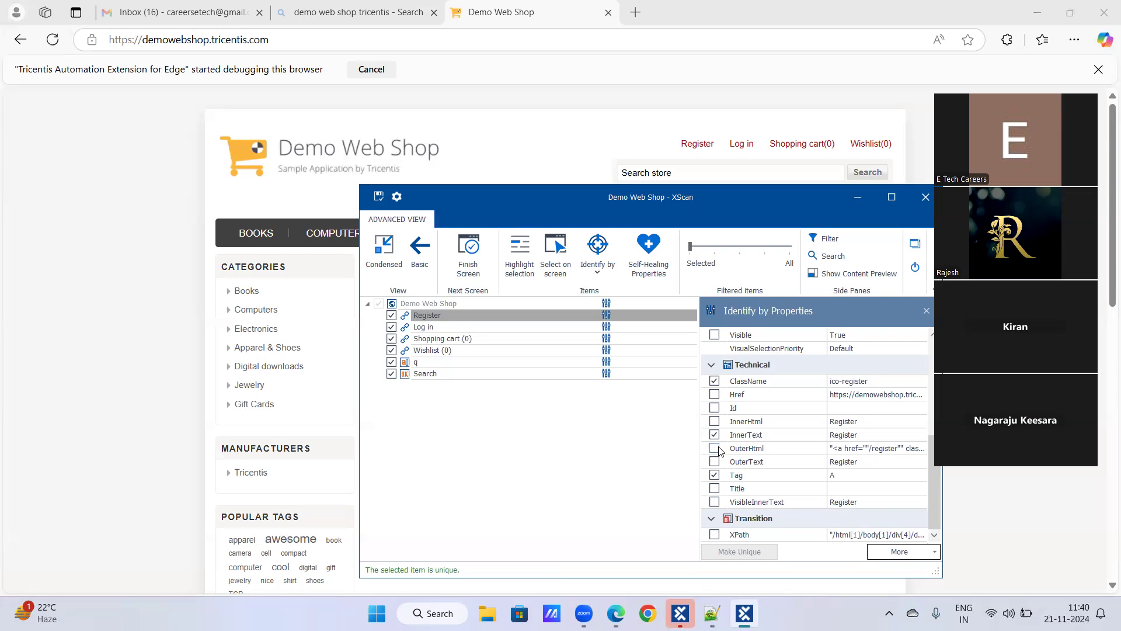
# Remove InnerText from Register's identification, leaving ClassName 'ico-register' and Tag 'A'
pyautogui.click(715, 435)
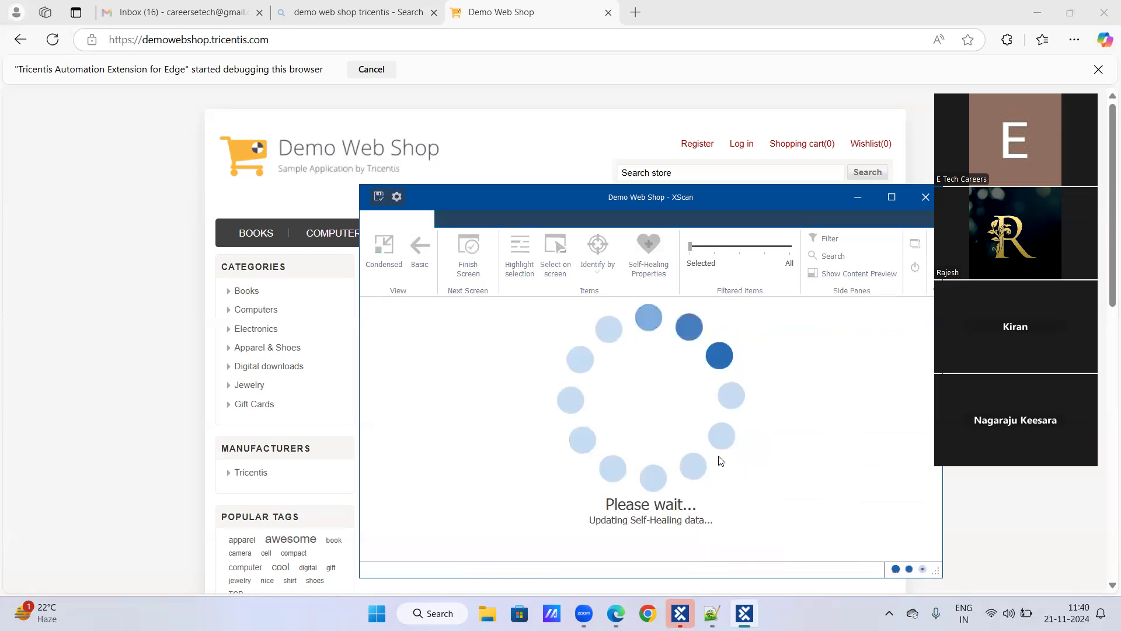
pyautogui.click(713, 382)
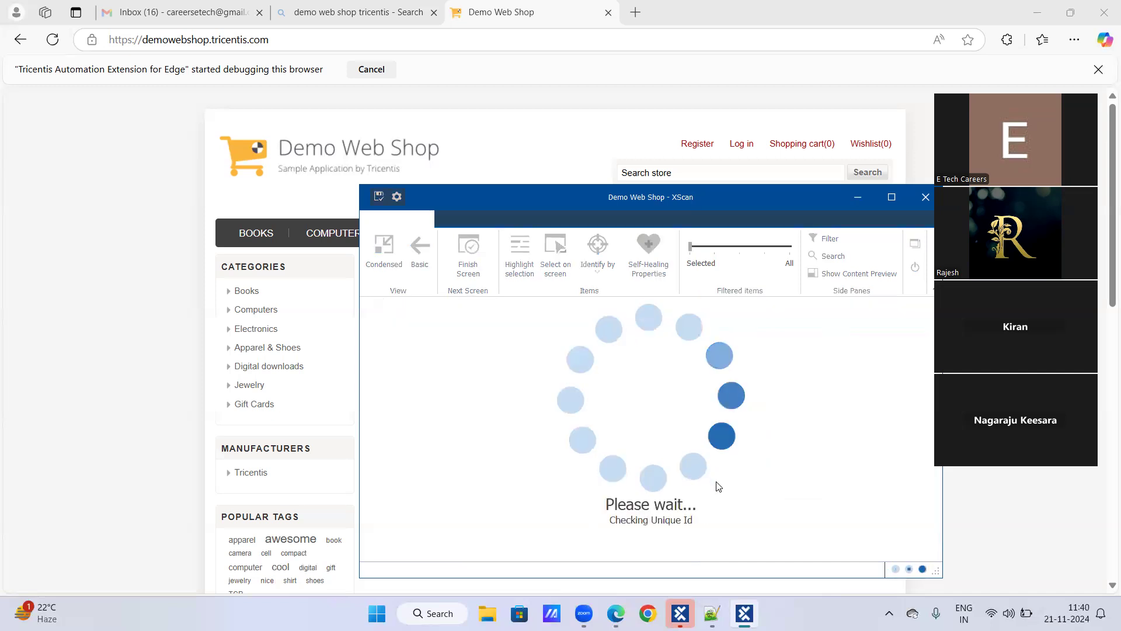
pyautogui.click(716, 475)
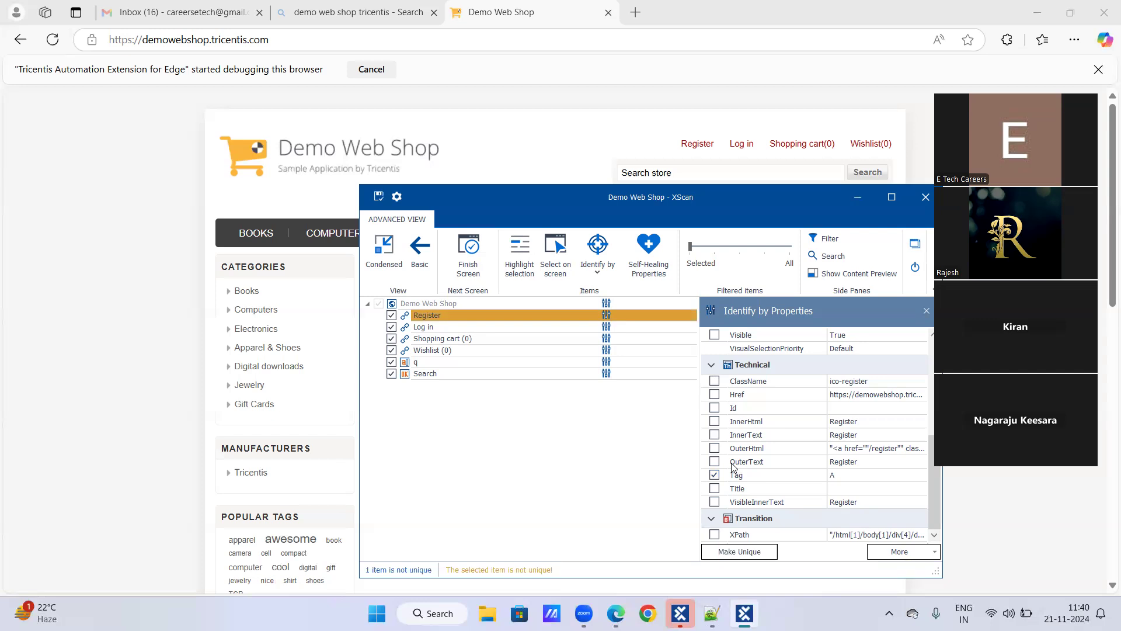
pyautogui.click(713, 382)
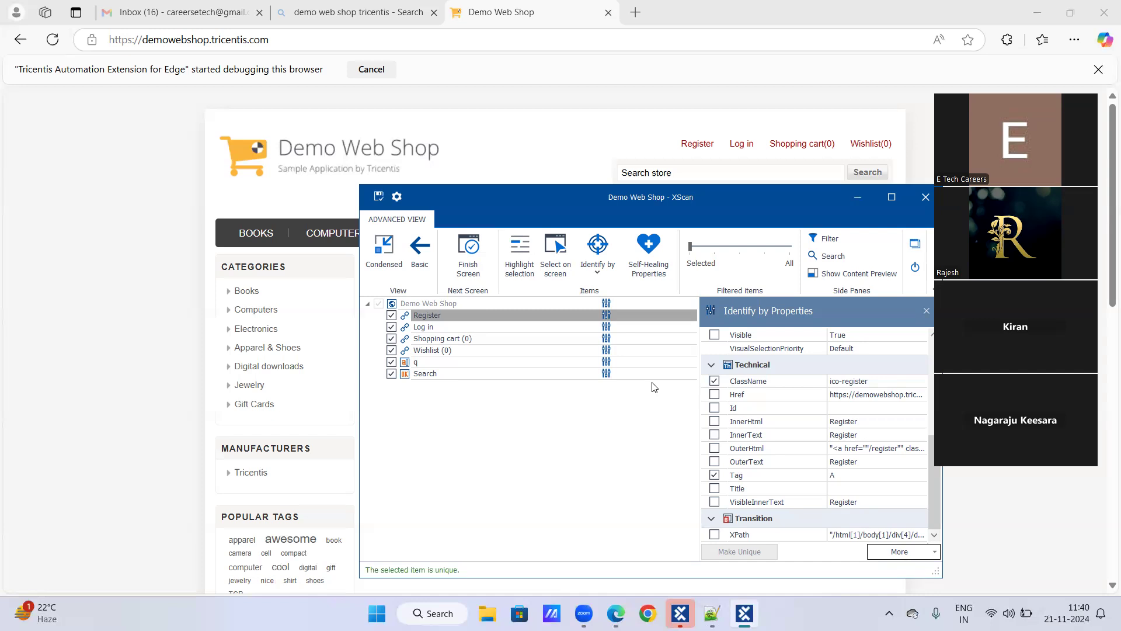
# Identify Register by ClassName, InnerText, OuterText and Tag together, keeping it unique
pyautogui.click(715, 435)
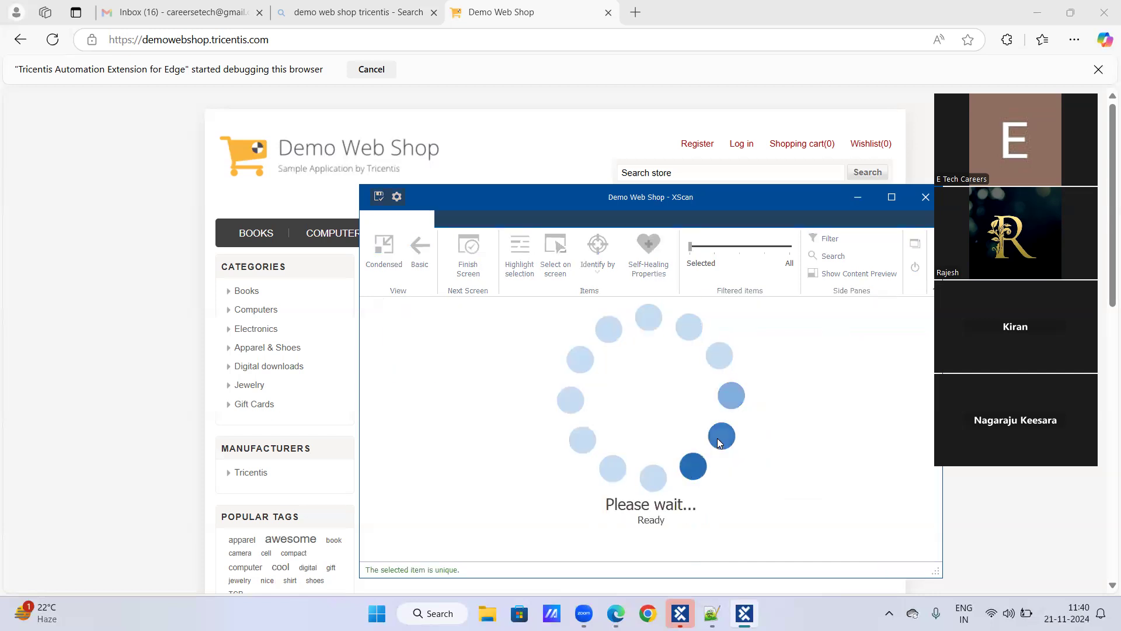
pyautogui.click(716, 436)
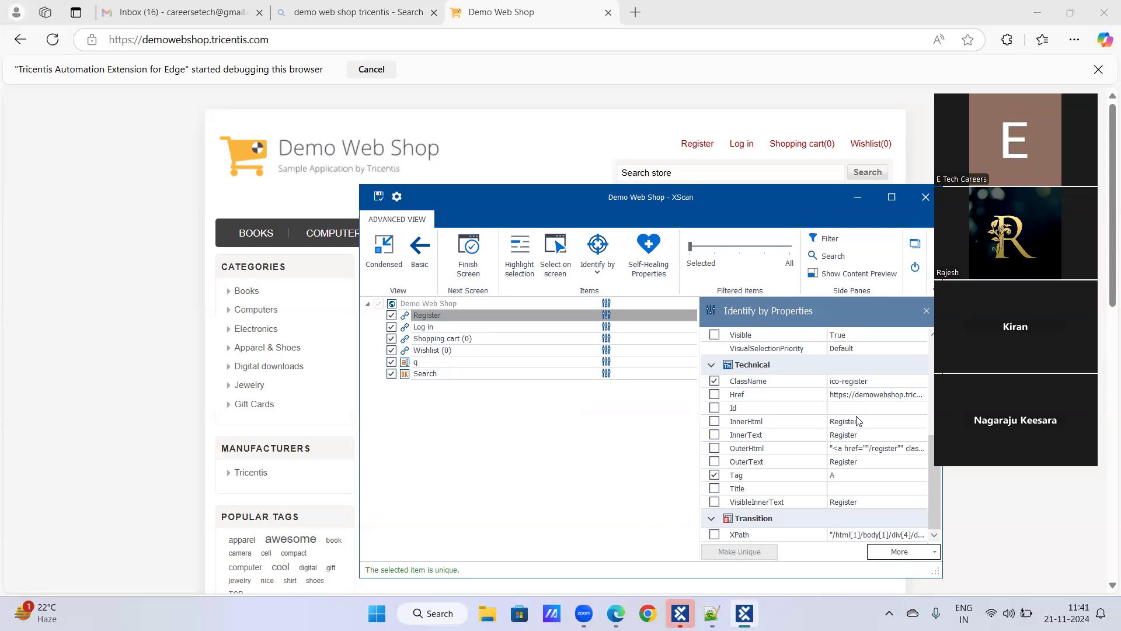
pyautogui.click(716, 382)
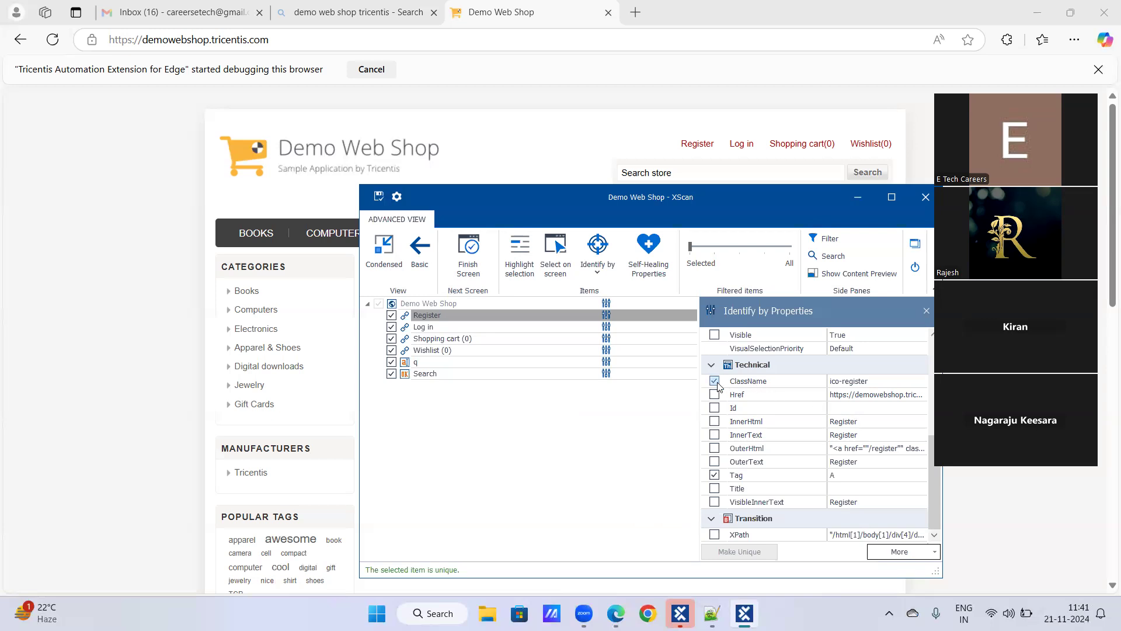
pyautogui.click(713, 475)
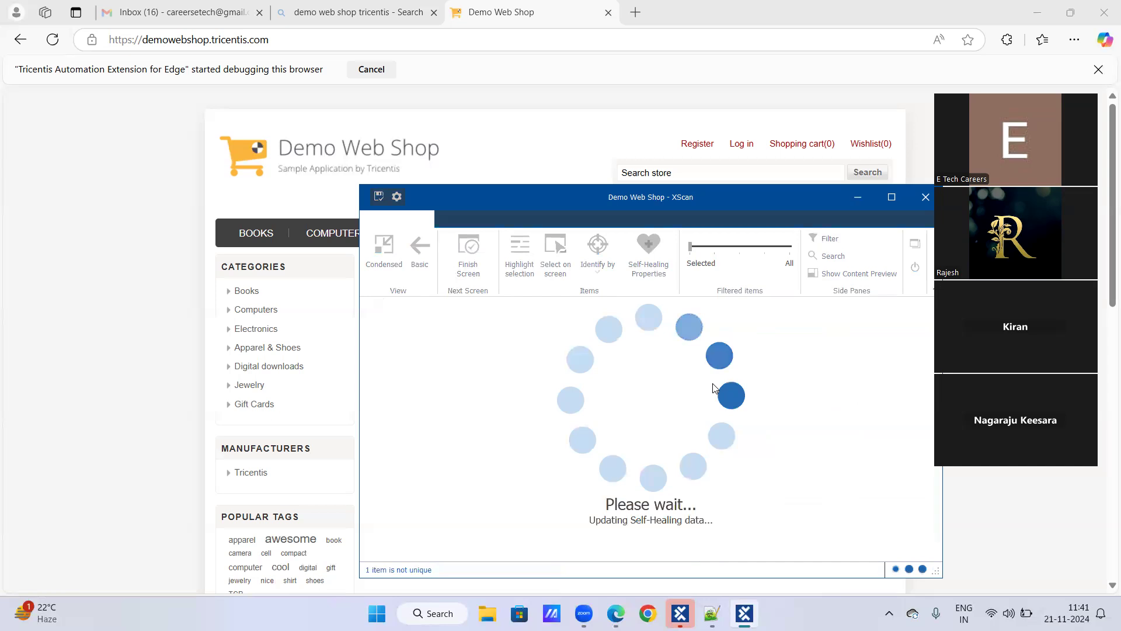
pyautogui.click(714, 381)
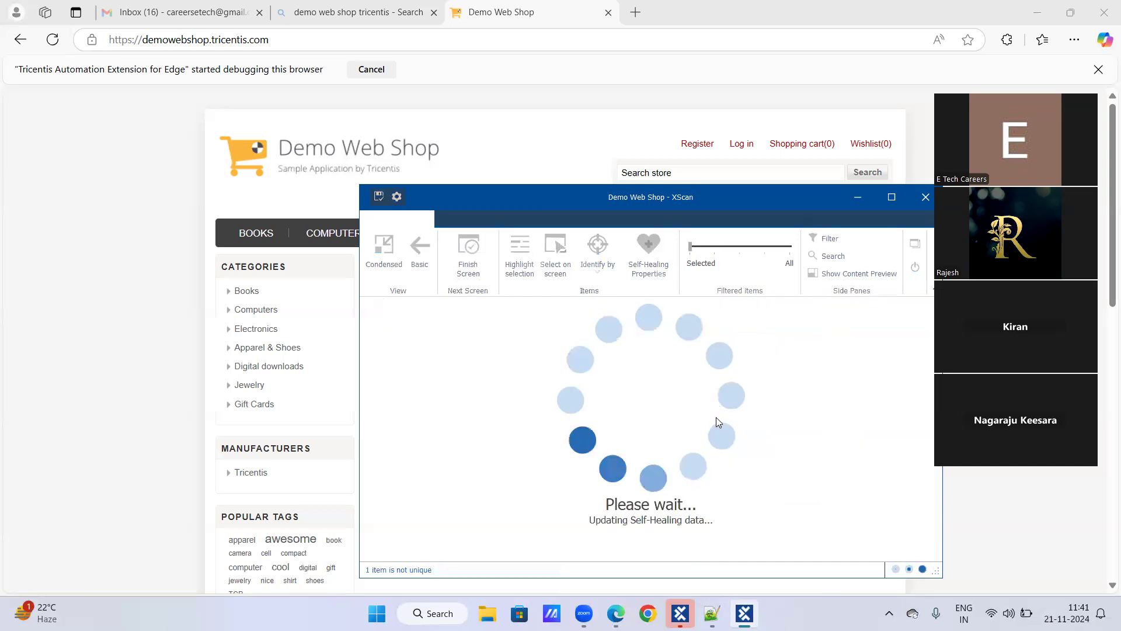
pyautogui.click(715, 434)
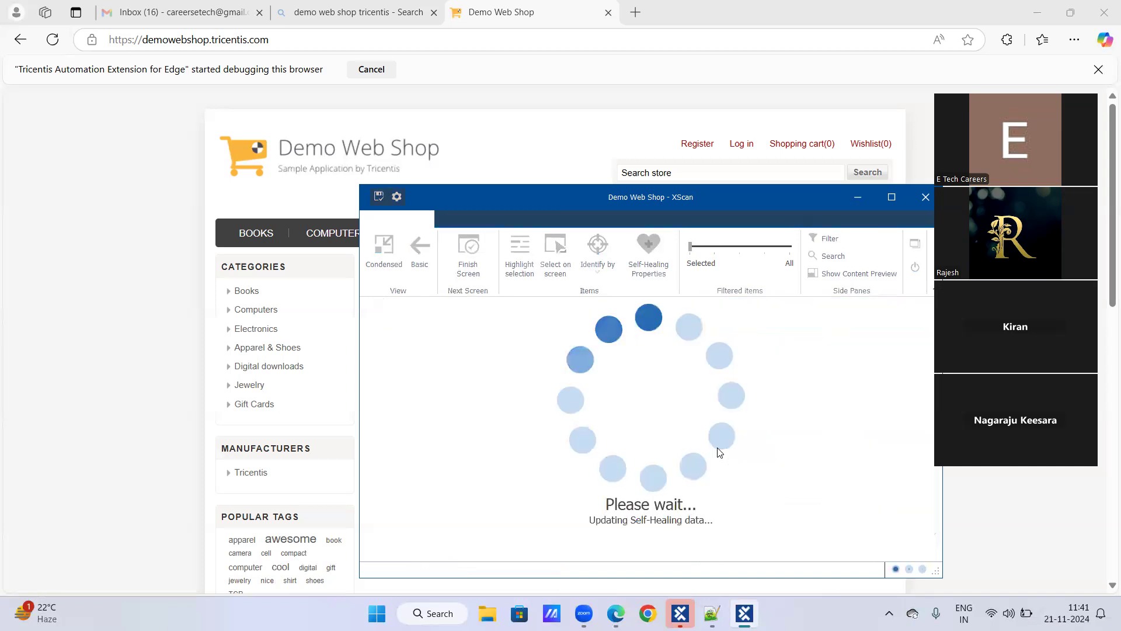
pyautogui.click(715, 450)
pyautogui.click(715, 463)
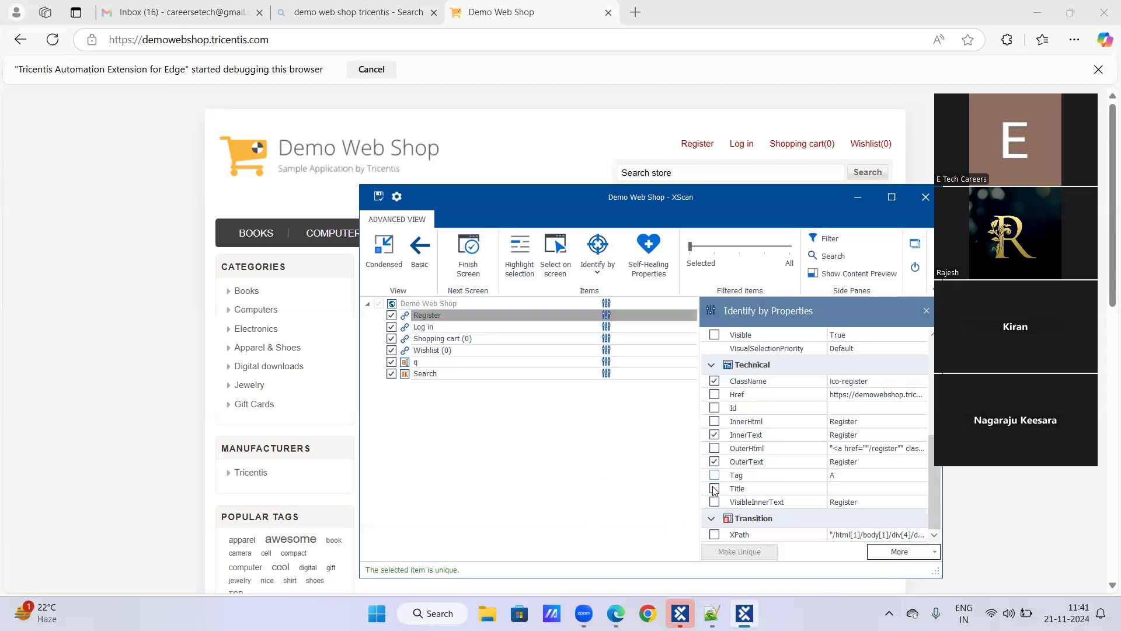
pyautogui.click(714, 475)
# Review the identifying properties of Log in, the q search box, Register and Search
pyautogui.click(433, 327)
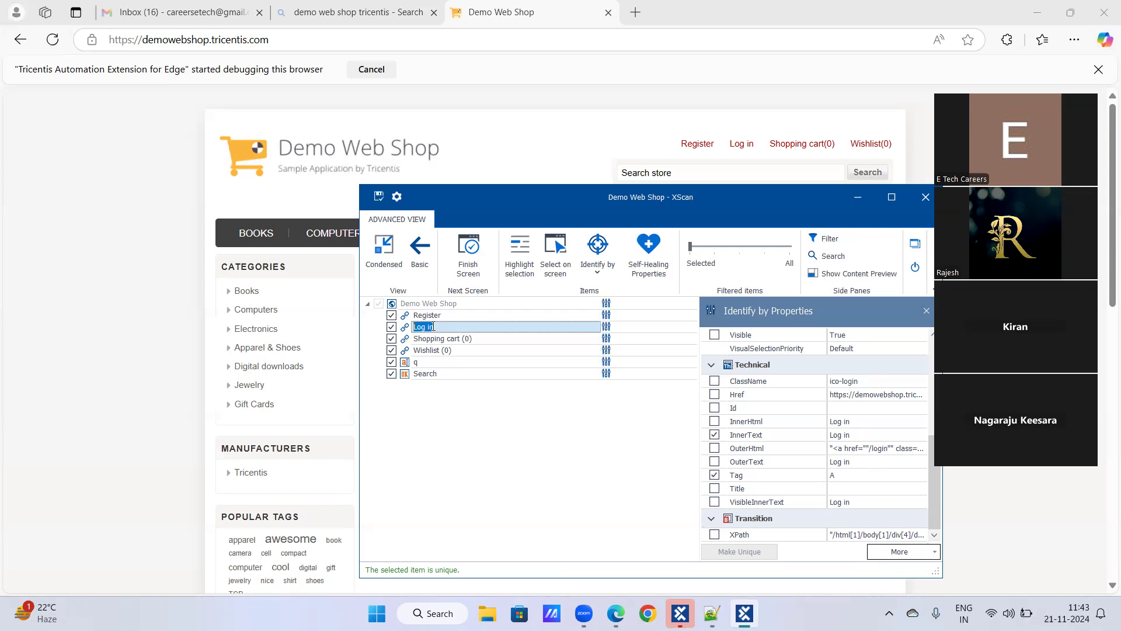
pyautogui.click(429, 361)
pyautogui.scroll(-3, 874, 514)
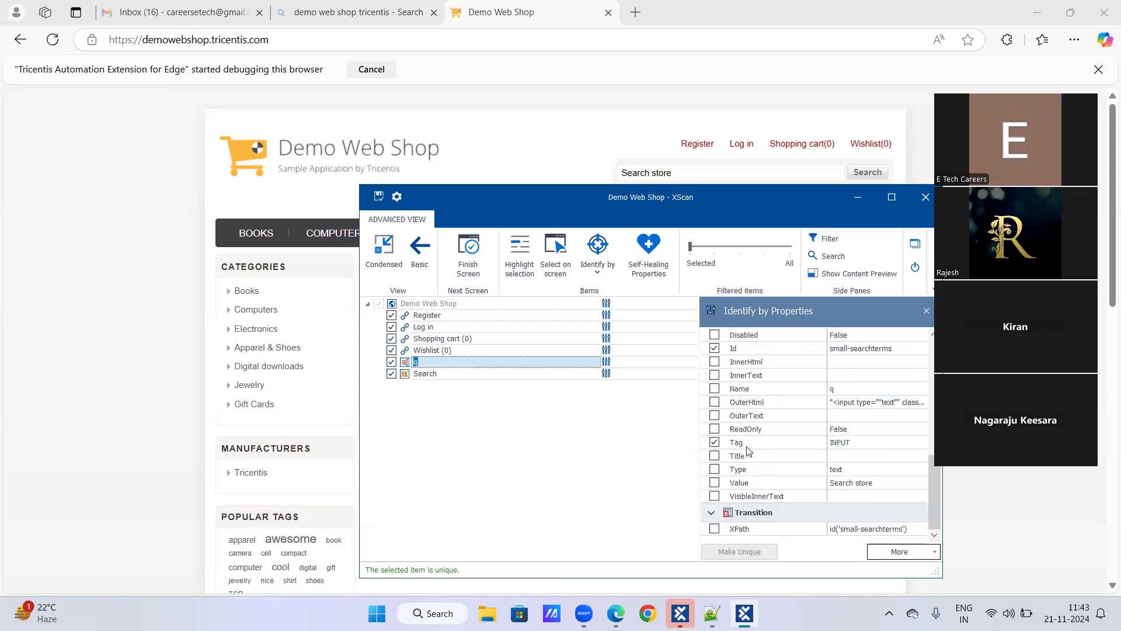
pyautogui.click(430, 316)
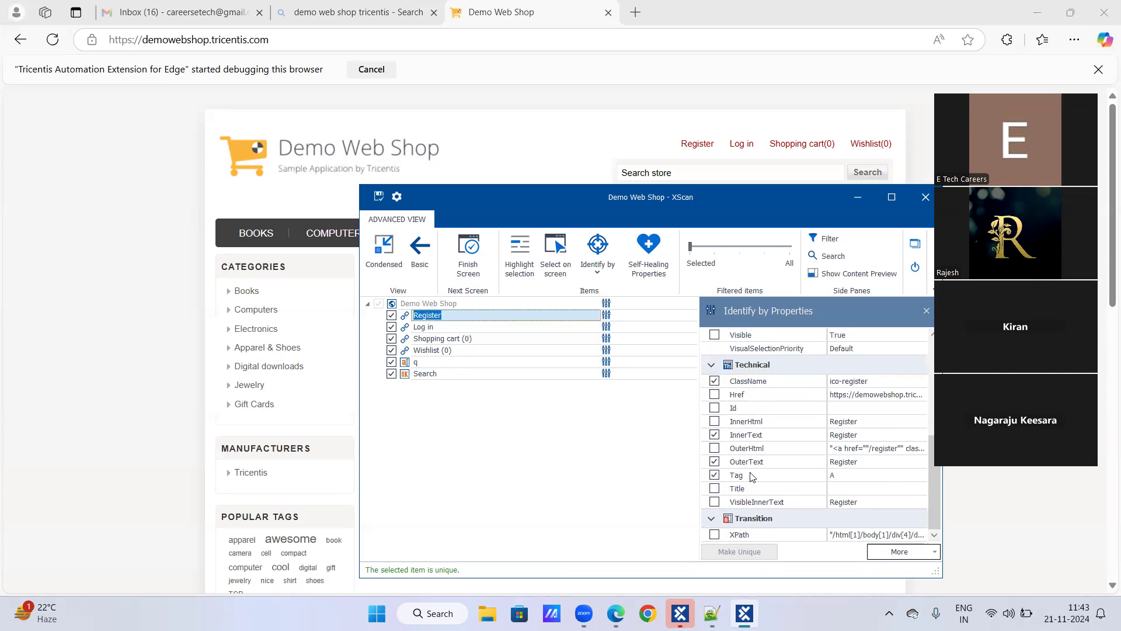
pyautogui.click(429, 361)
pyautogui.scroll(-3, 753, 496)
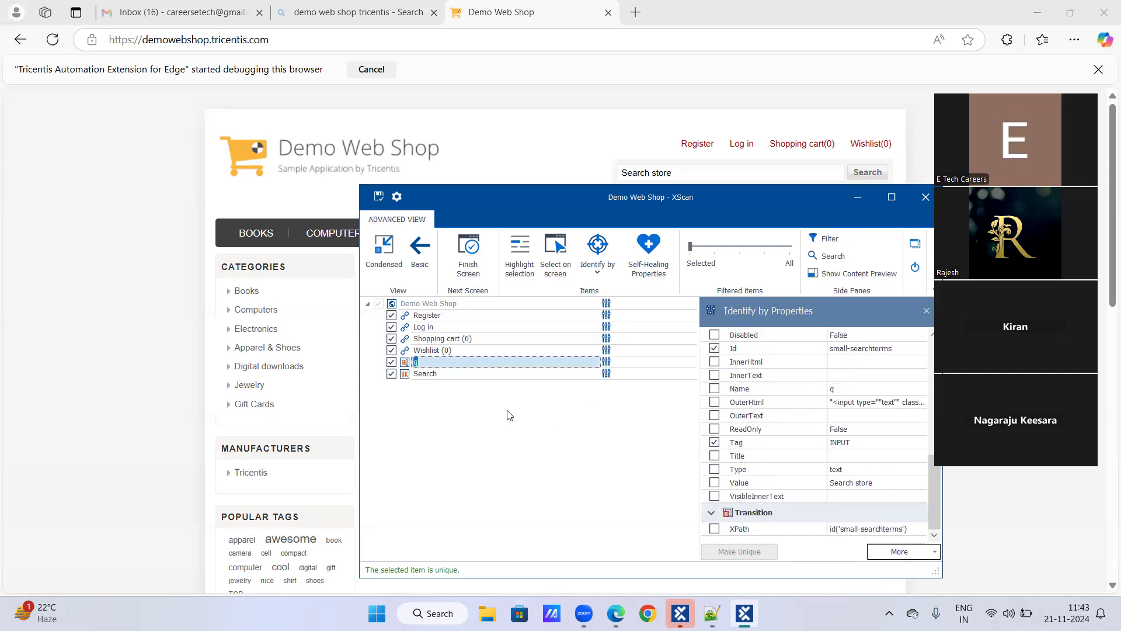
pyautogui.click(443, 375)
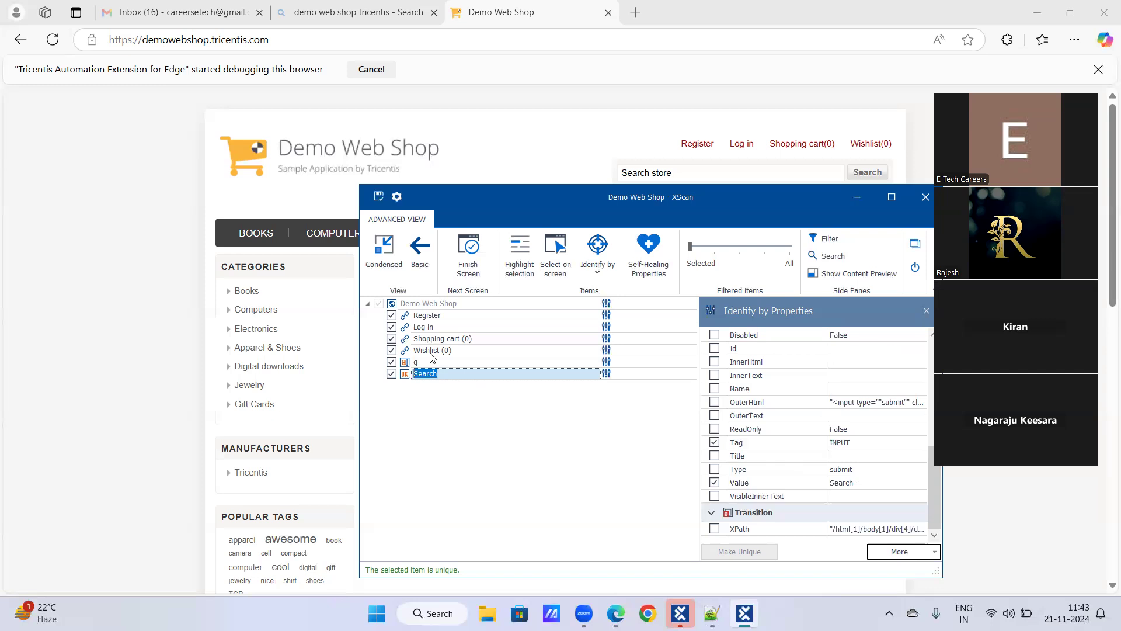
# Recheck the Register, q and Search properties, then return to the Notepad++ notes
pyautogui.click(429, 316)
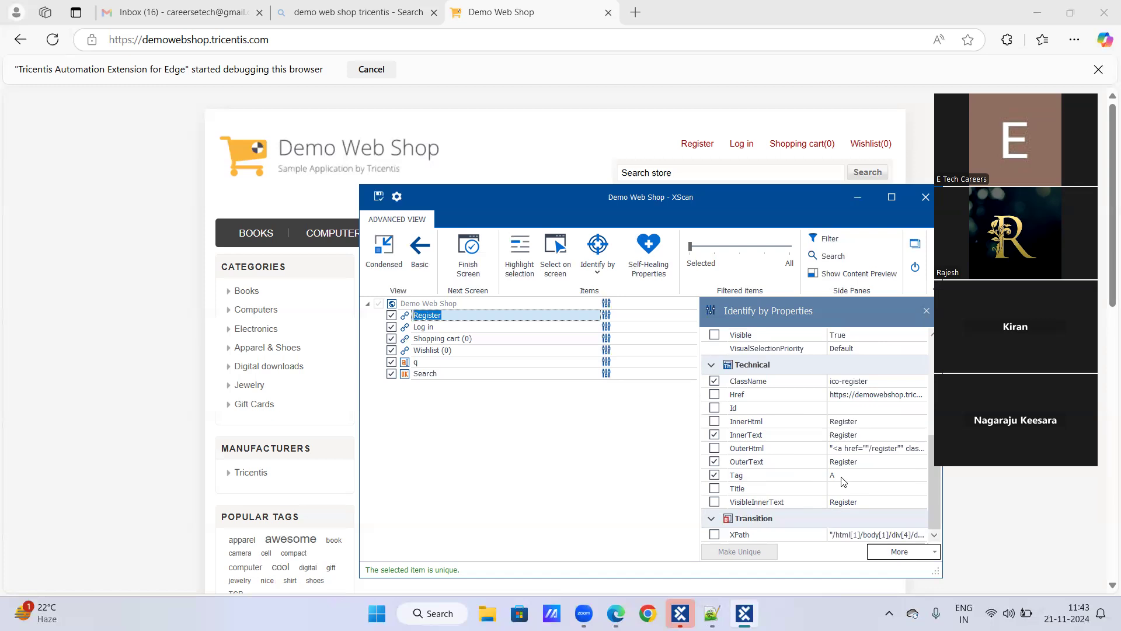
pyautogui.click(416, 363)
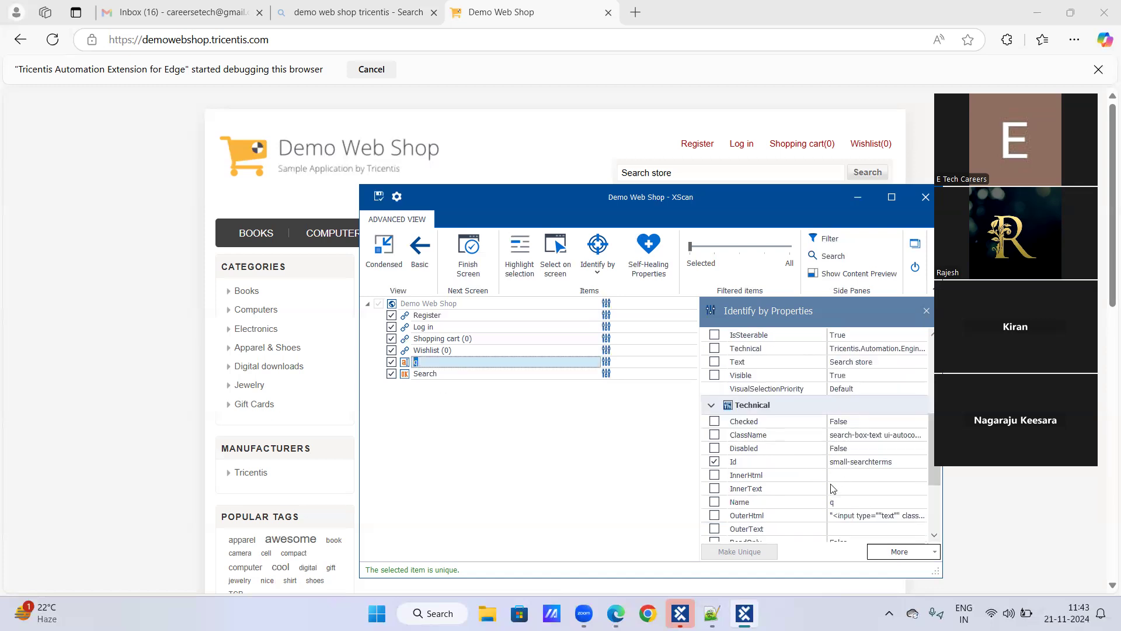
pyautogui.click(435, 374)
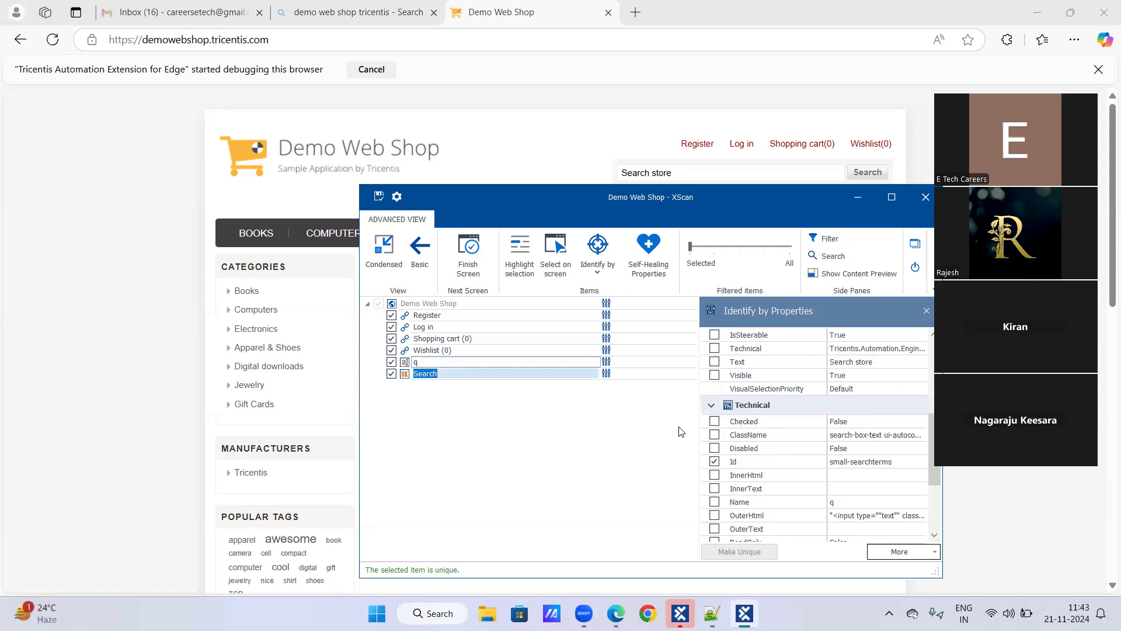
pyautogui.scroll(-3, 788, 467)
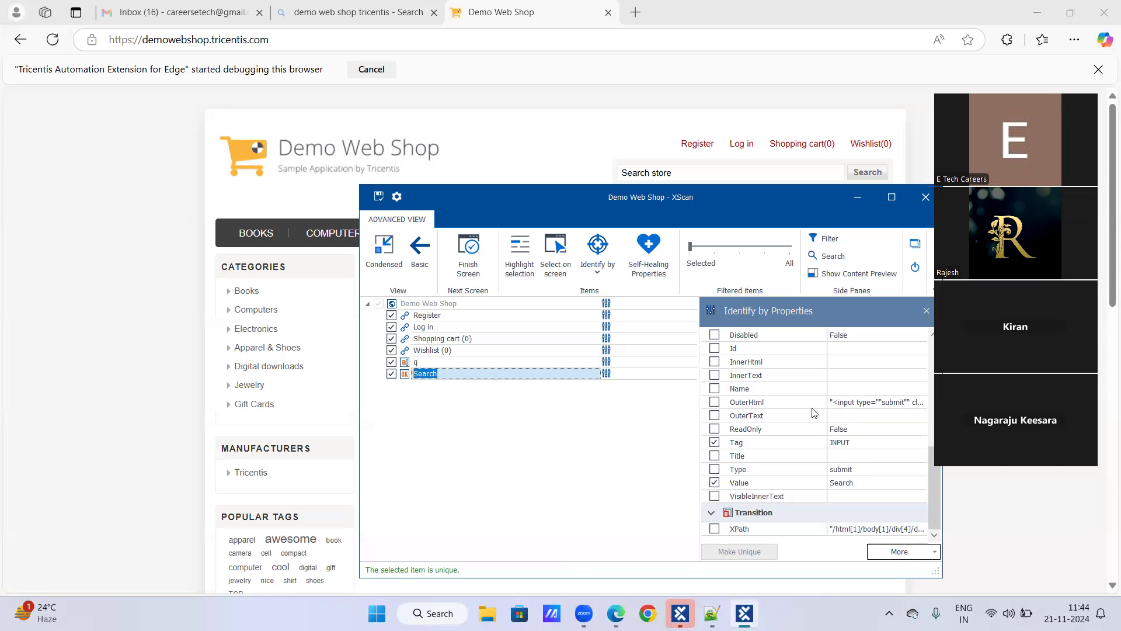
pyautogui.scroll(2, 779, 388)
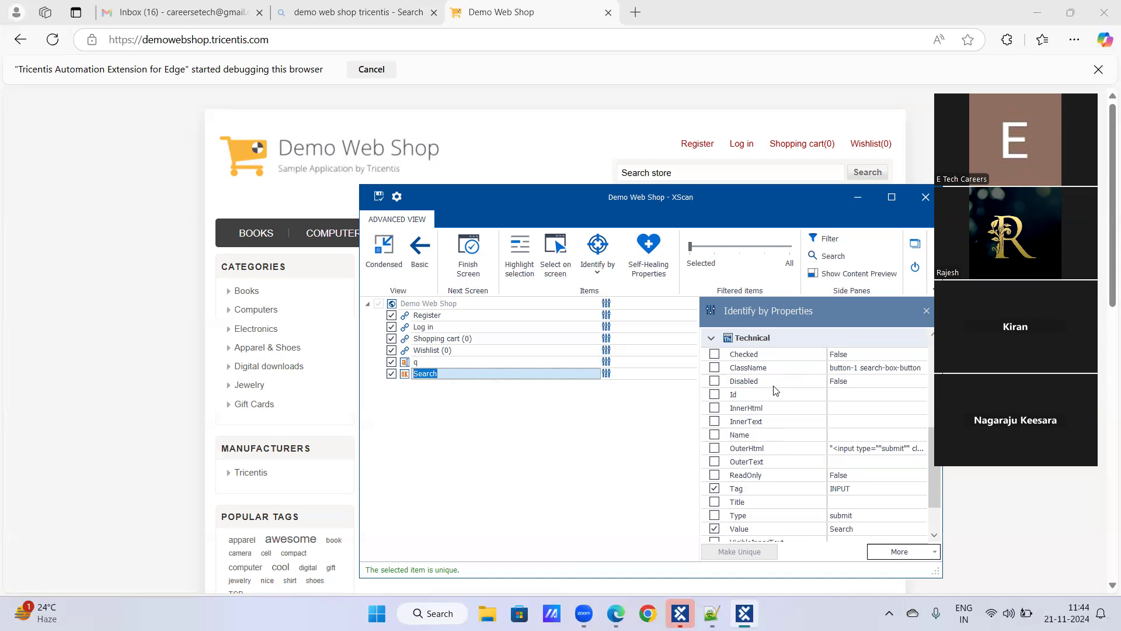
pyautogui.click(427, 316)
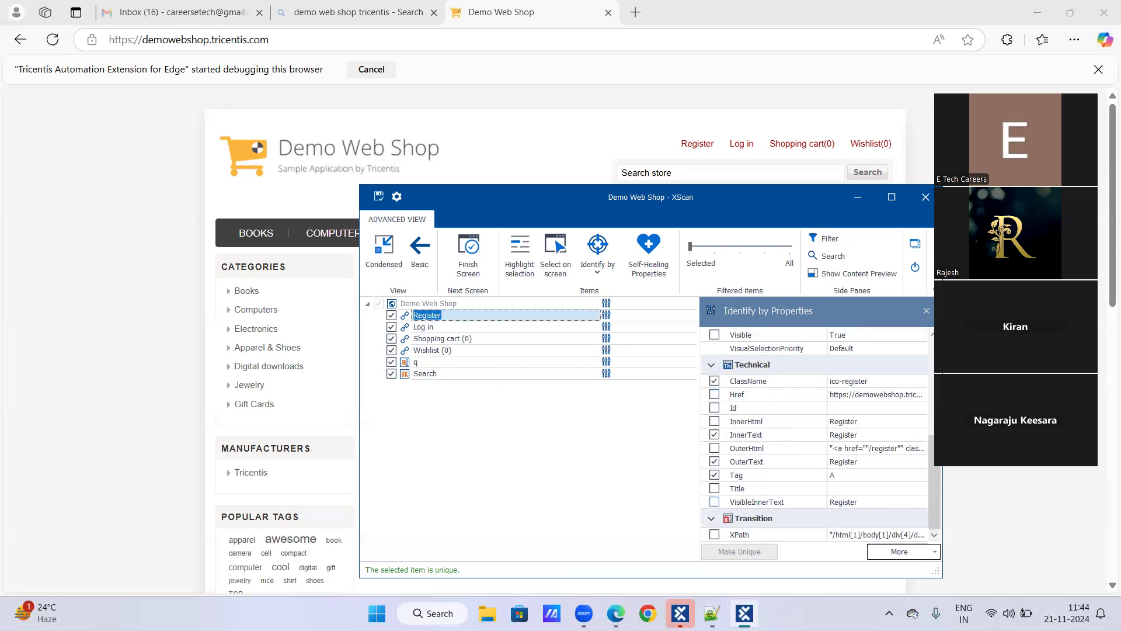
pyautogui.click(711, 613)
# Add a 'BEST PRACTICE:' heading with a dashed underline below Identify by Image
pyautogui.press('Return')
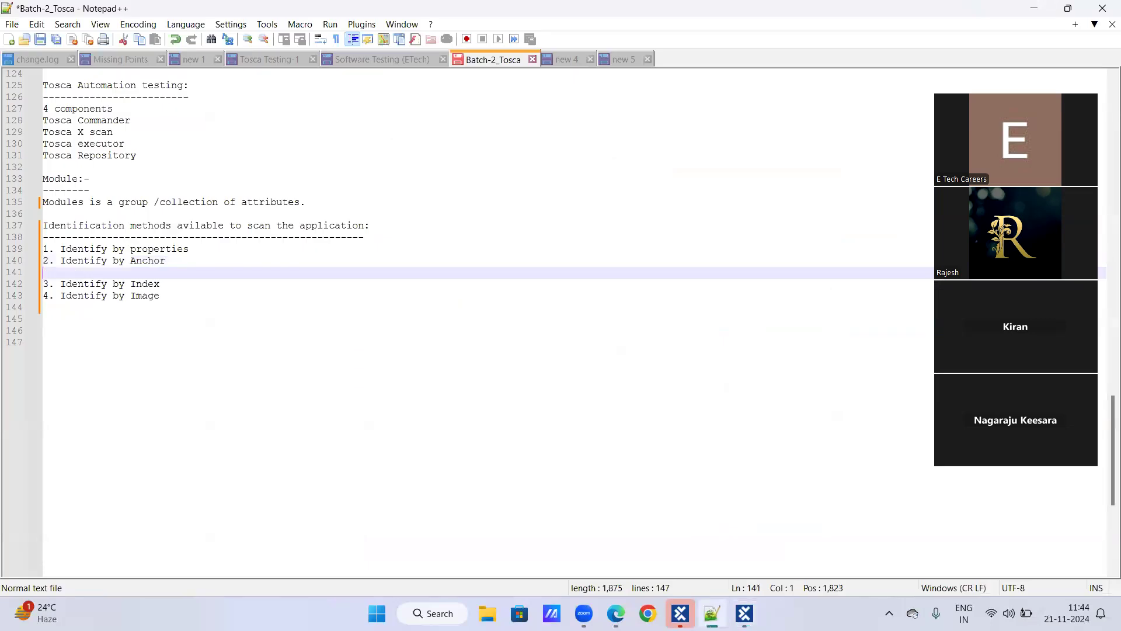
pyautogui.press('BackSpace')
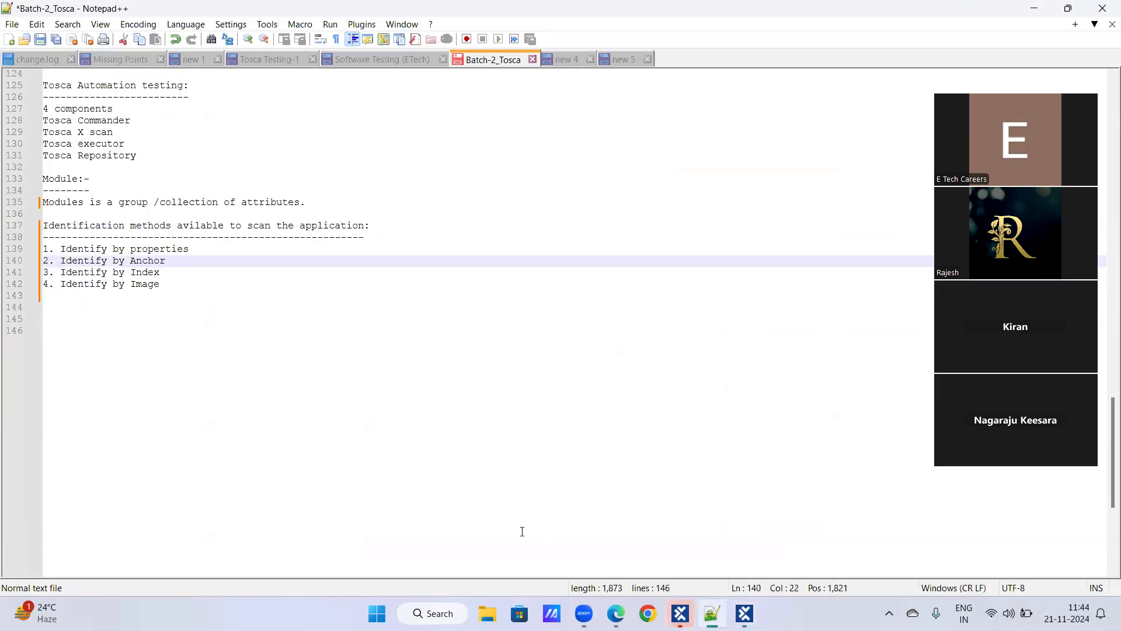
pyautogui.click(175, 284)
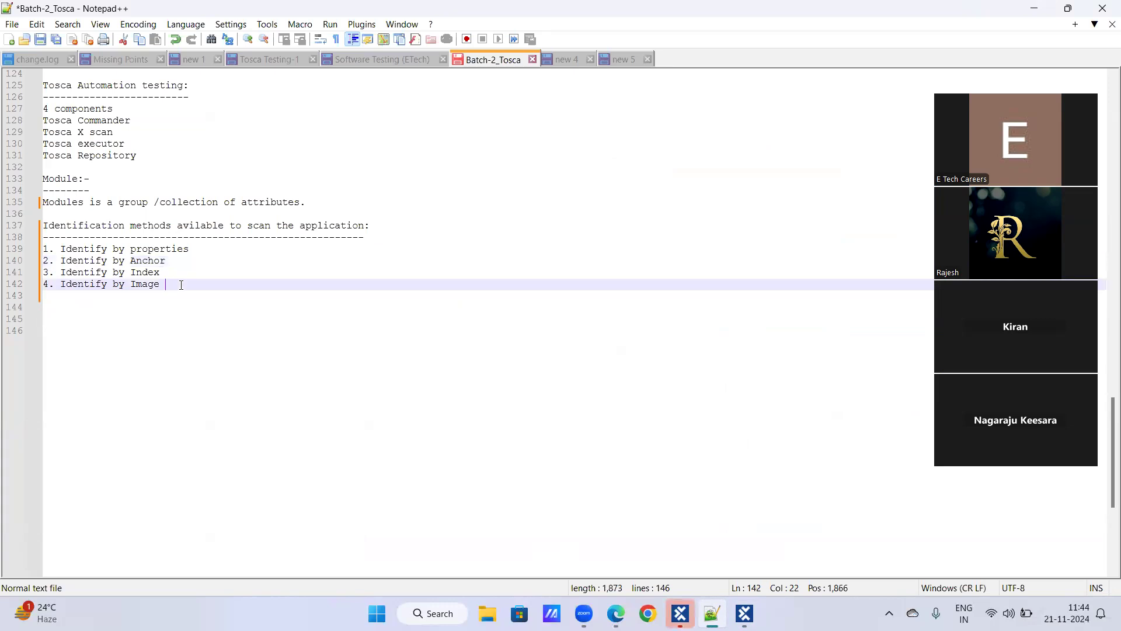
pyautogui.press('Return')
pyautogui.write('BEst')
pyautogui.press('BackSpace')
pyautogui.press('BackSpace')
pyautogui.press('BackSpace')
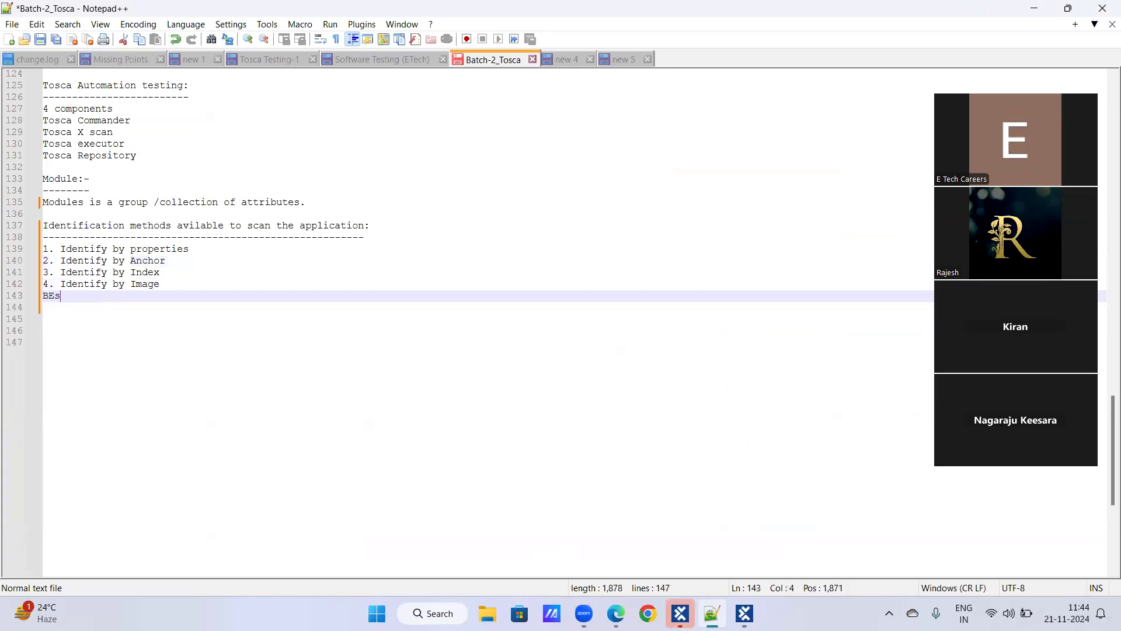
pyautogui.write('ES+')
pyautogui.press('BackSpace')
pyautogui.write('T PRACTICE:')
pyautogui.press('Return')
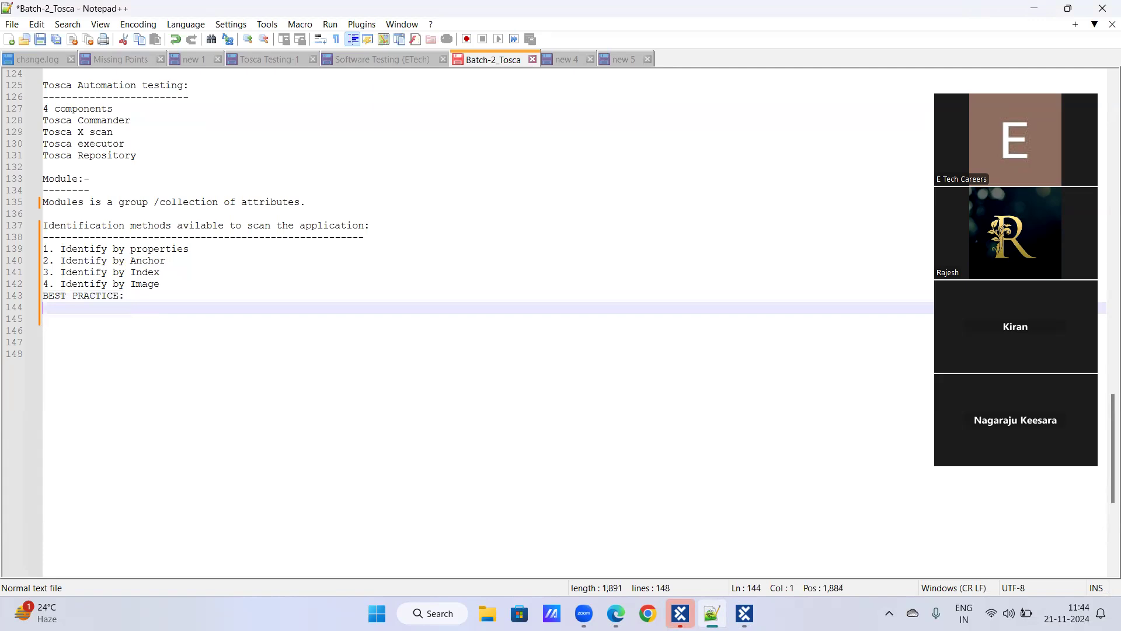
pyautogui.write('--------------')
pyautogui.press('Return')
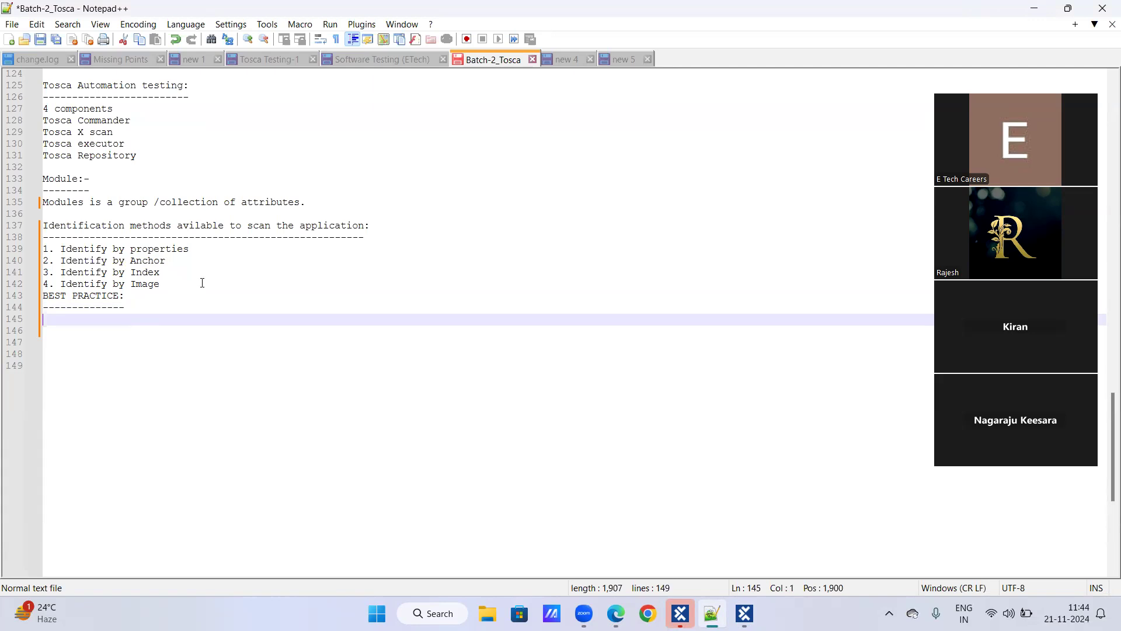
# List Class name, Id, Title and Name on separate lines under the dashes
pyautogui.write('Class:')
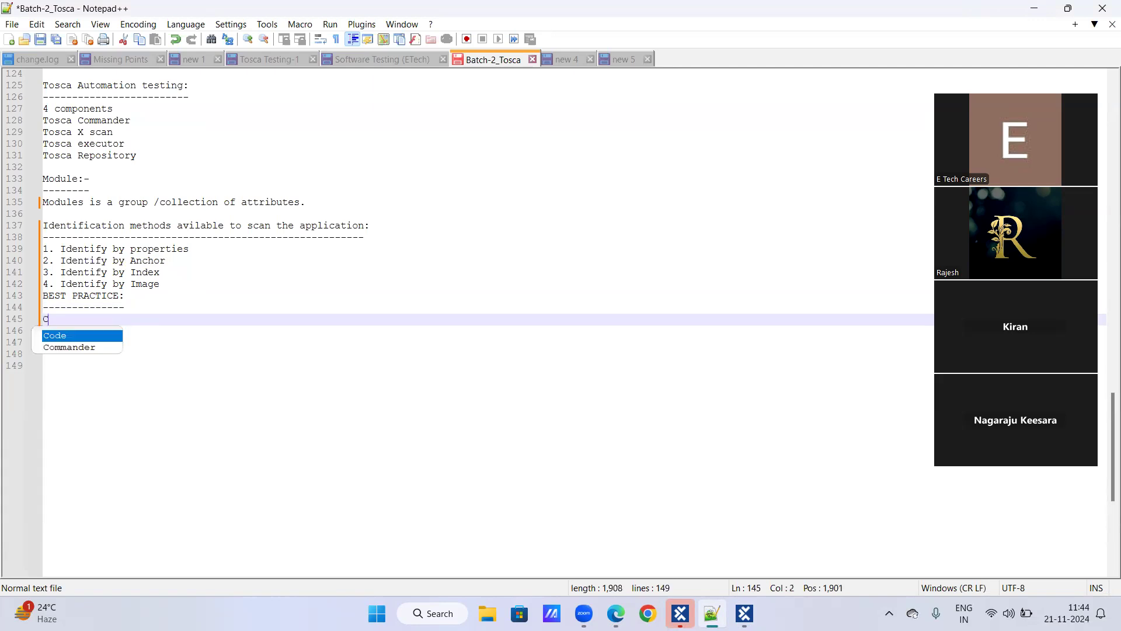
pyautogui.press('BackSpace')
pyautogui.write('name')
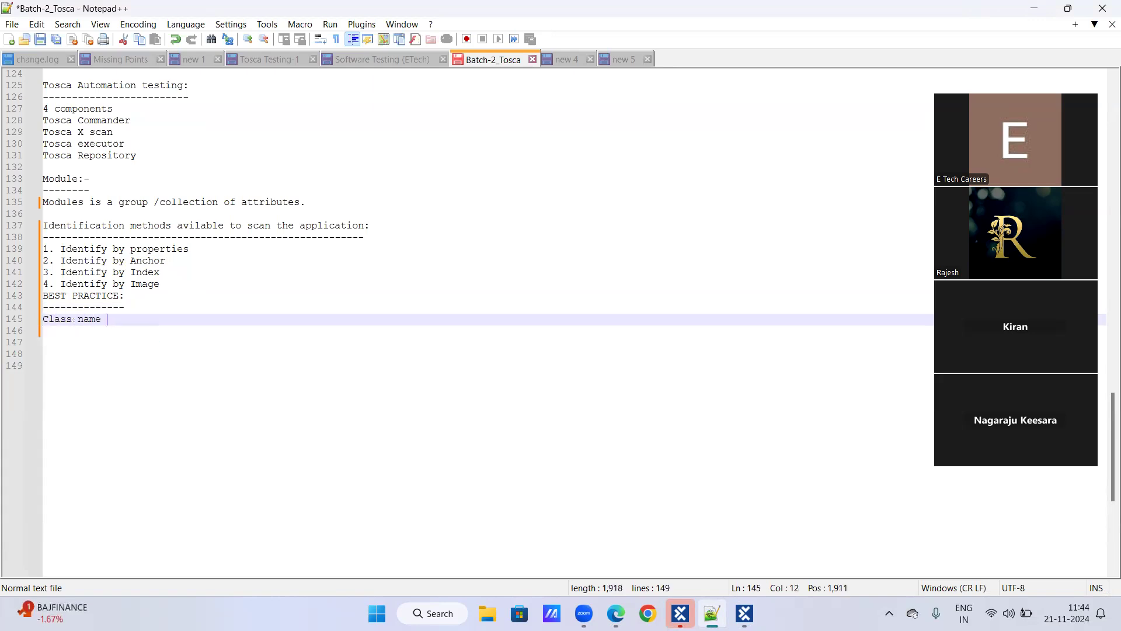
pyautogui.press('Return')
pyautogui.write('Id')
pyautogui.press('Return')
pyautogui.write('Title')
pyautogui.press('Return')
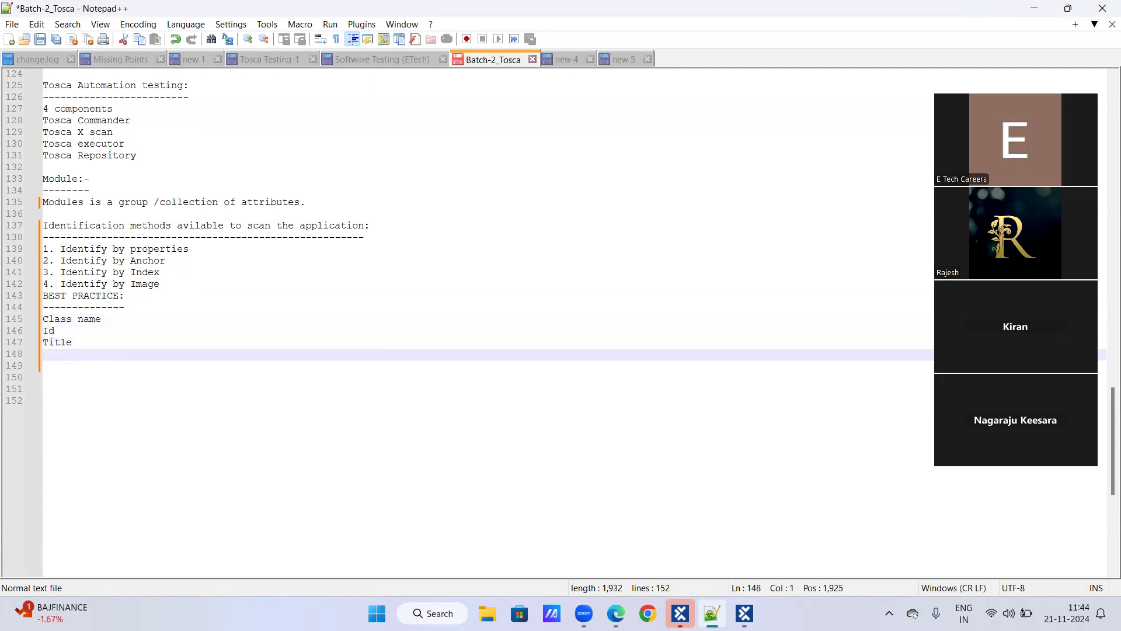
pyautogui.write("Name'")
pyautogui.press('BackSpace')
pyautogui.press('Return')
# Add an Inner text line, correcting the misspellings along the way
pyautogui.write('Inmner')
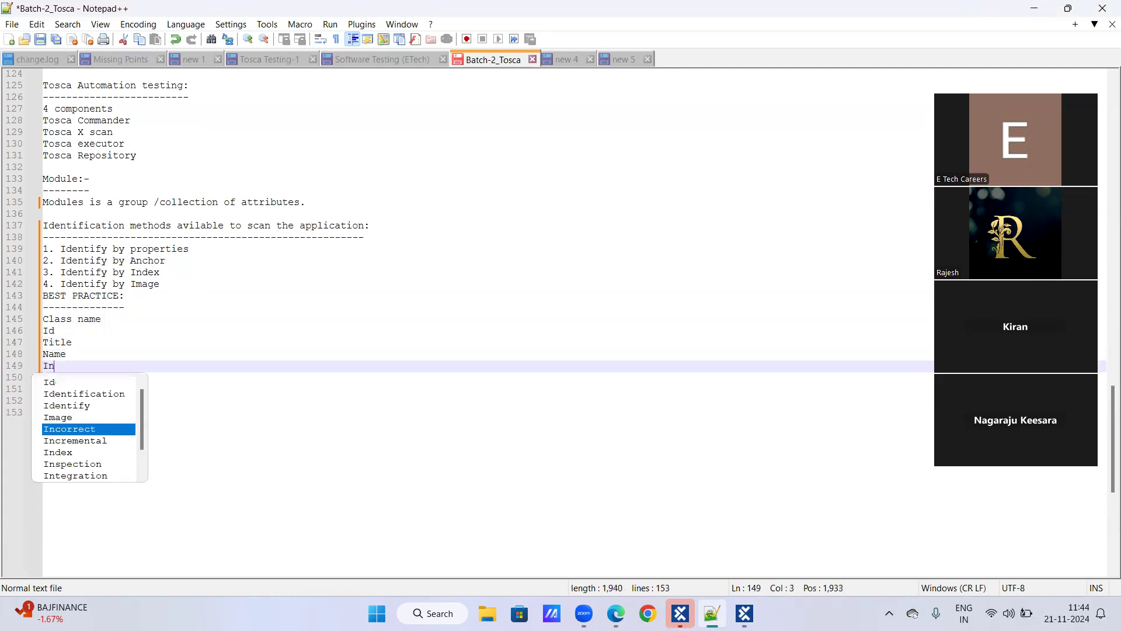
pyautogui.press('BackSpace')
pyautogui.press('BackSpace')
pyautogui.press('BackSpace')
pyautogui.press('BackSpace')
pyautogui.write('n')
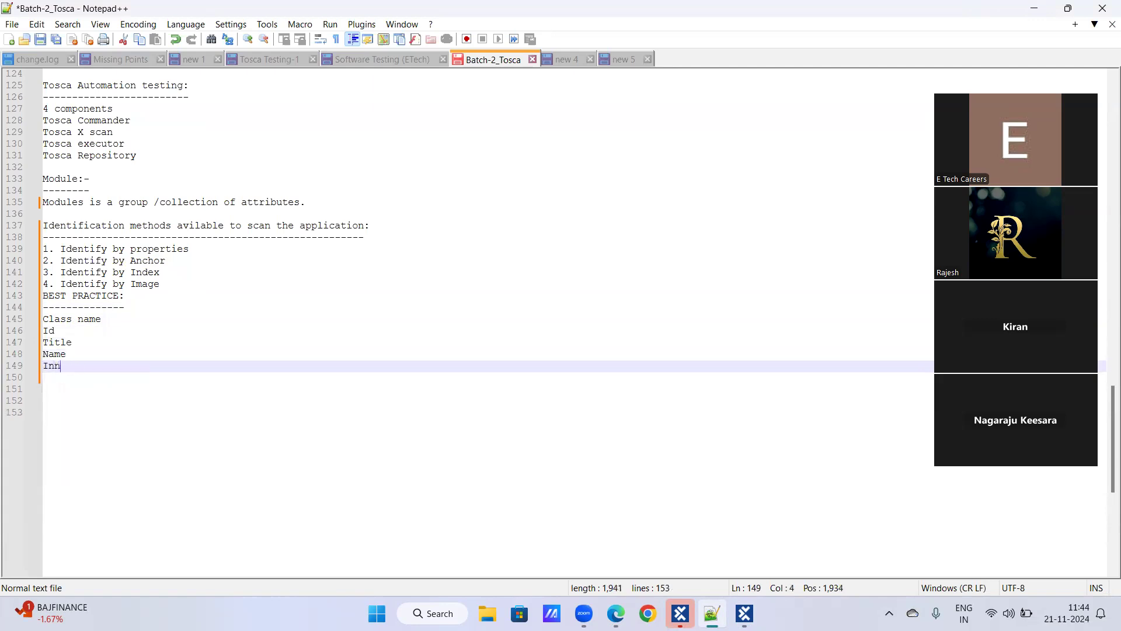
pyautogui.write('er texgt')
pyautogui.press('Return')
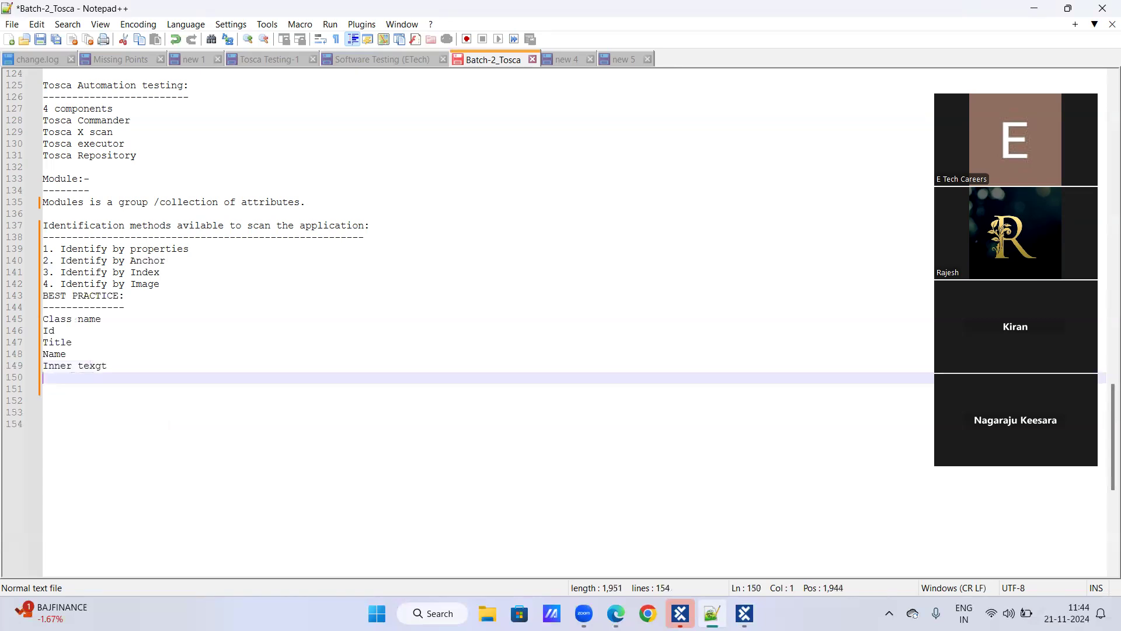
pyautogui.press('BackSpace')
pyautogui.press('BackSpace')
pyautogui.press('BackSpace')
pyautogui.write('t')
pyautogui.press('Return')
pyautogui.write('dg')
pyautogui.press('BackSpace')
pyautogui.press('BackSpace')
pyautogui.press('BackSpace')
pyautogui.press('Return')
# Add Outer text on the next line and trim the previous line back to 'Inner text'
pyautogui.write('Outer text')
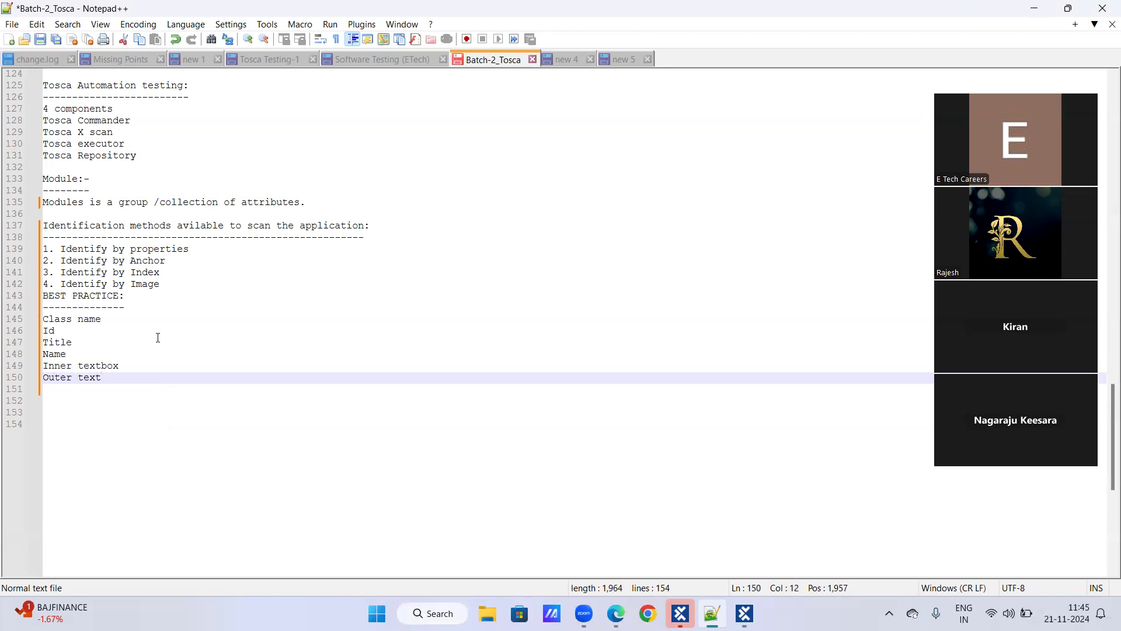
pyautogui.click(131, 368)
pyautogui.press('BackSpace')
pyautogui.press('BackSpace')
pyautogui.press('BackSpace')
pyautogui.press('Return')
pyautogui.press('BackSpace')
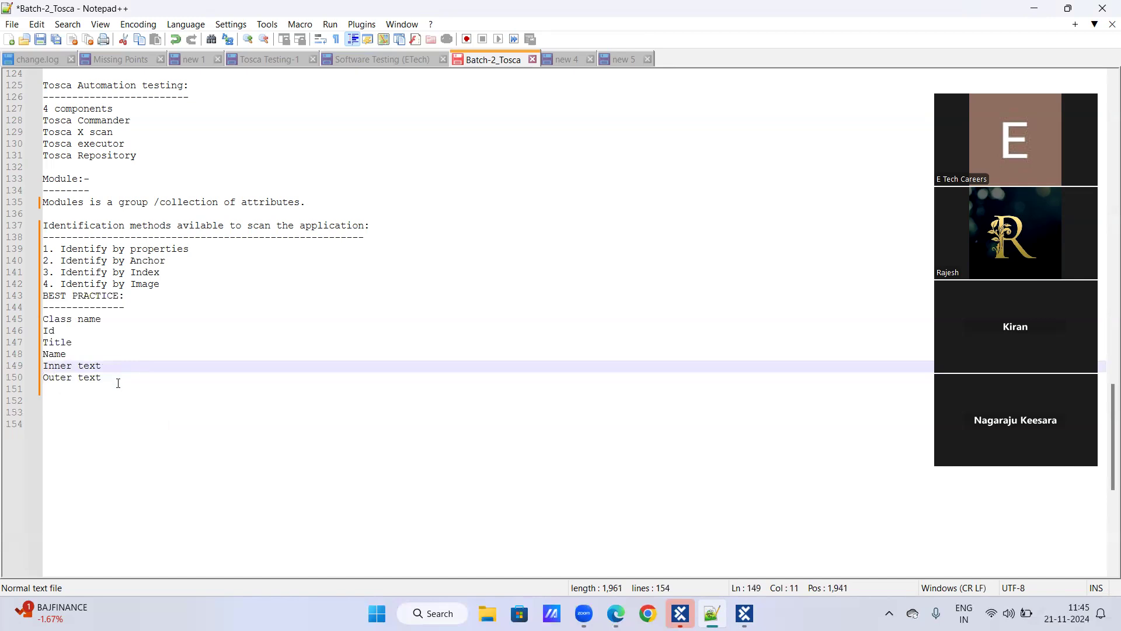
pyautogui.click(118, 383)
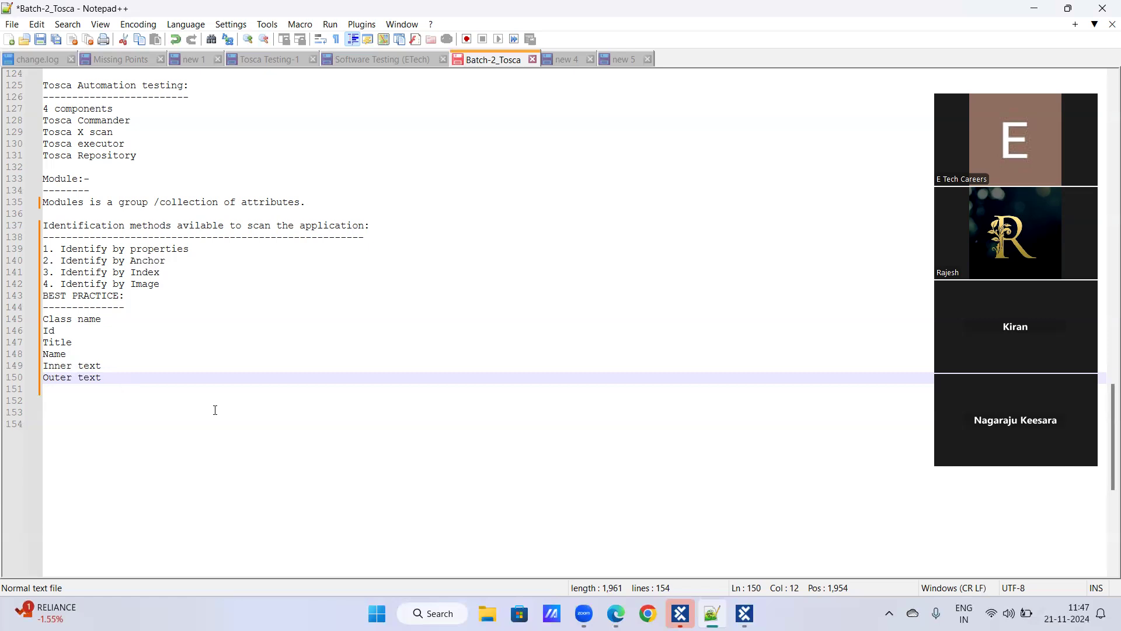
# Save the Demo Web Shop module in XScan, close the scan window and return to Tosca Commander
pyautogui.click(745, 613)
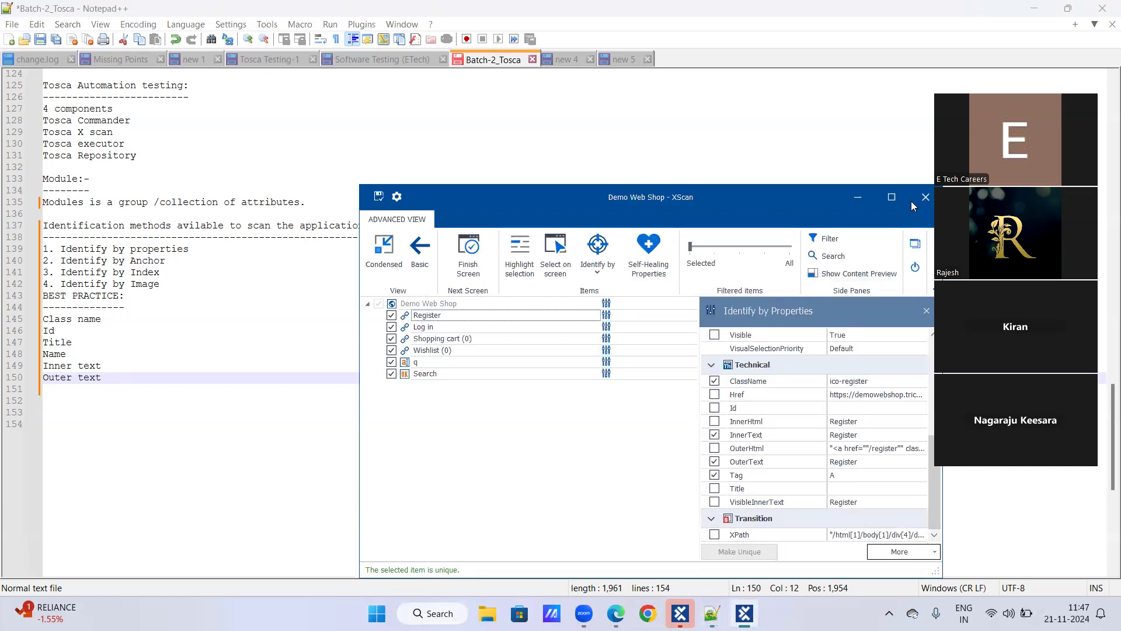
pyautogui.click(893, 199)
pyautogui.click(18, 17)
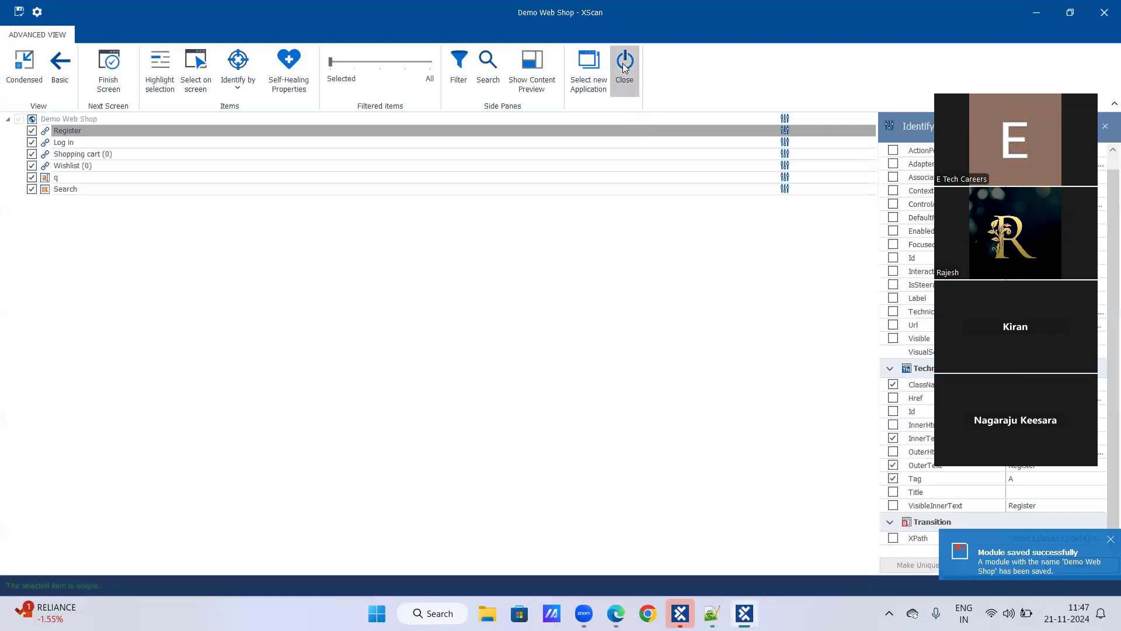
pyautogui.click(624, 62)
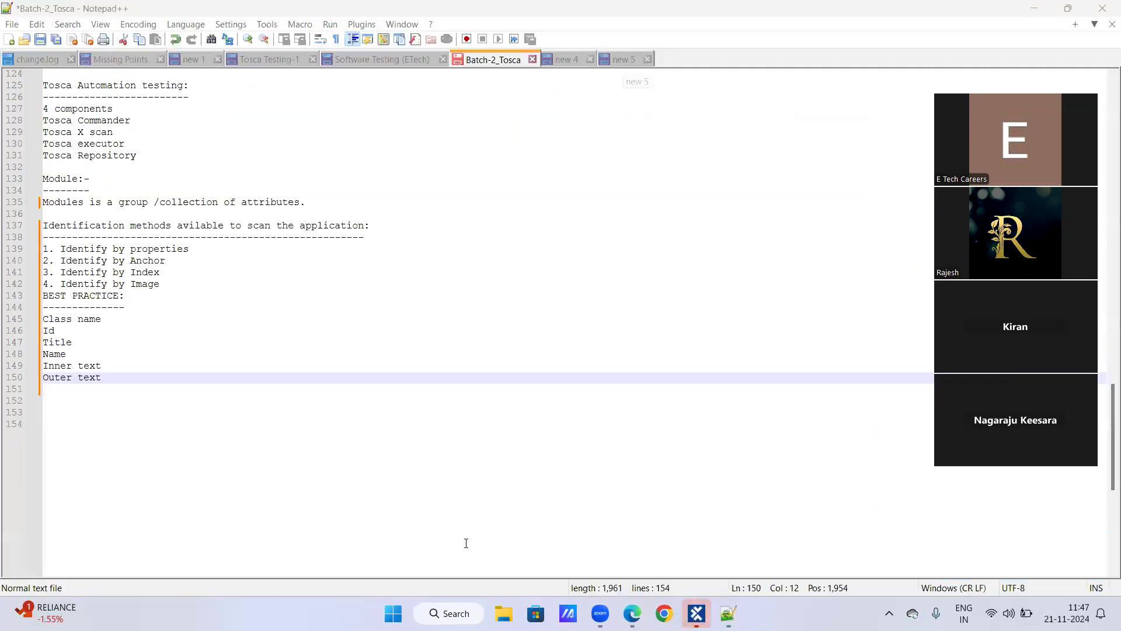
pyautogui.click(697, 613)
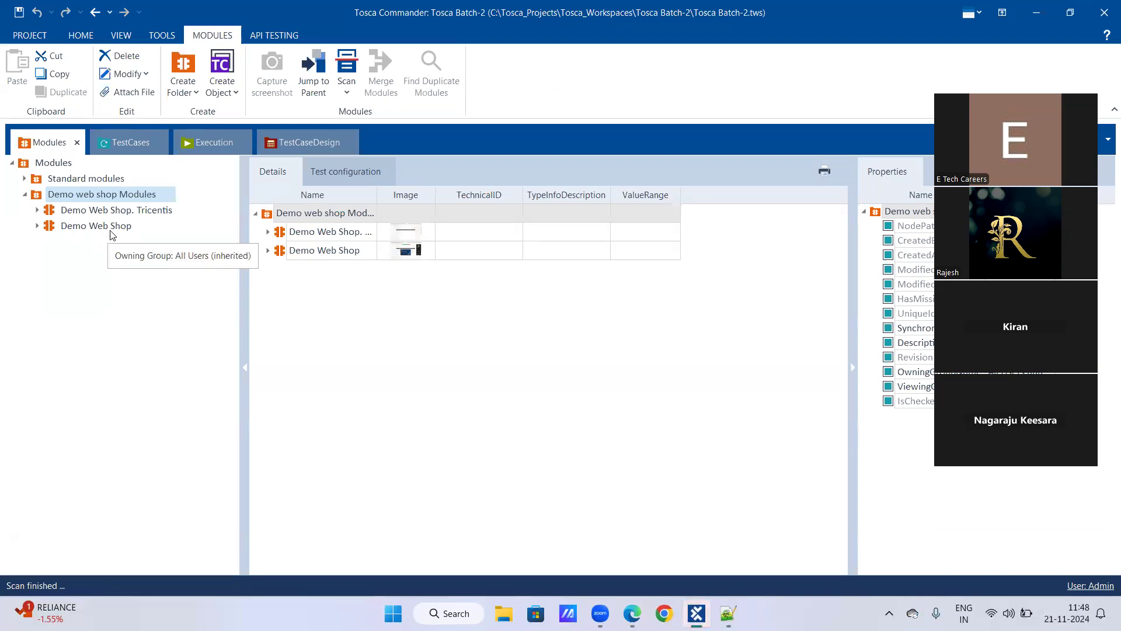
# Expand both Demo Web Shop modules in the Modules tree
pyautogui.click(38, 226)
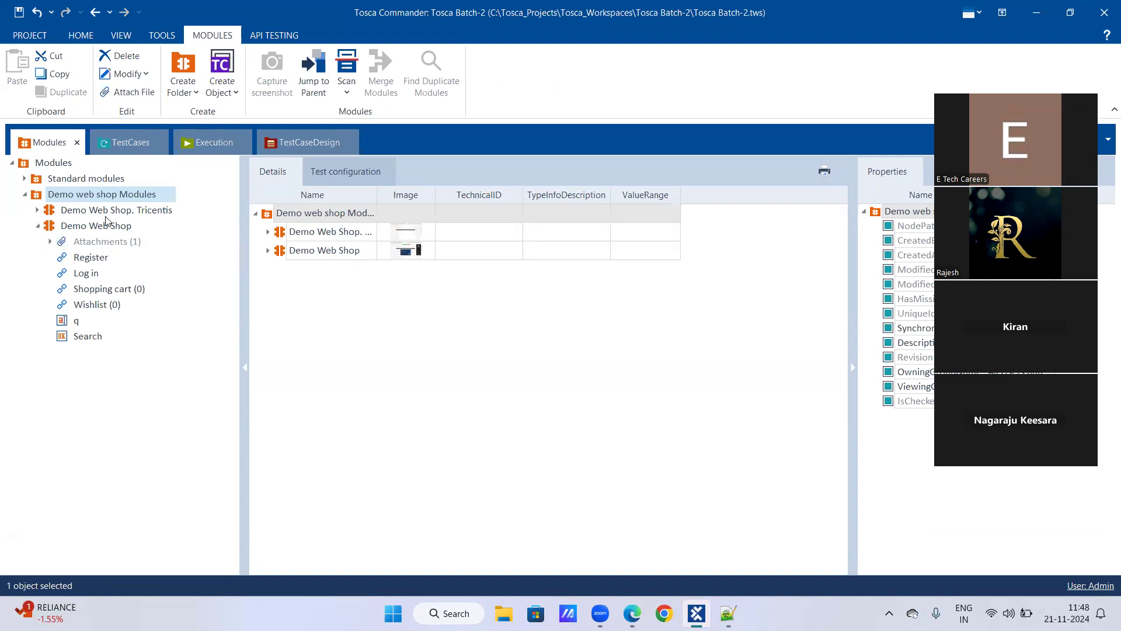
pyautogui.click(35, 212)
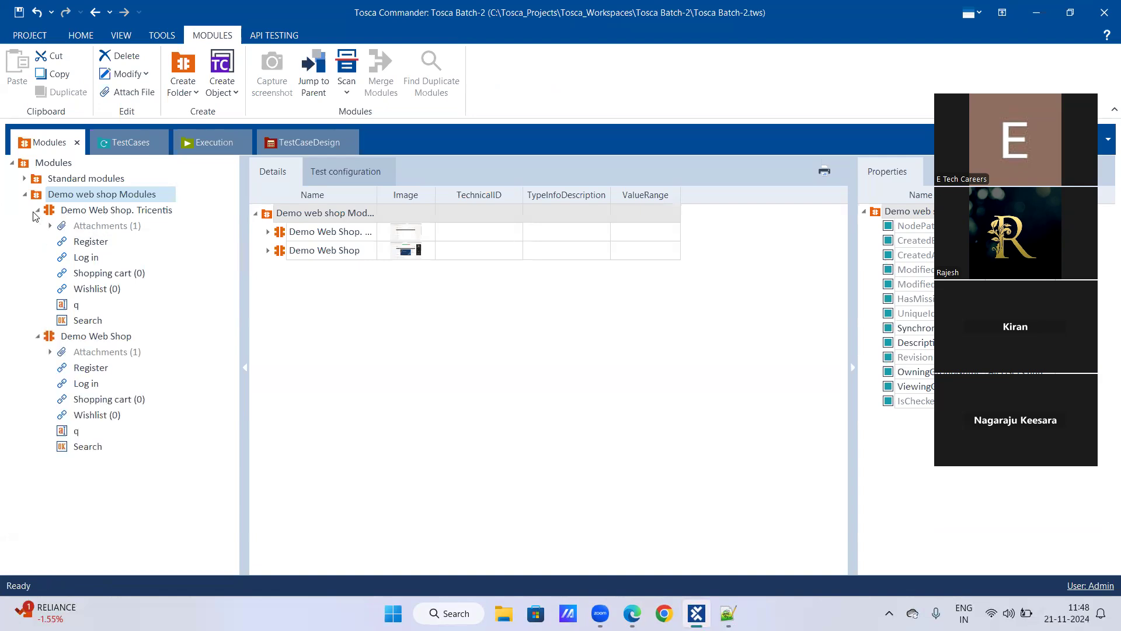
pyautogui.click(83, 340)
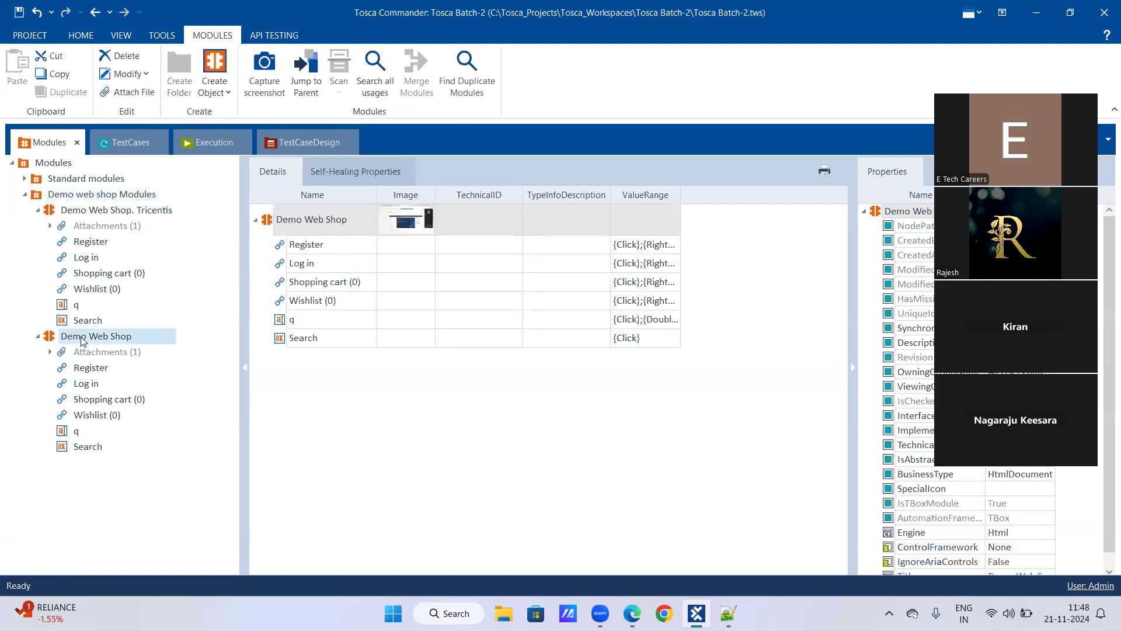
# Compare the Register control's properties between the Tricentis and Demo Web Shop modules
pyautogui.click(93, 243)
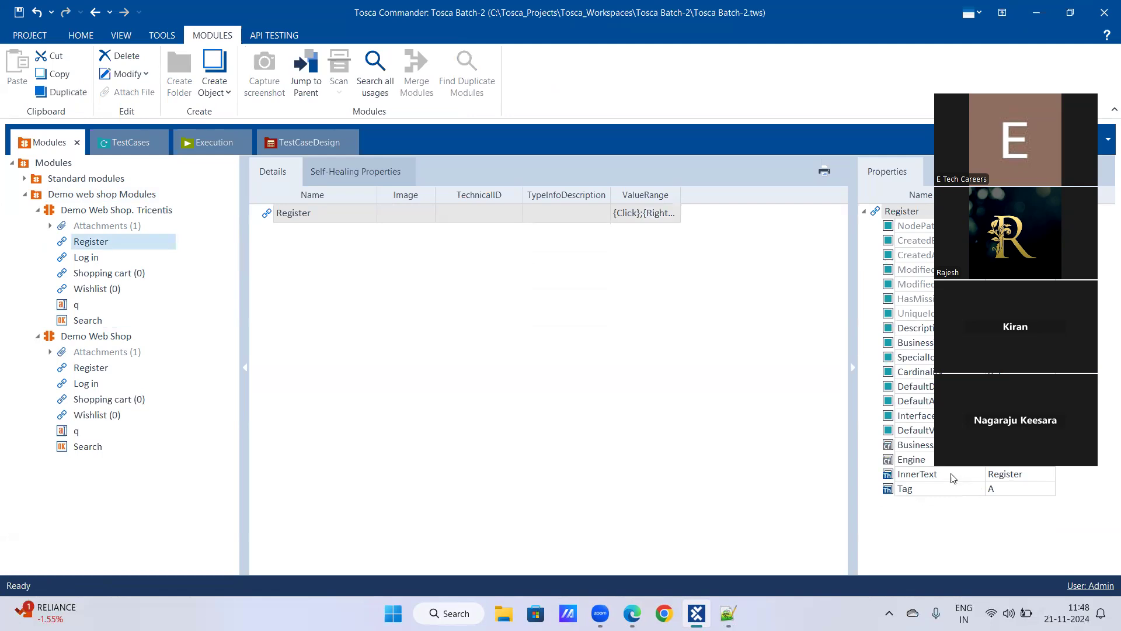
pyautogui.click(97, 371)
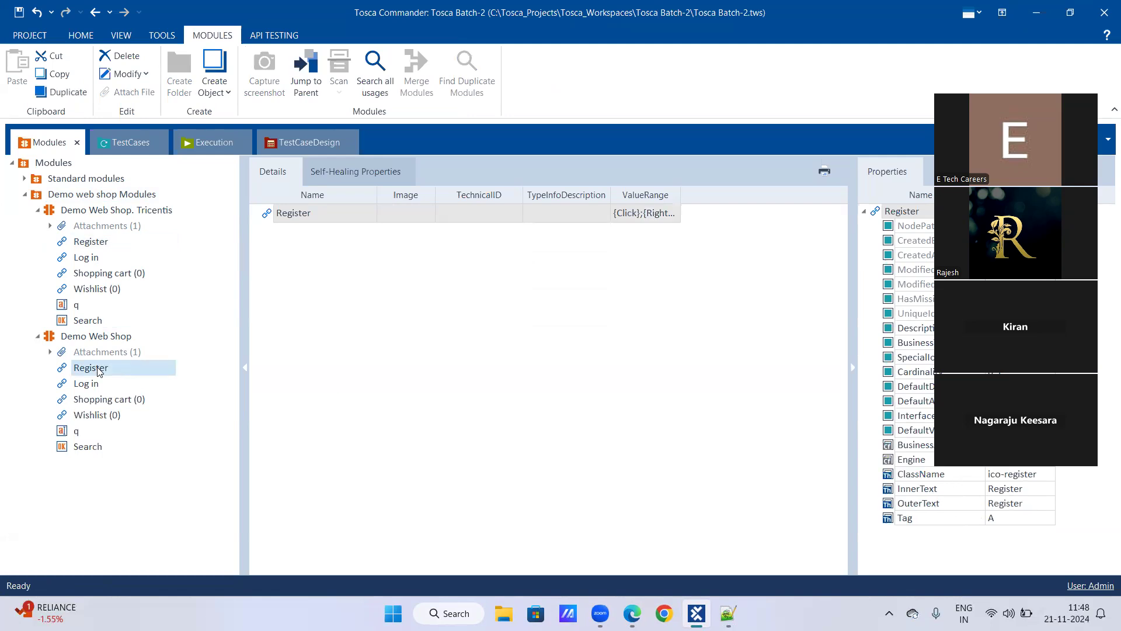
pyautogui.click(97, 244)
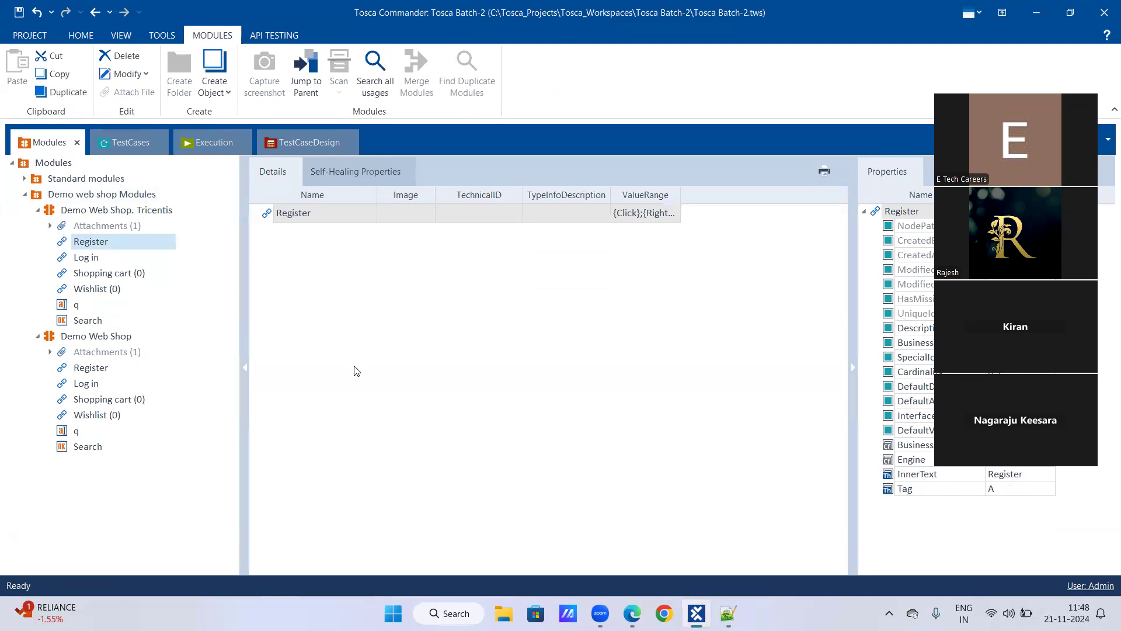
pyautogui.click(99, 370)
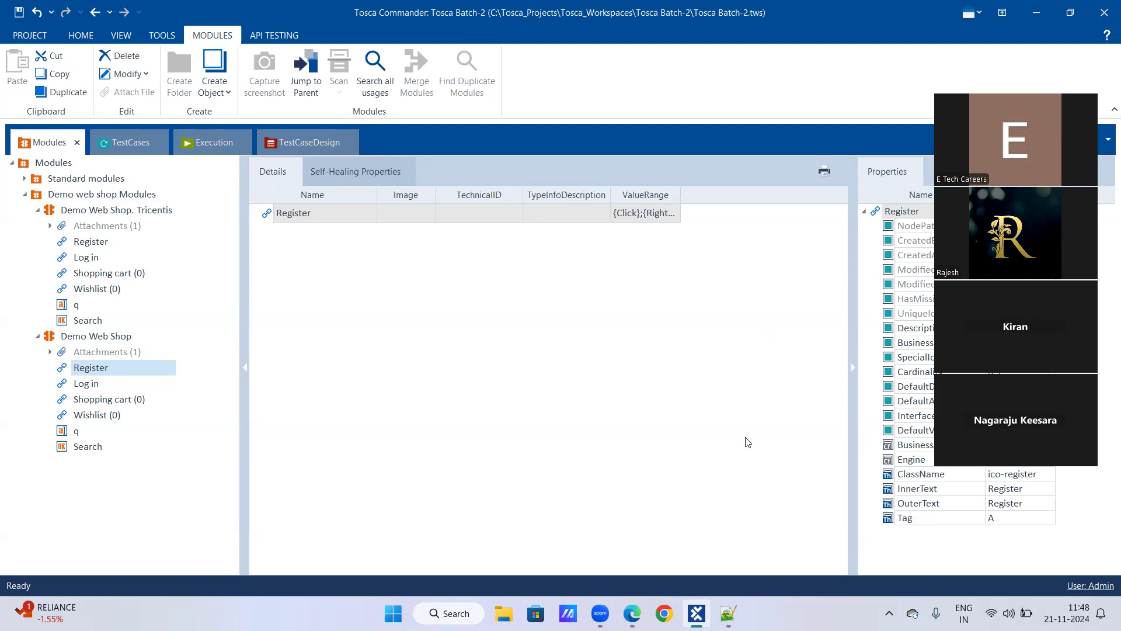
# Inspect the Log in and Shopping cart (0) controls, then Register in the Tricentis module
pyautogui.click(87, 386)
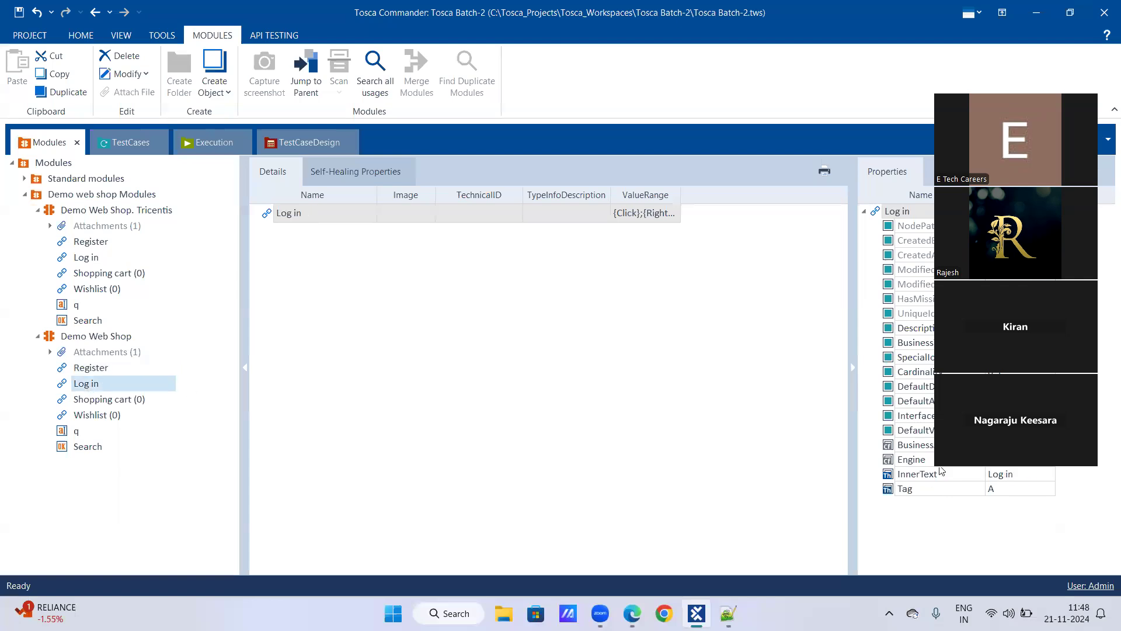
pyautogui.click(123, 399)
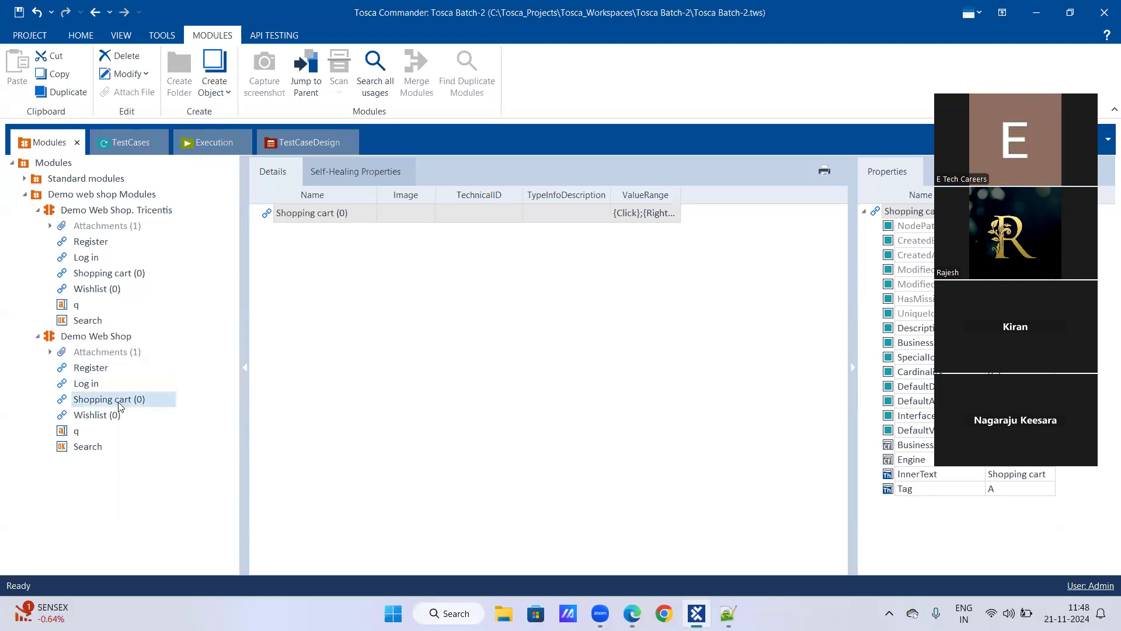
pyautogui.click(94, 244)
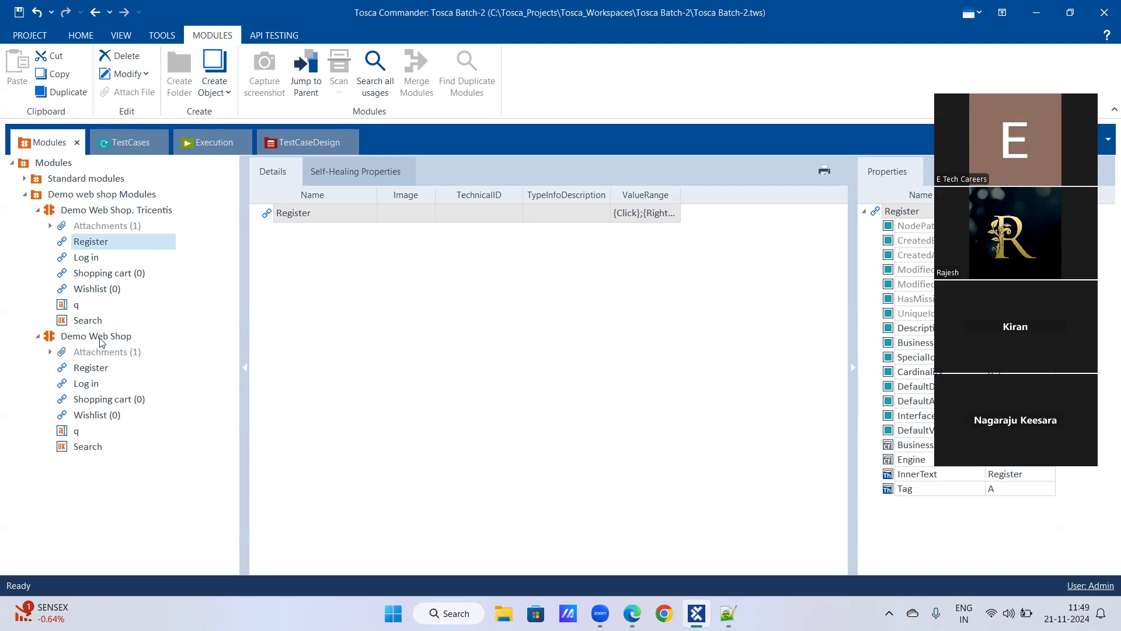
# Append '|Identify by properties' to the second Demo Web Shop module's name, fixing a typo
pyautogui.rightClick(100, 339)
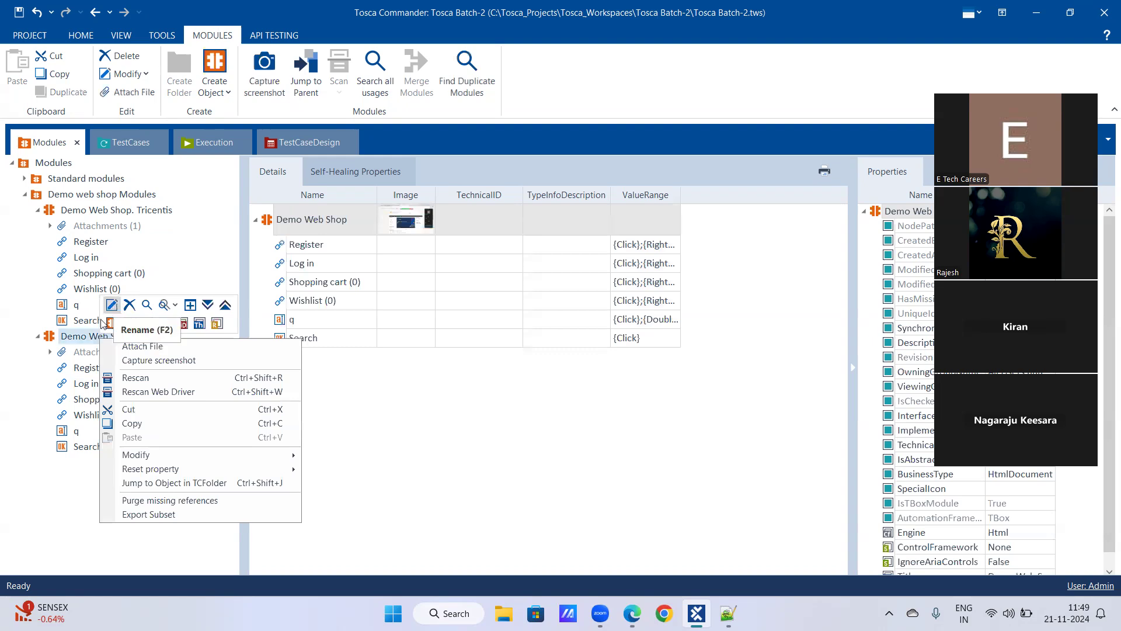
pyautogui.rightClick(83, 337)
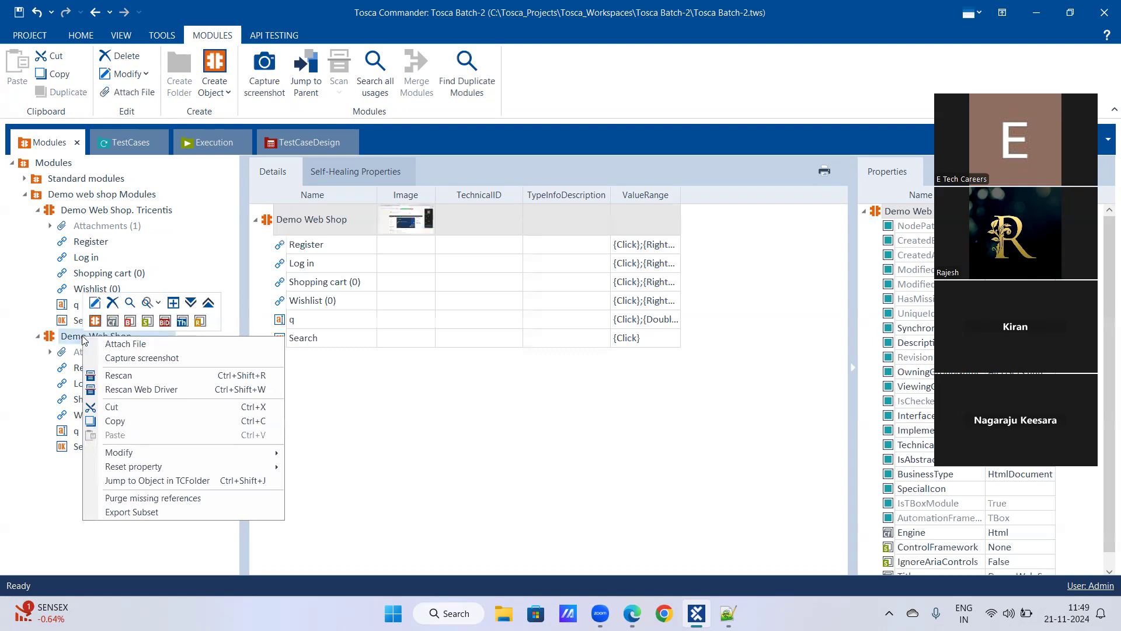
pyautogui.click(95, 303)
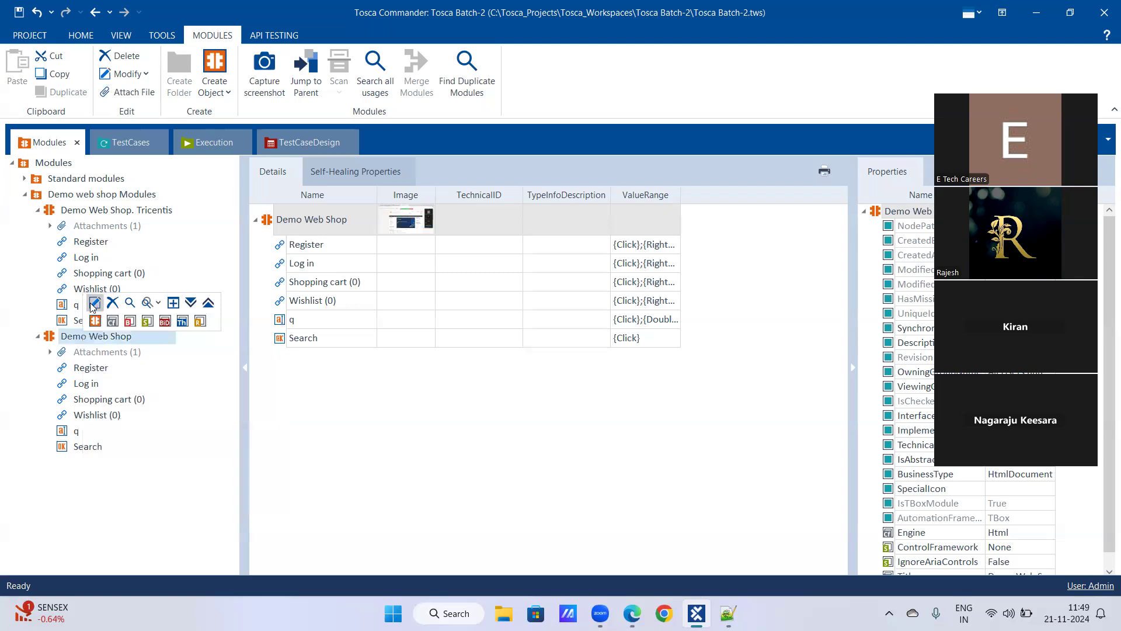
pyautogui.click(135, 335)
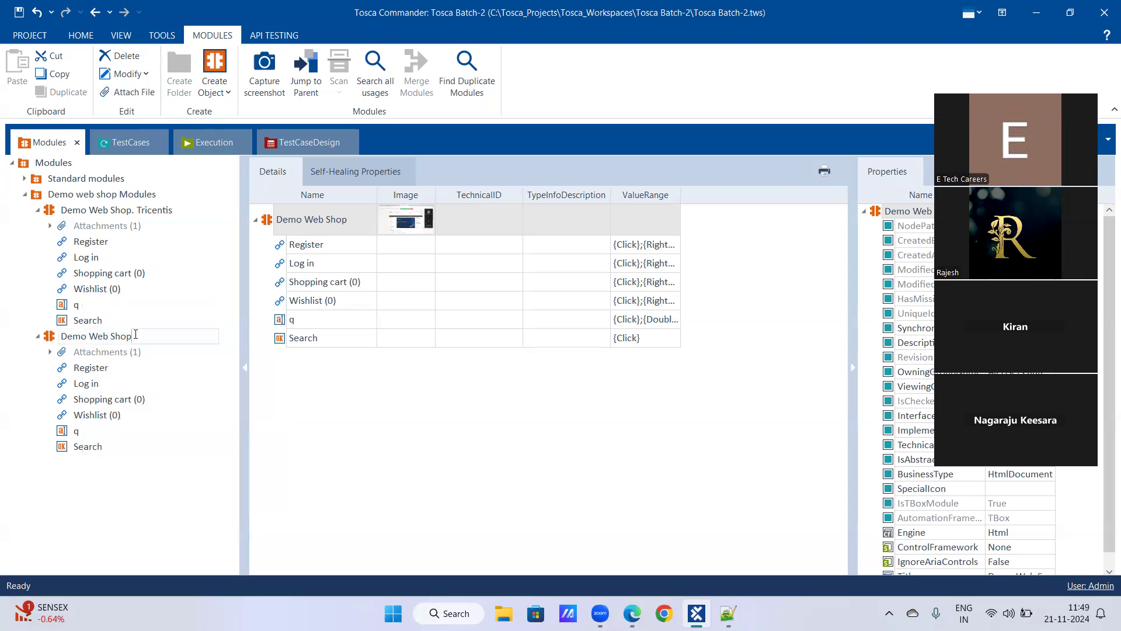
pyautogui.write('.Identify by proepe')
pyautogui.press('BackSpace')
pyautogui.press('BackSpace')
pyautogui.press('BackSpace')
pyautogui.write('perties')
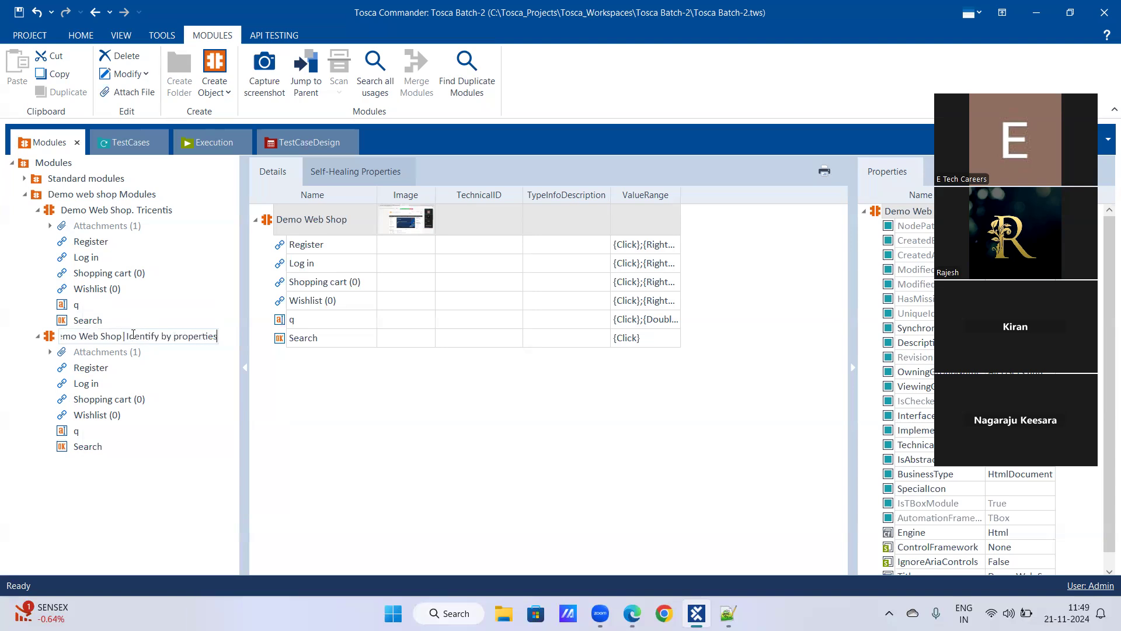
pyautogui.press('Return')
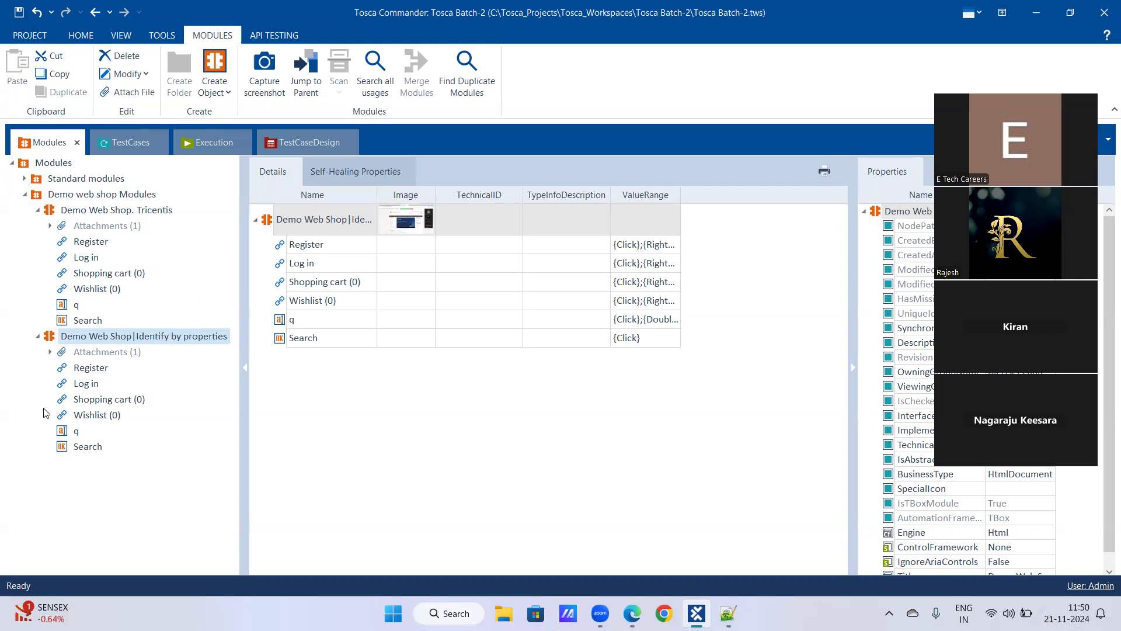
pyautogui.click(104, 365)
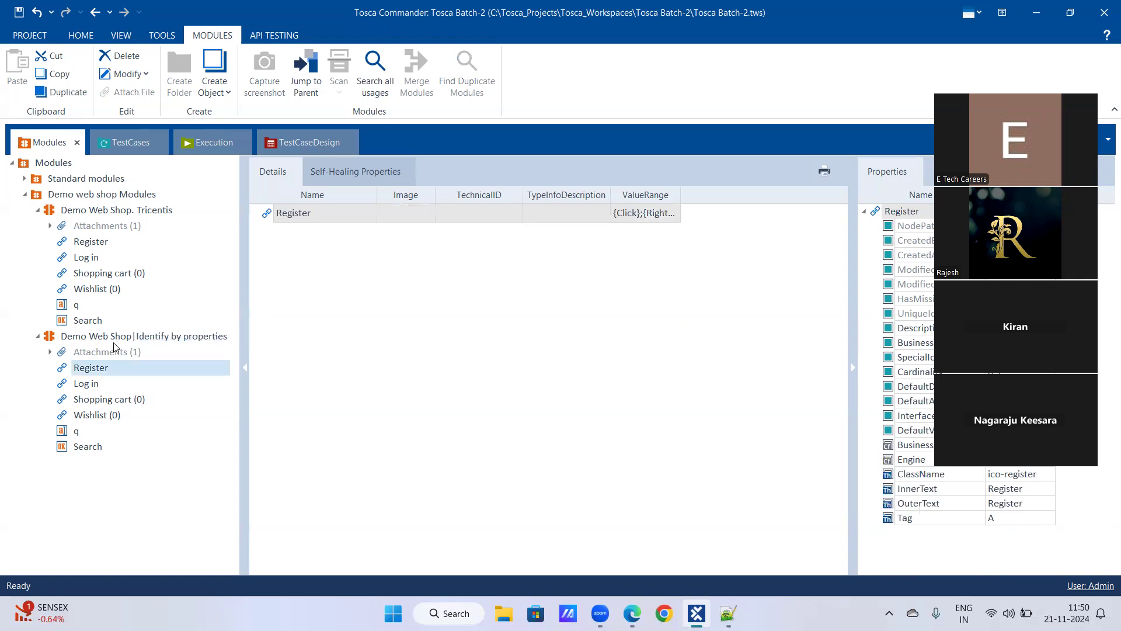
pyautogui.click(115, 334)
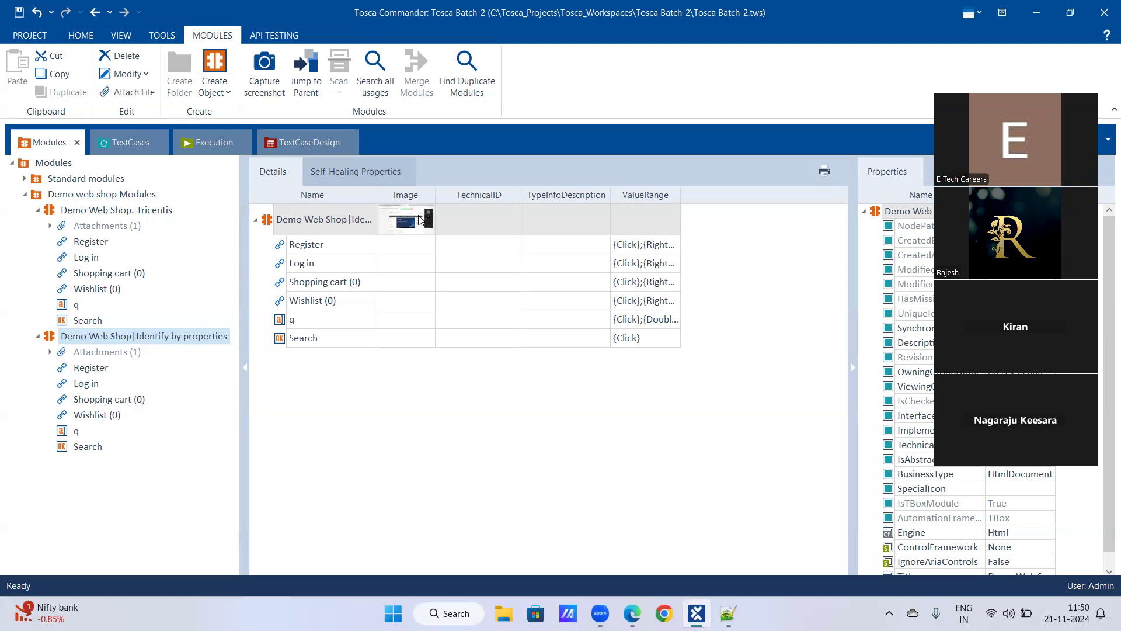
# View the renamed module's screenshot enlarged, then close the preview
pyautogui.click(420, 220)
pyautogui.doubleClick(419, 229)
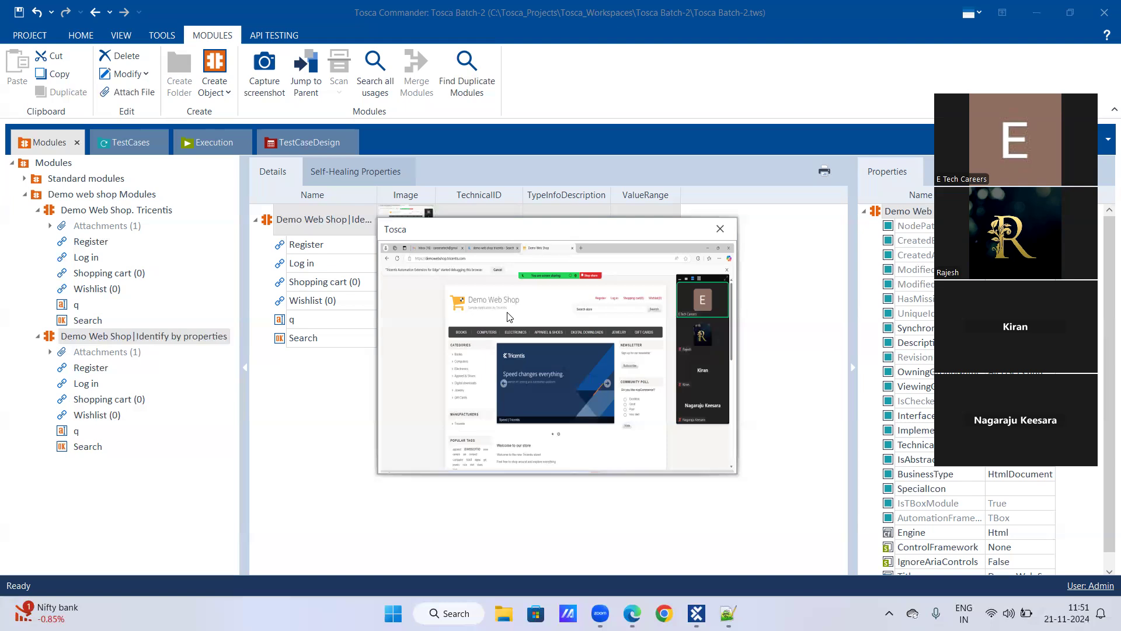
pyautogui.click(716, 232)
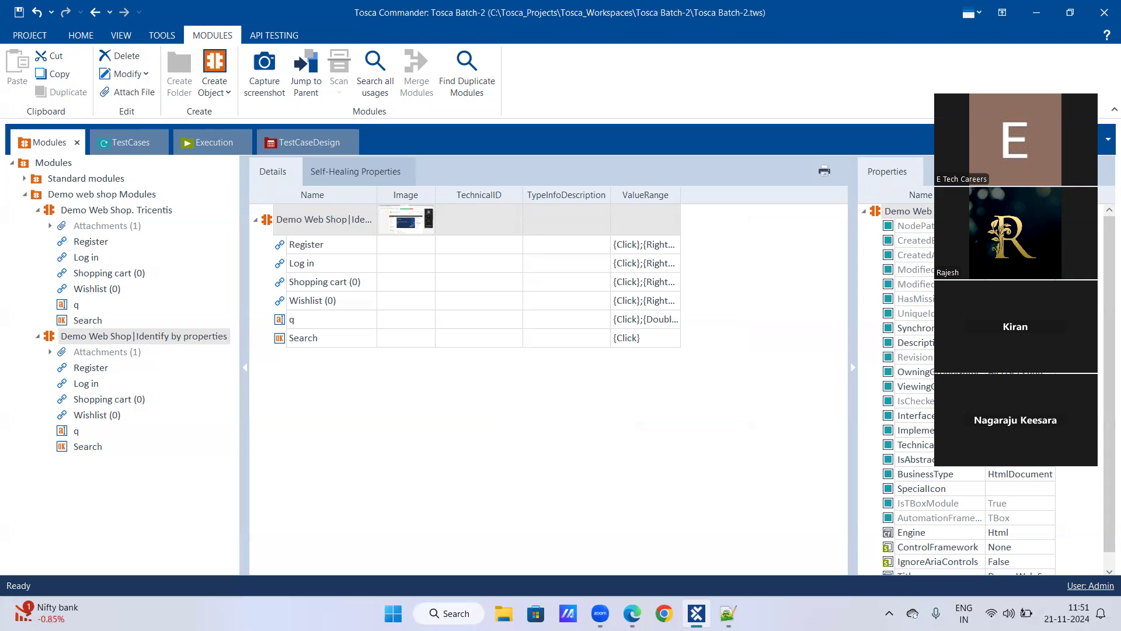
# Widen the Properties Name column and show Register's ClassName ico-register, InnerText, OuterText and Tag A
pyautogui.click(852, 368)
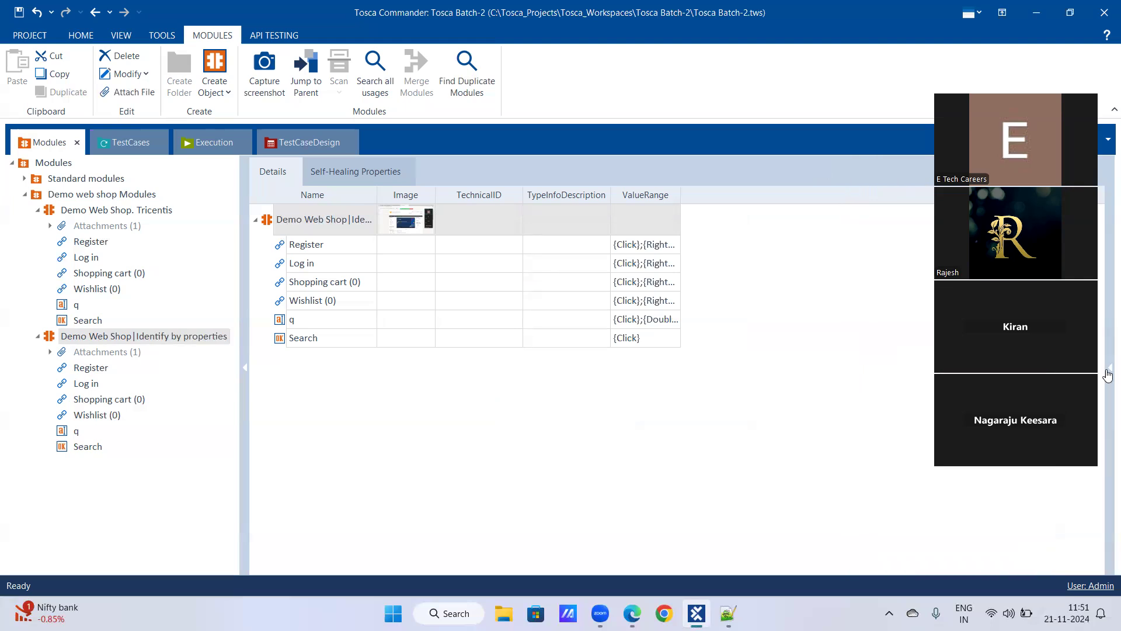
pyautogui.click(1107, 372)
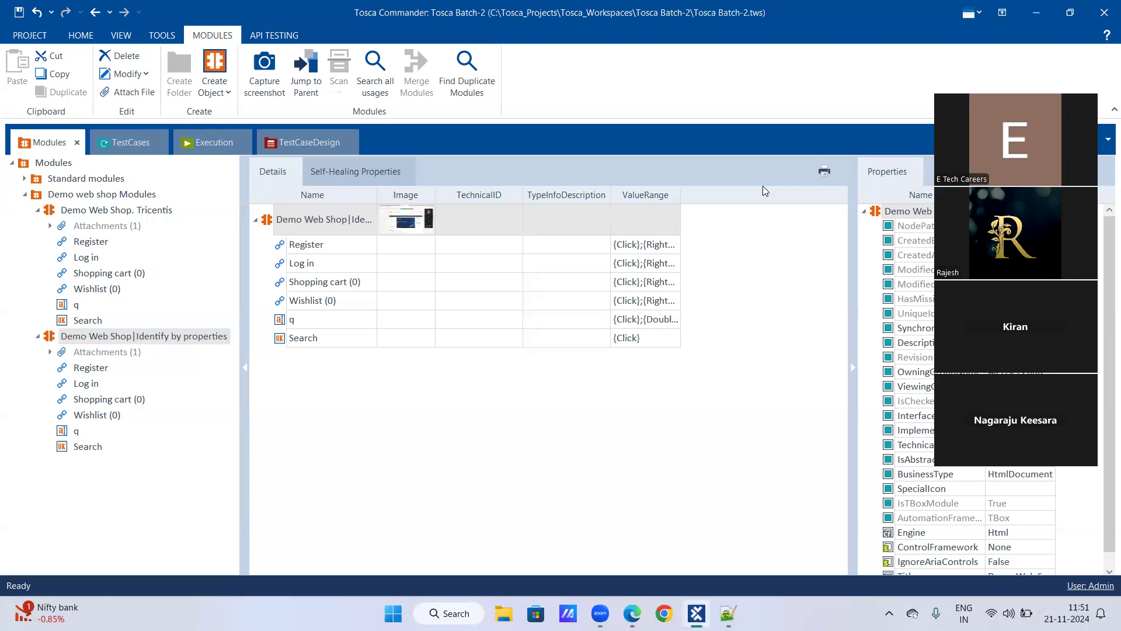
pyautogui.moveTo(986, 195); pyautogui.dragTo(1023, 195)
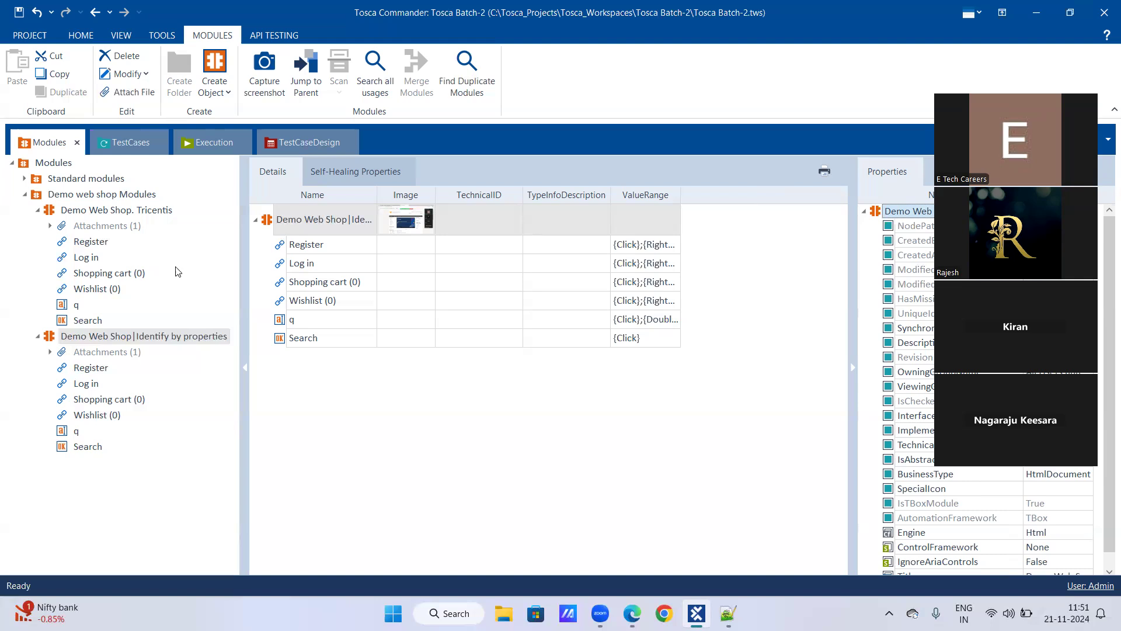
pyautogui.click(102, 368)
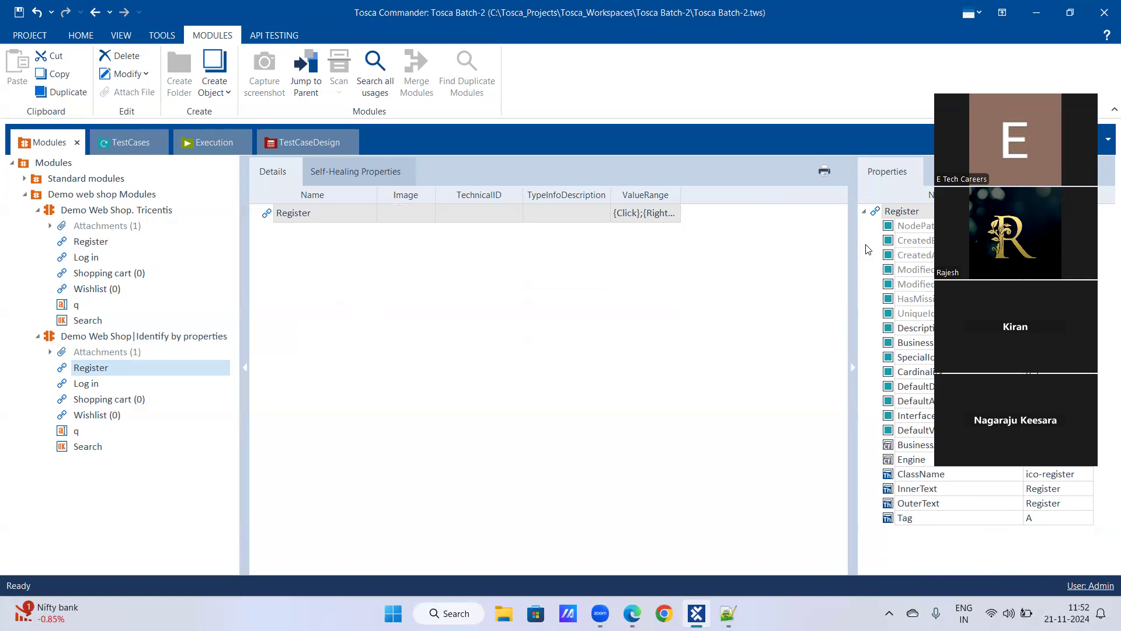
pyautogui.click(85, 385)
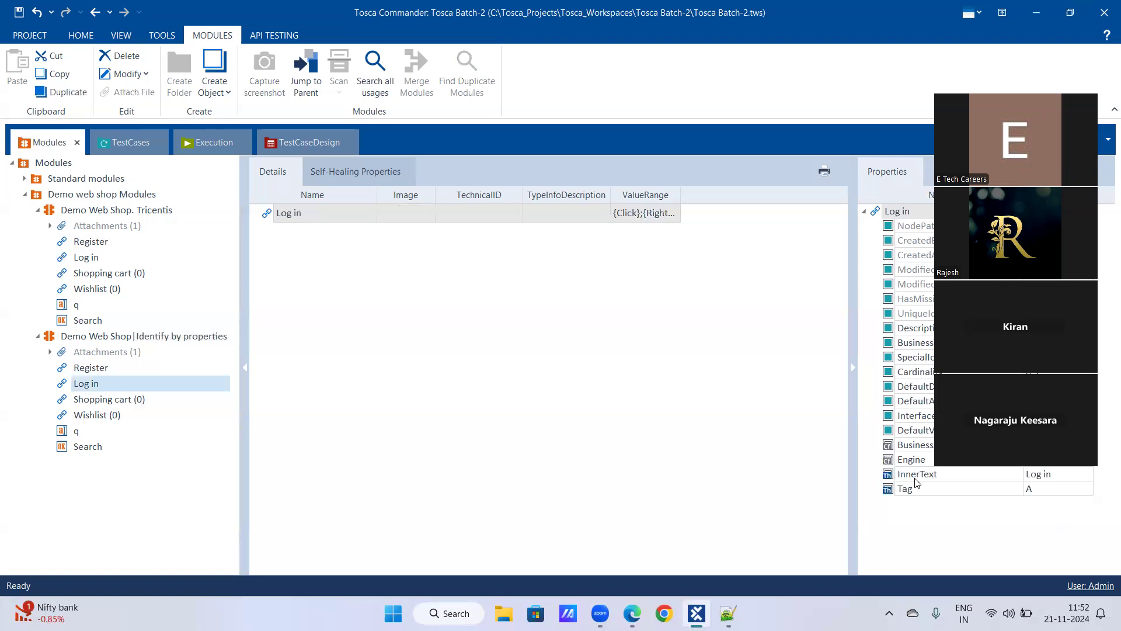
pyautogui.click(111, 403)
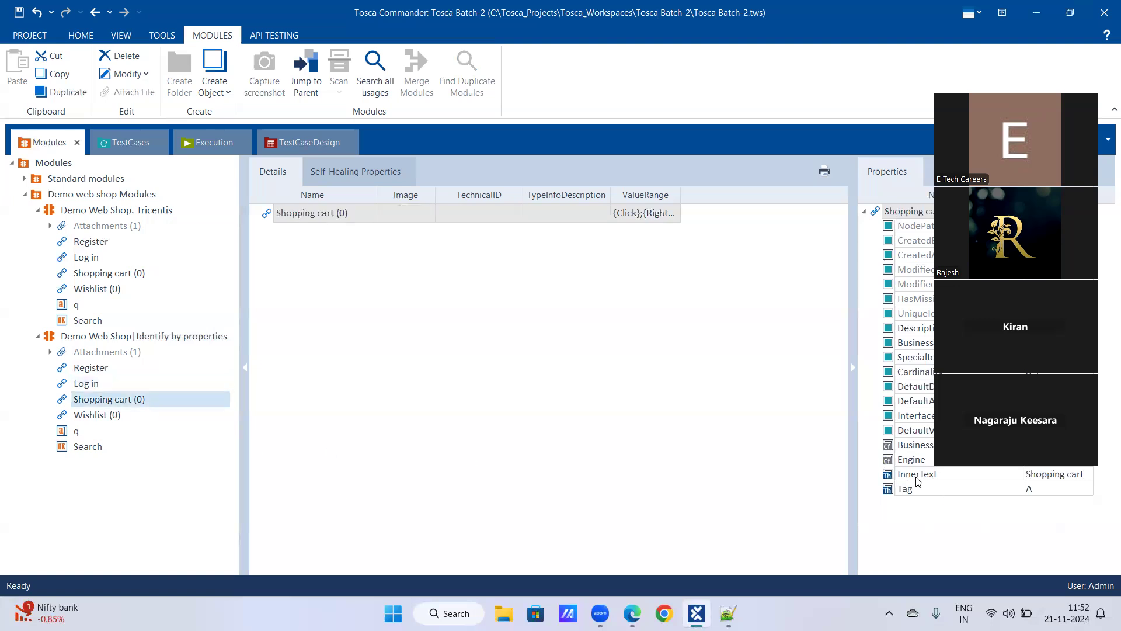
pyautogui.click(85, 371)
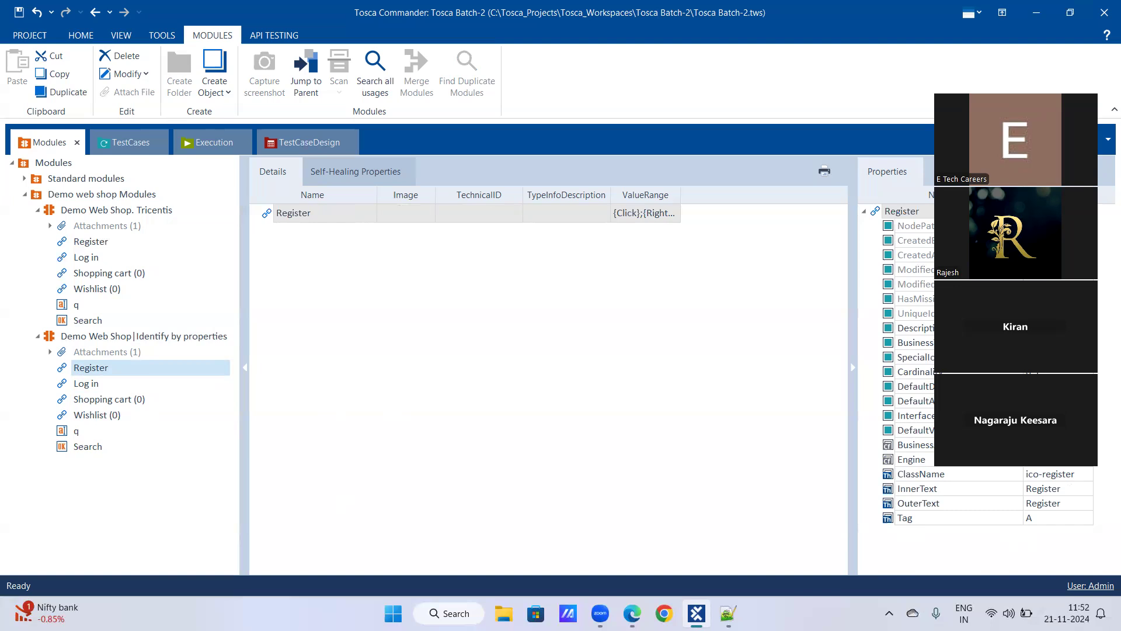
pyautogui.click(96, 383)
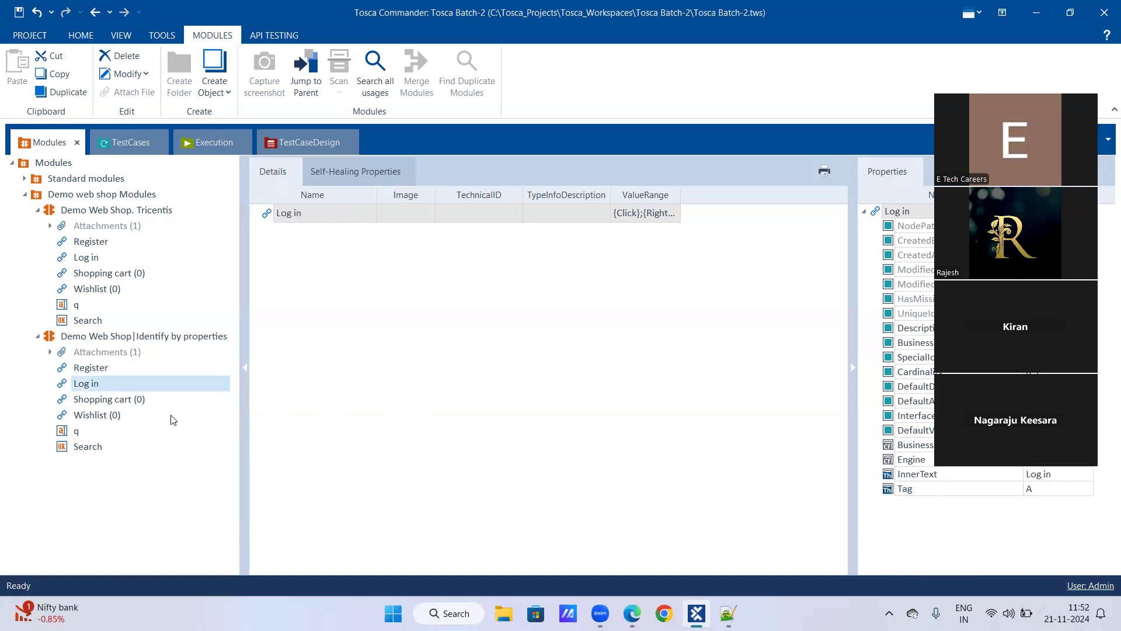
pyautogui.click(80, 432)
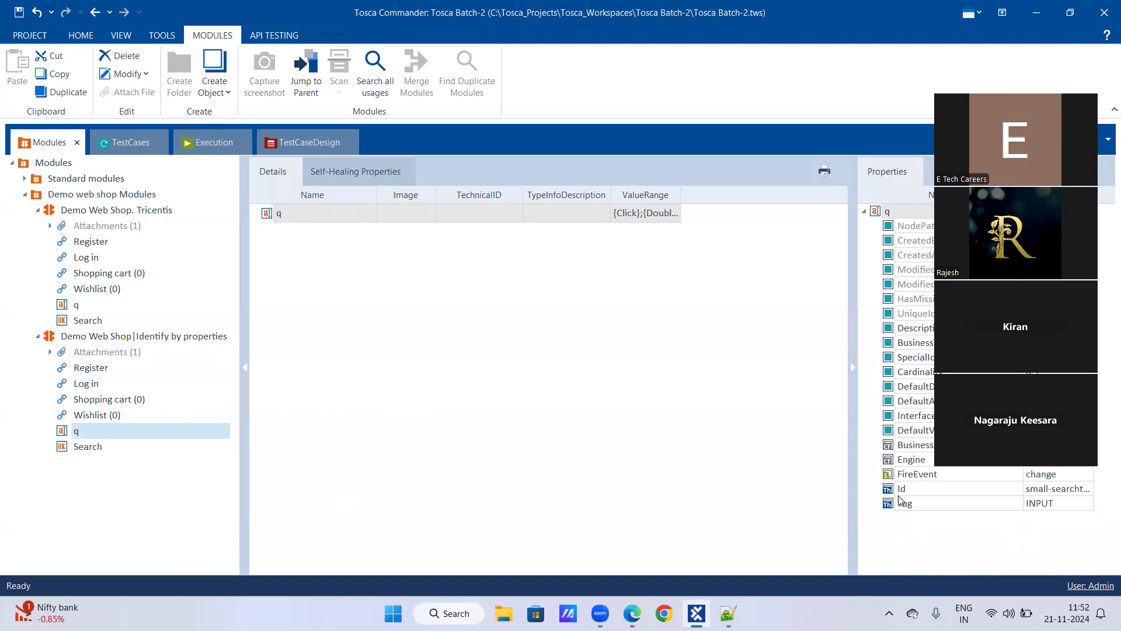
pyautogui.click(97, 451)
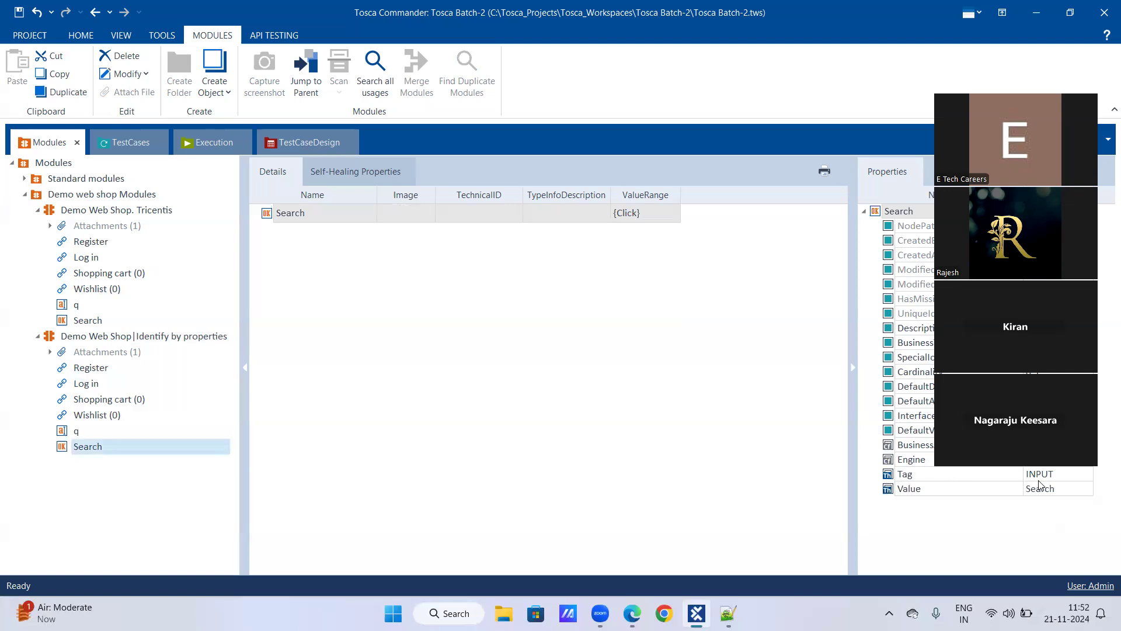
pyautogui.click(91, 372)
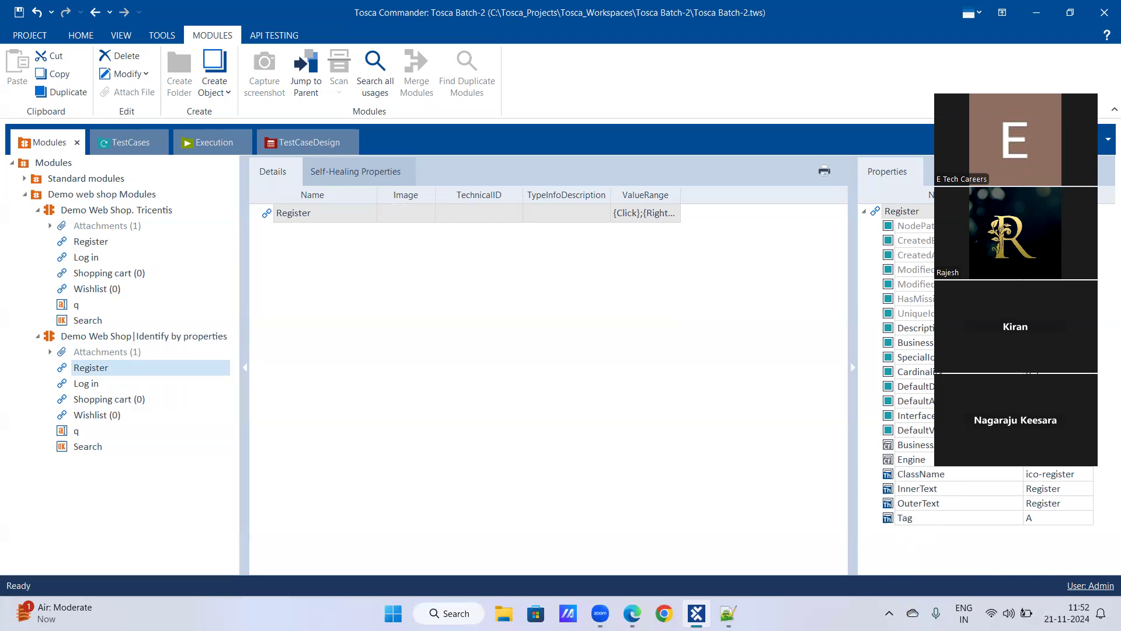
pyautogui.click(75, 434)
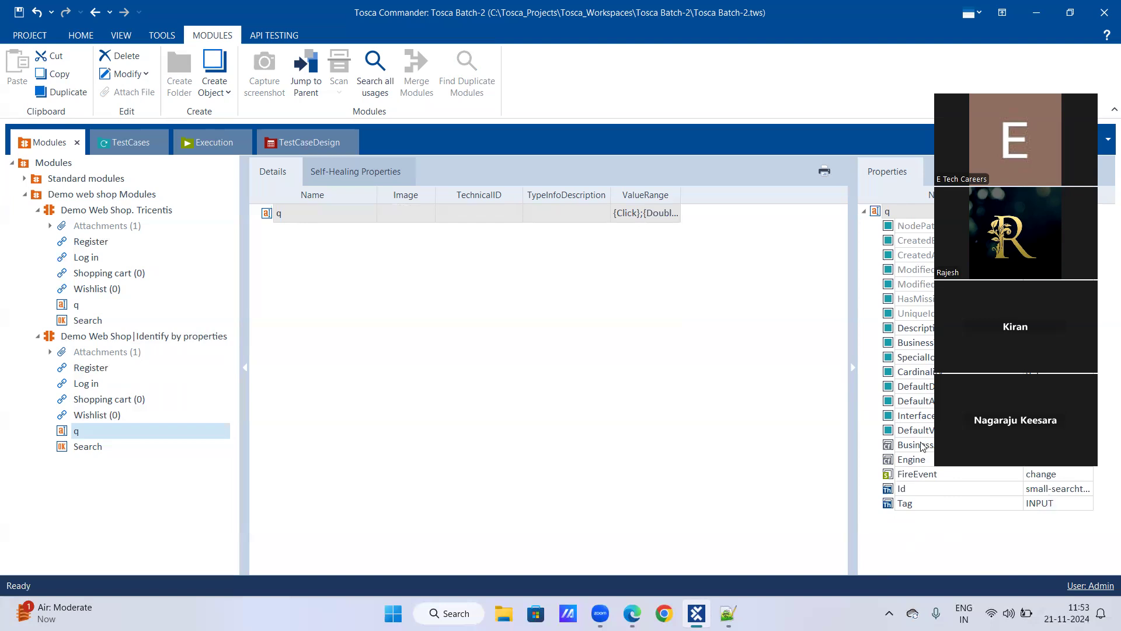
pyautogui.click(88, 449)
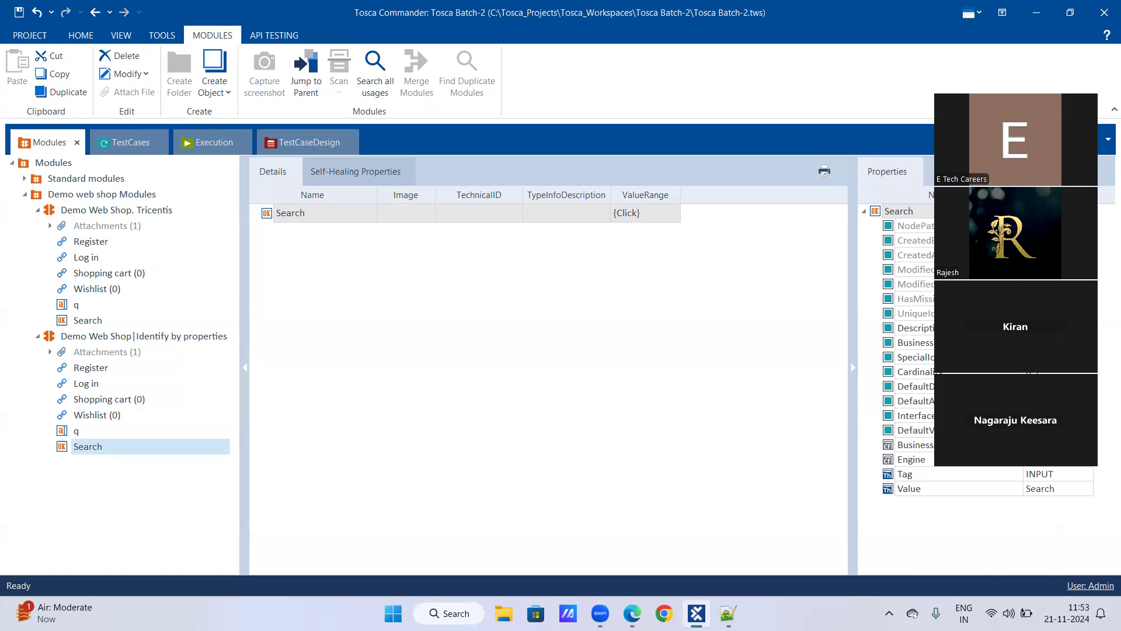
pyautogui.click(86, 370)
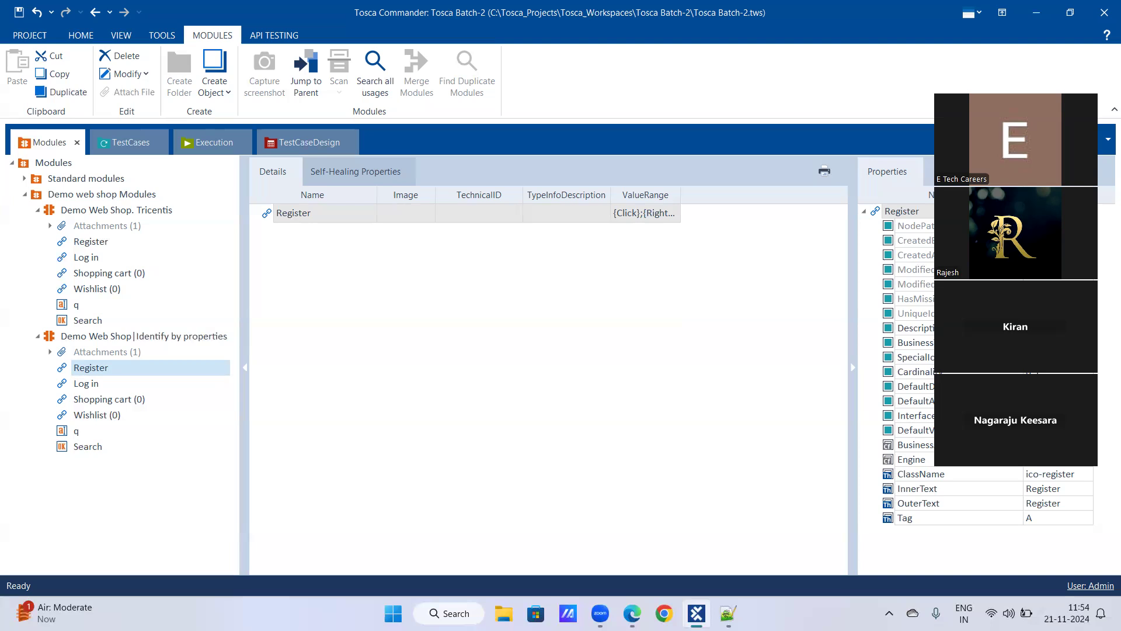
# Select Register's NodePath property and switch the ribbon to HOME
pyautogui.click(916, 226)
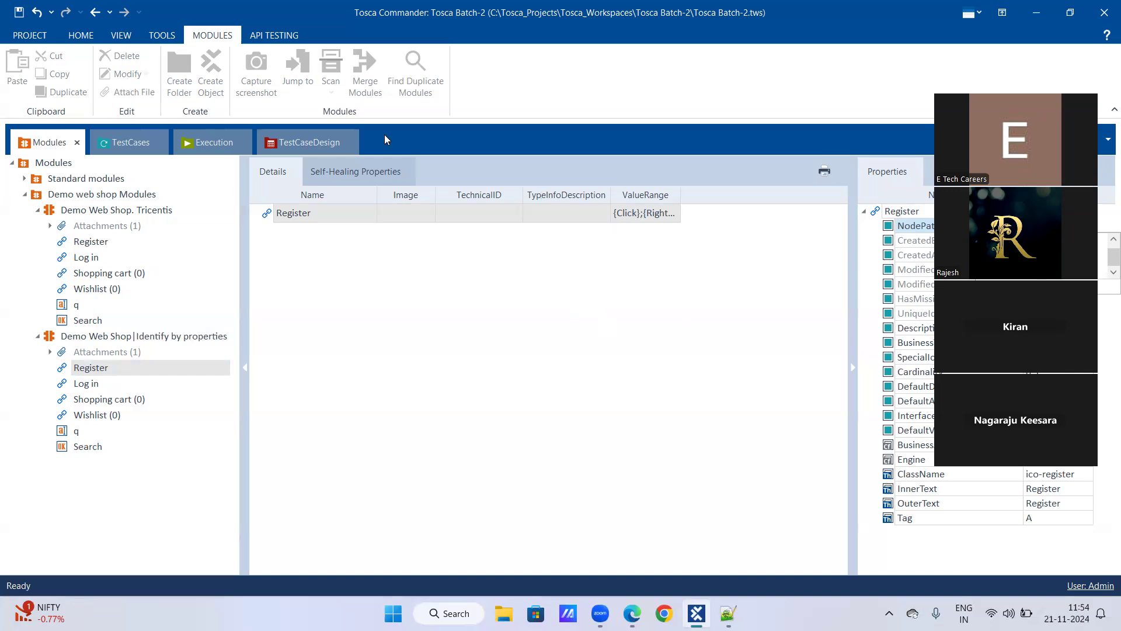
pyautogui.click(80, 35)
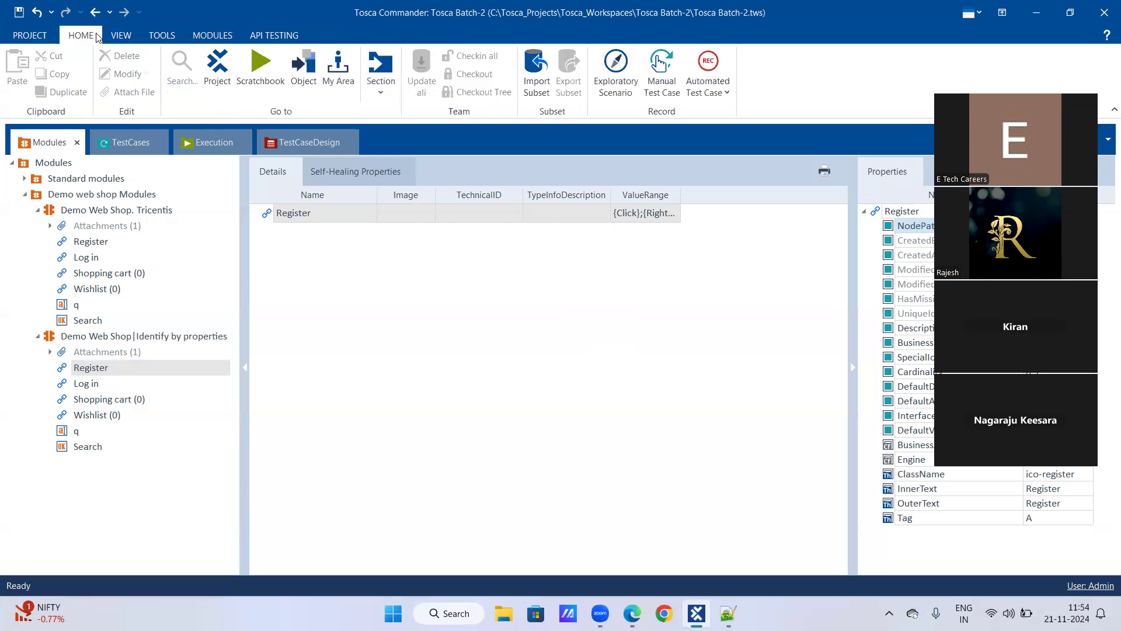
# Jump to the Register control by pasting its node path into the Jump to Object prompt
pyautogui.click(306, 72)
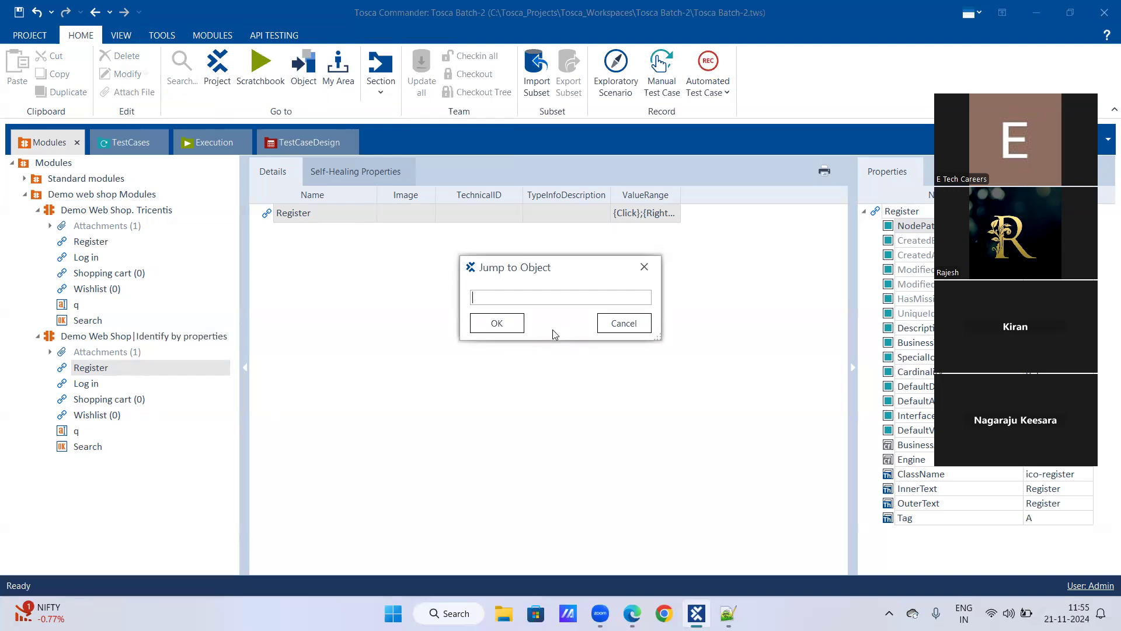
pyautogui.hotkey('ctrl', 'v')
pyautogui.click(495, 323)
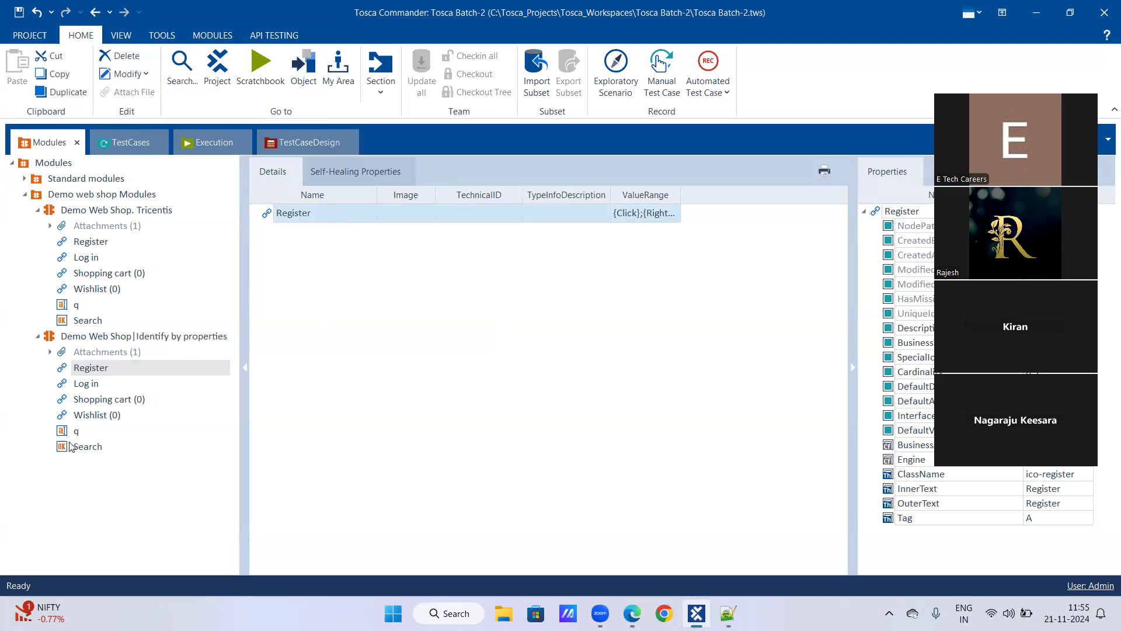
# From Shopping cart (0), jump to Register again using the pasted node path
pyautogui.click(89, 273)
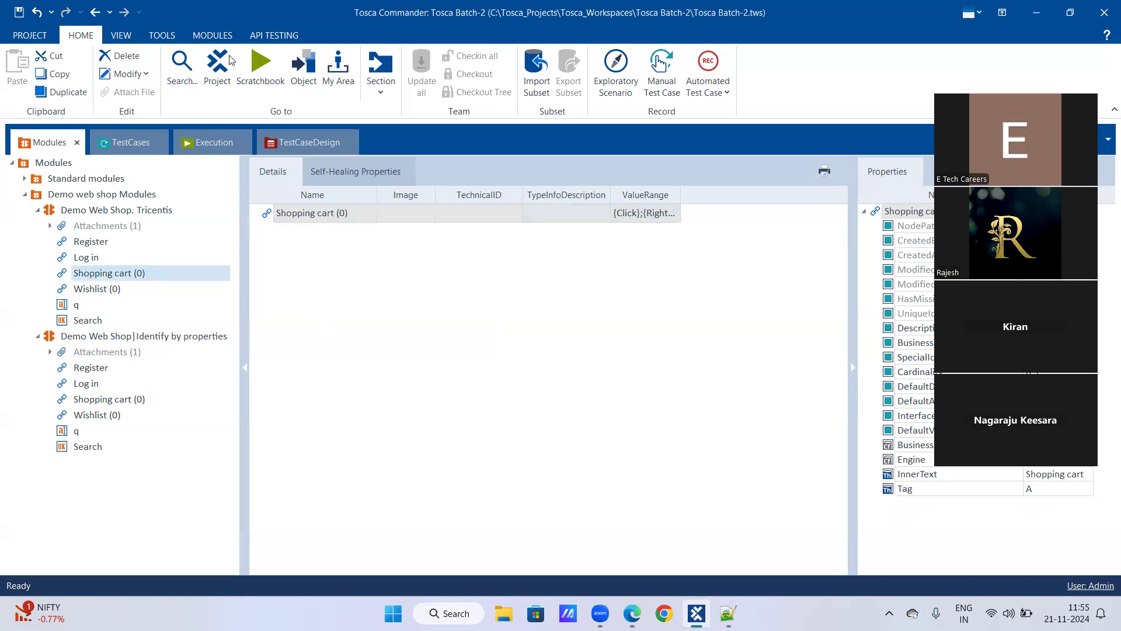
pyautogui.click(312, 67)
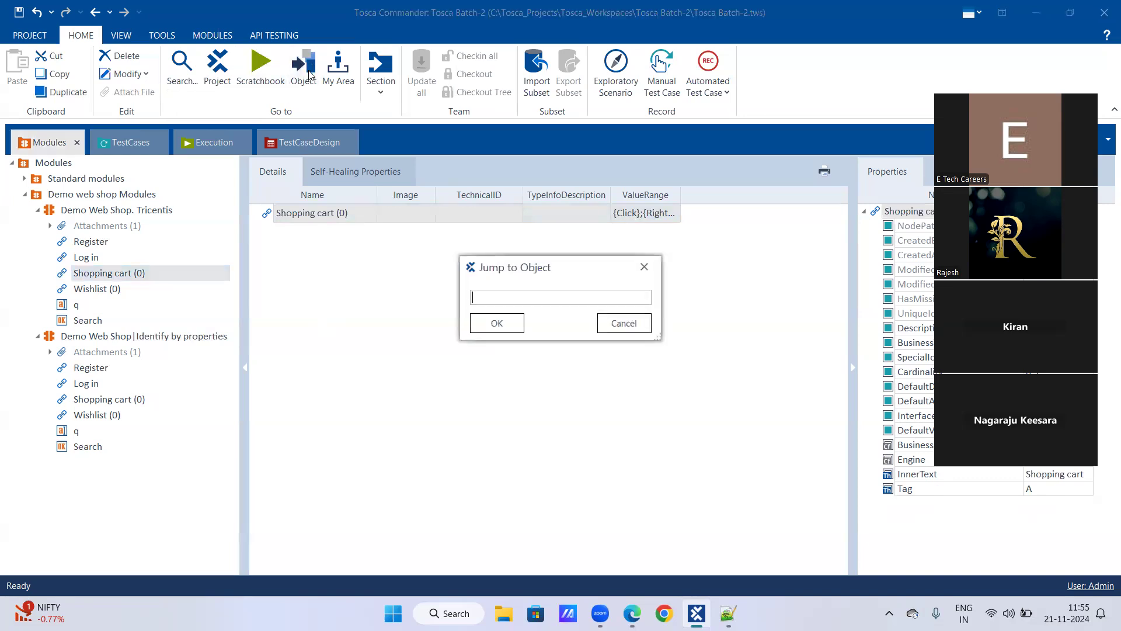
pyautogui.hotkey('ctrl', 'v')
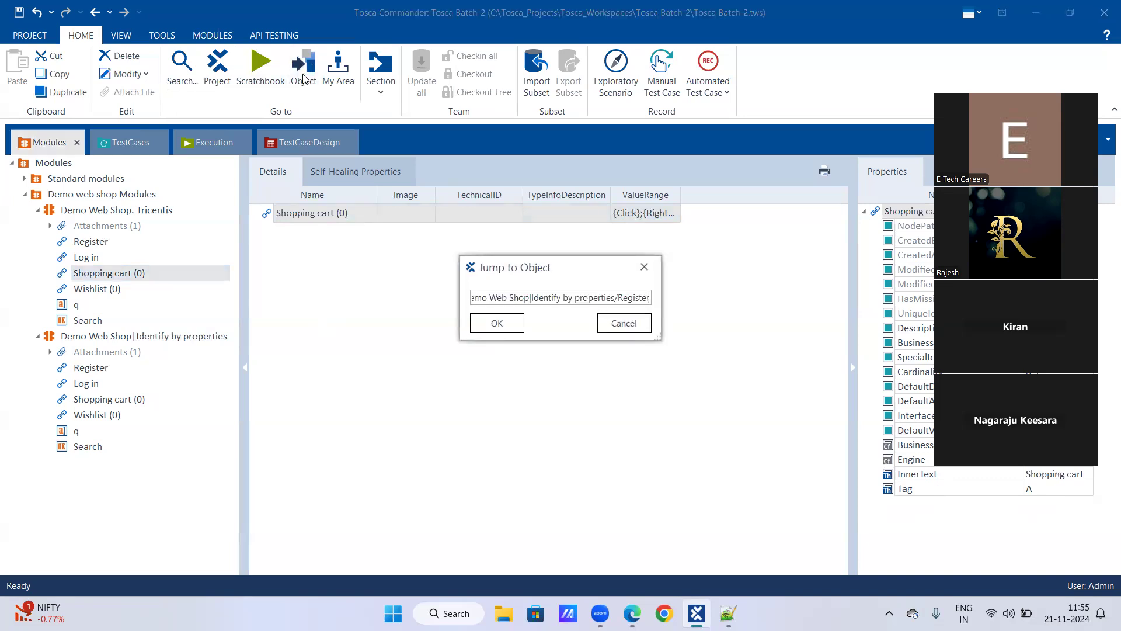
pyautogui.press('Return')
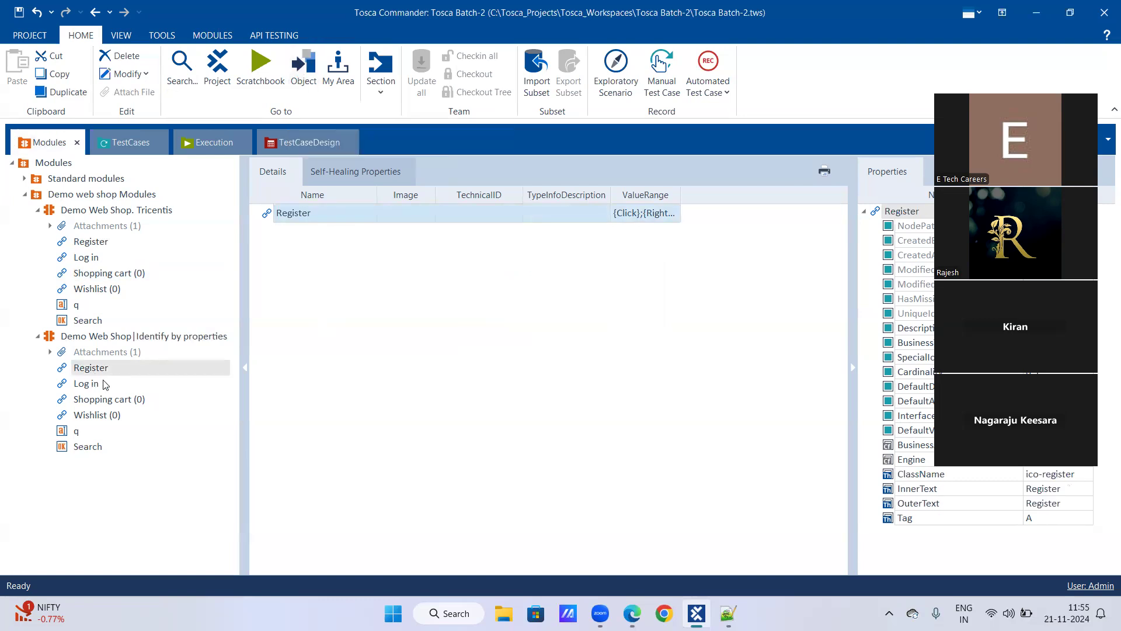
# Jump to Register by path from the Demo web shop Modules folder; reopen and dismiss the dialog
pyautogui.click(89, 196)
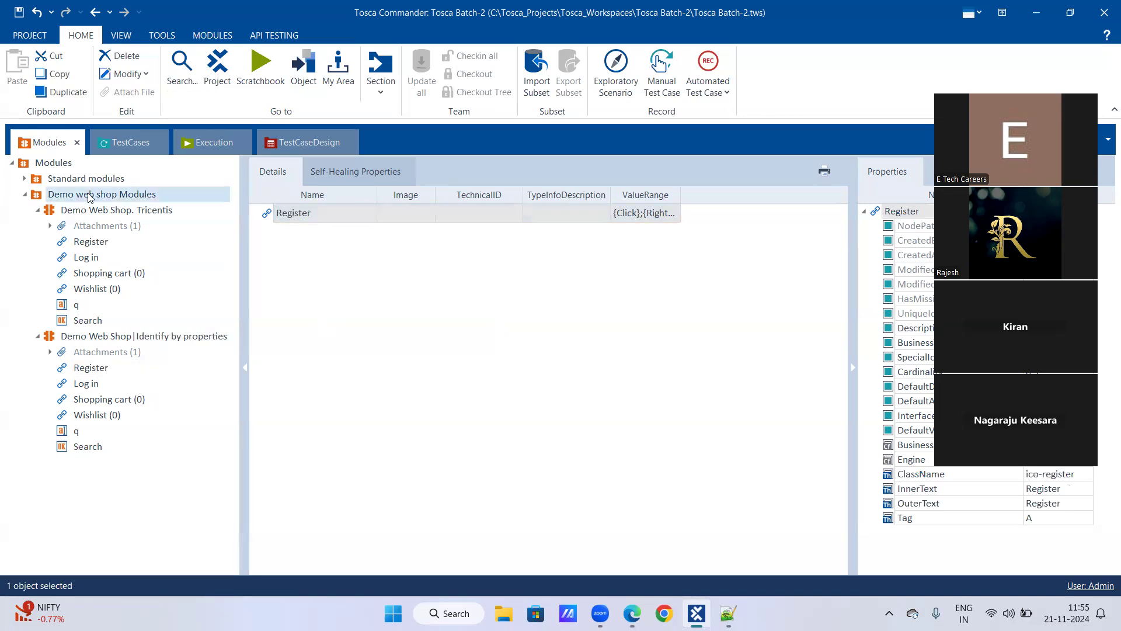
pyautogui.click(299, 71)
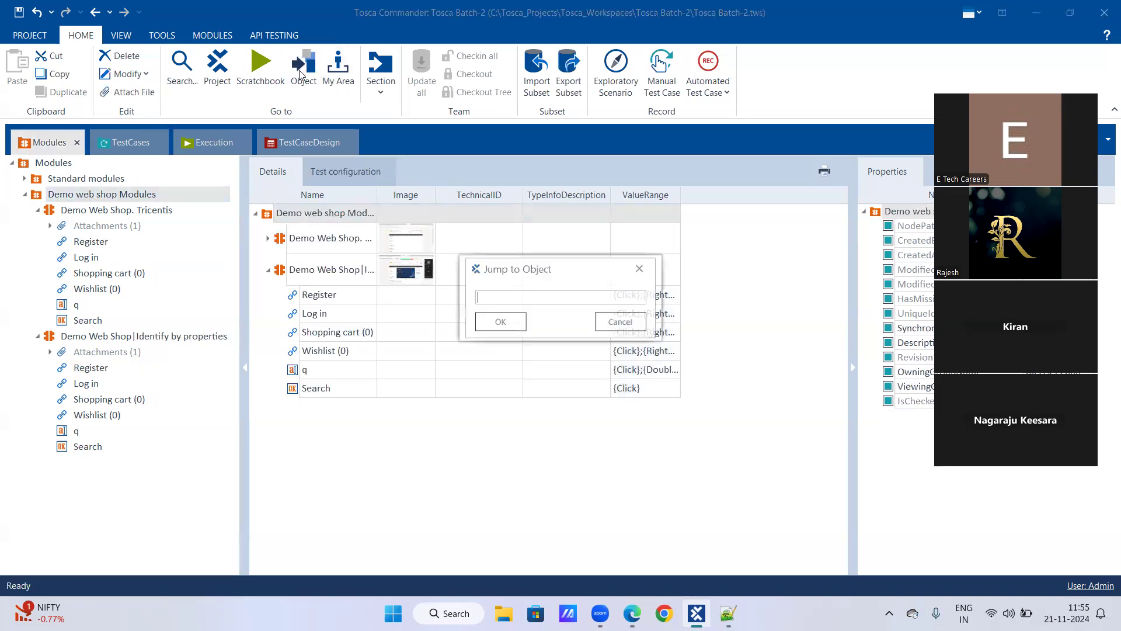
pyautogui.hotkey('ctrl', 'v')
pyautogui.press('Return')
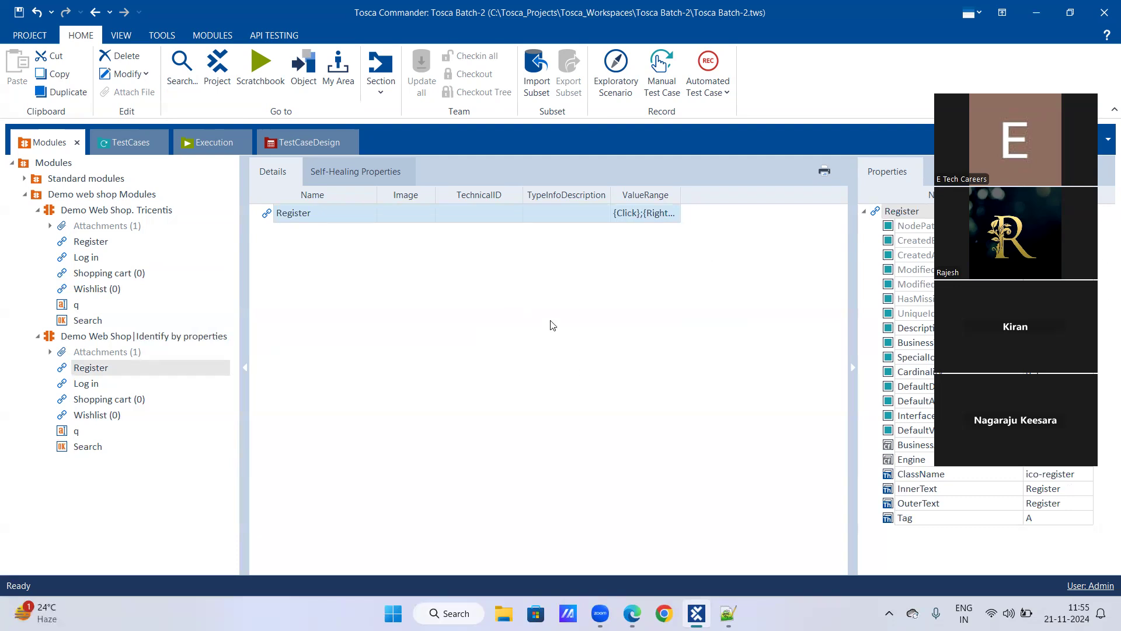
pyautogui.click(309, 80)
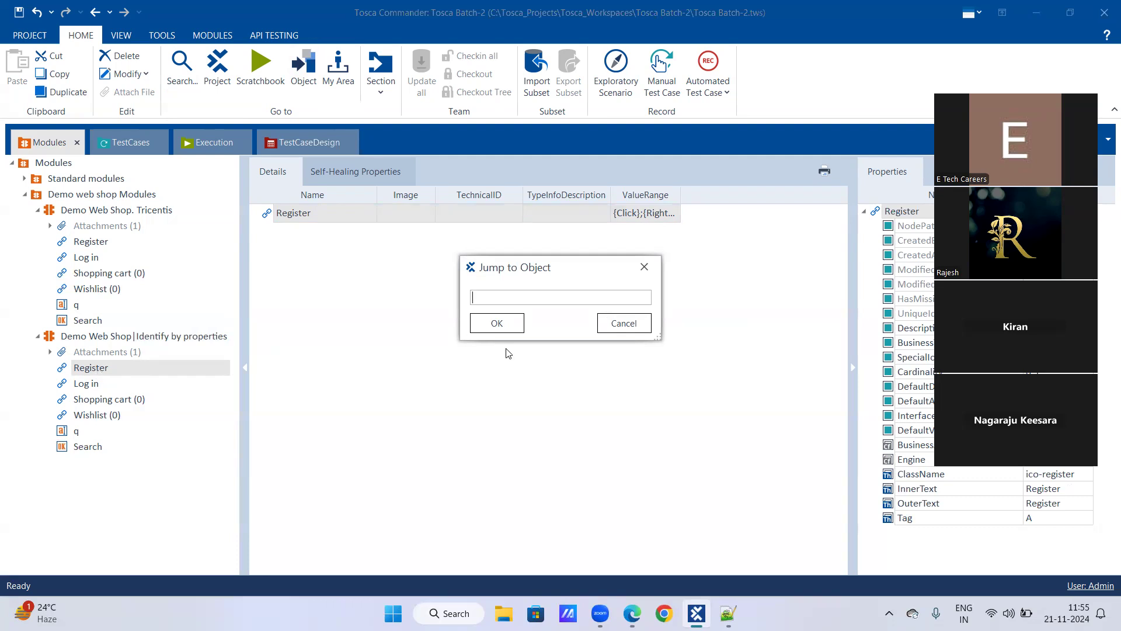
pyautogui.click(651, 275)
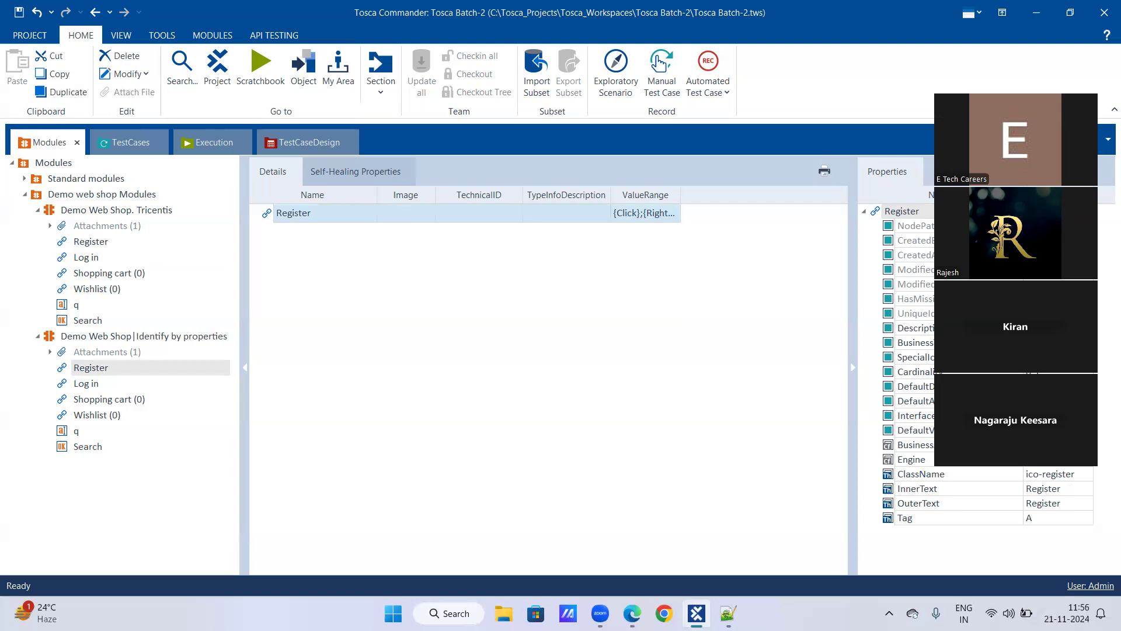
pyautogui.click(915, 313)
pyautogui.click(1088, 314)
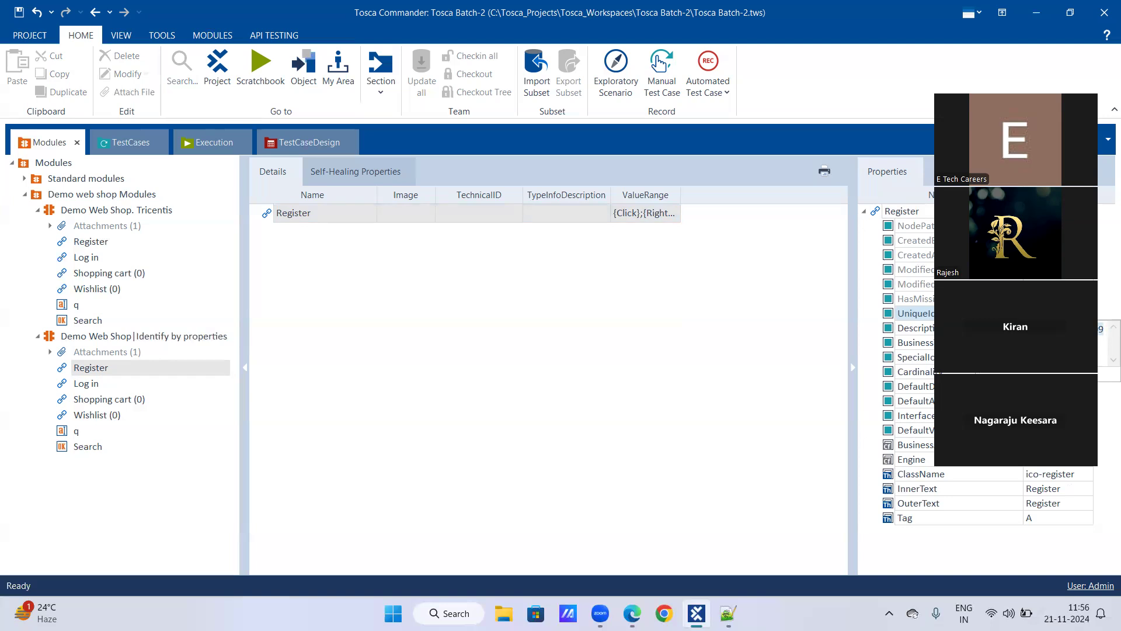
pyautogui.click(753, 349)
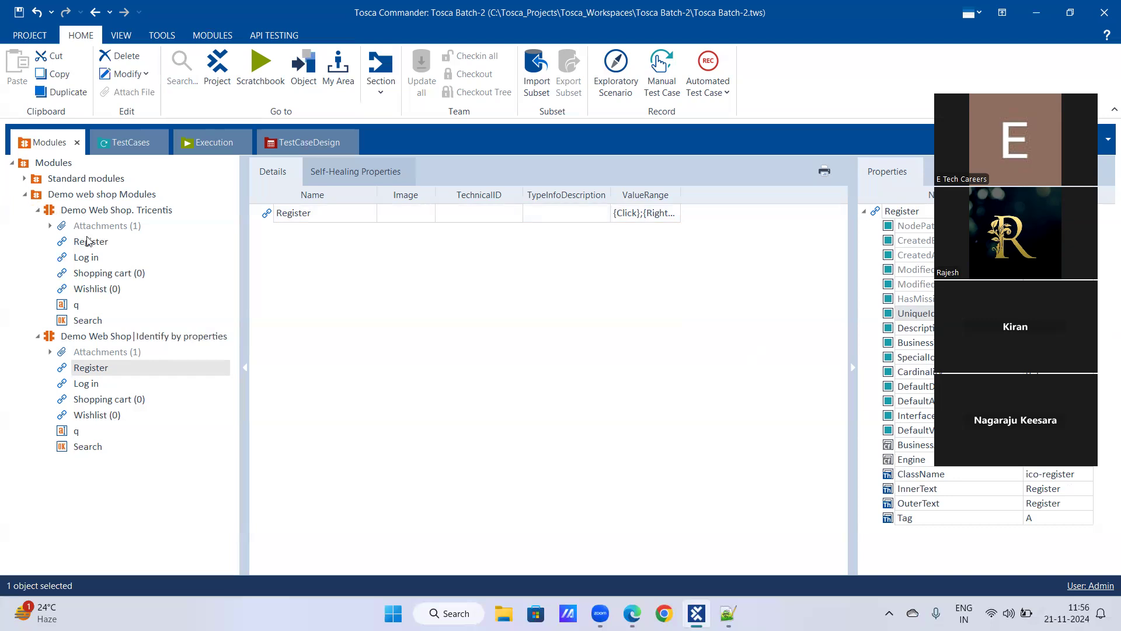
pyautogui.click(81, 306)
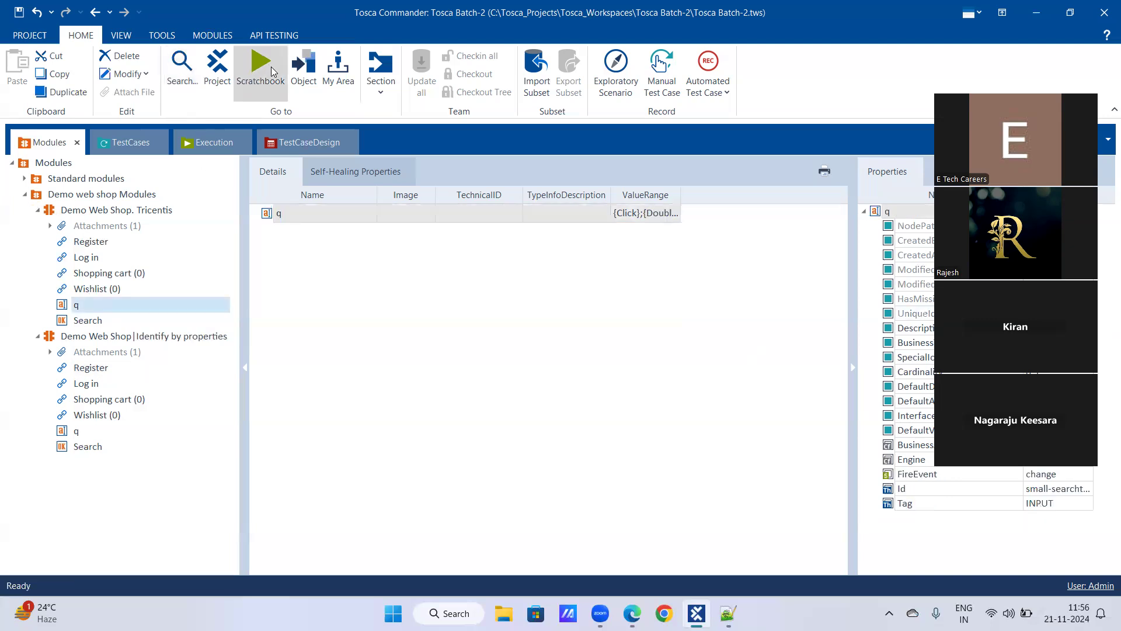
pyautogui.click(314, 73)
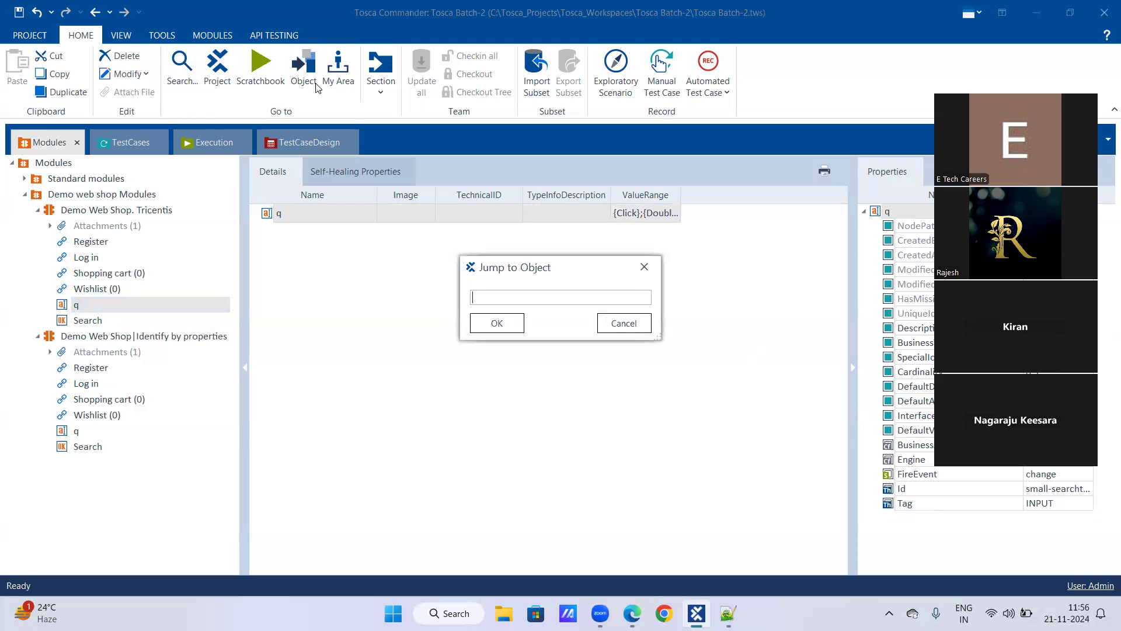
pyautogui.write('3a165f8b-95ac-fa55-339e-09e790231322')
pyautogui.press('Return')
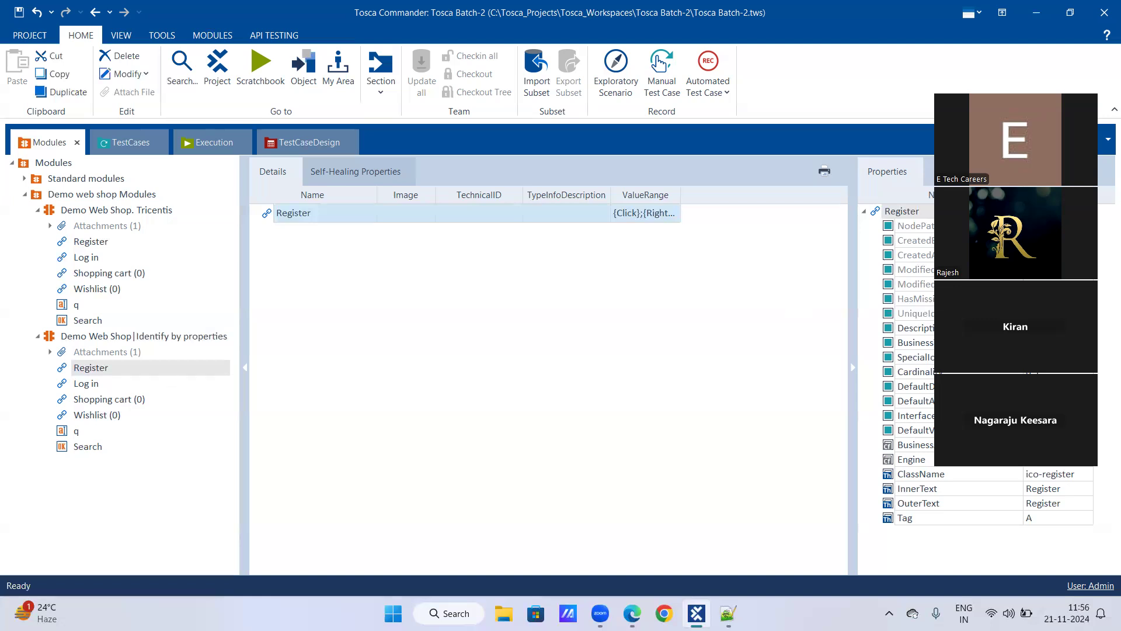
# Show the Identify by properties module's contents and open its BusinessType value, HtmlDocument
pyautogui.click(118, 342)
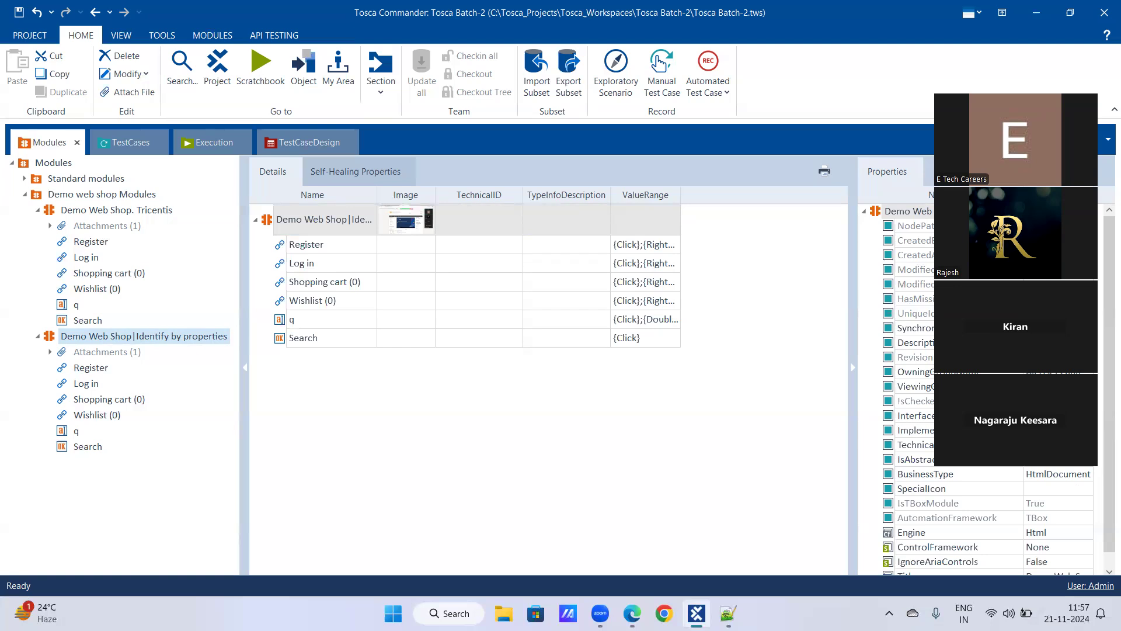
pyautogui.scroll(-1, 918, 415)
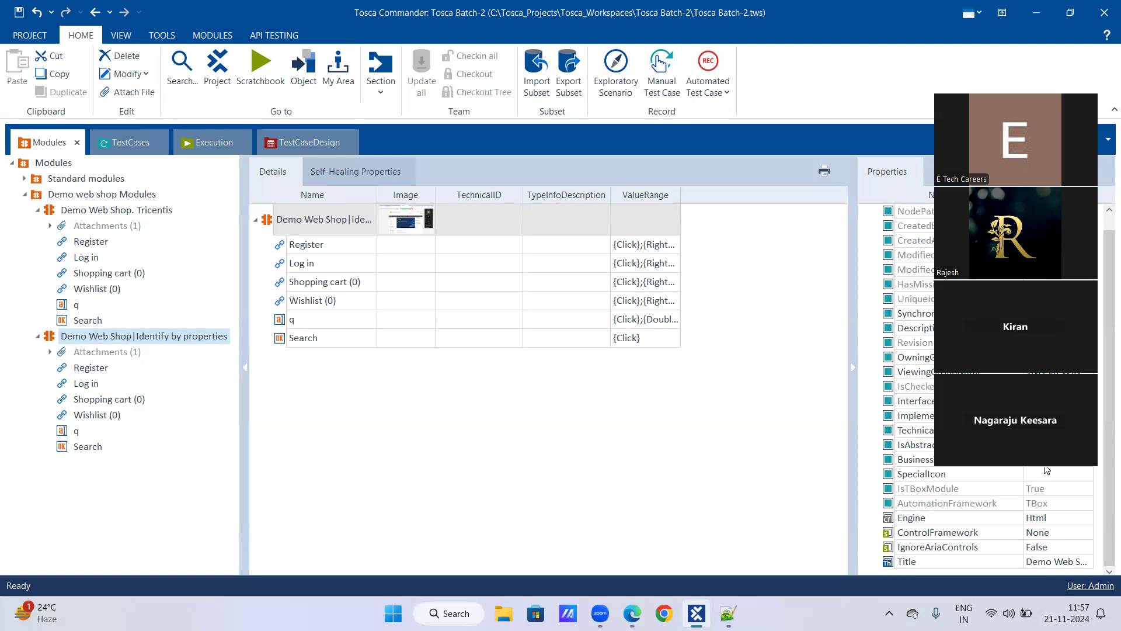
pyautogui.click(1101, 463)
pyautogui.click(1092, 471)
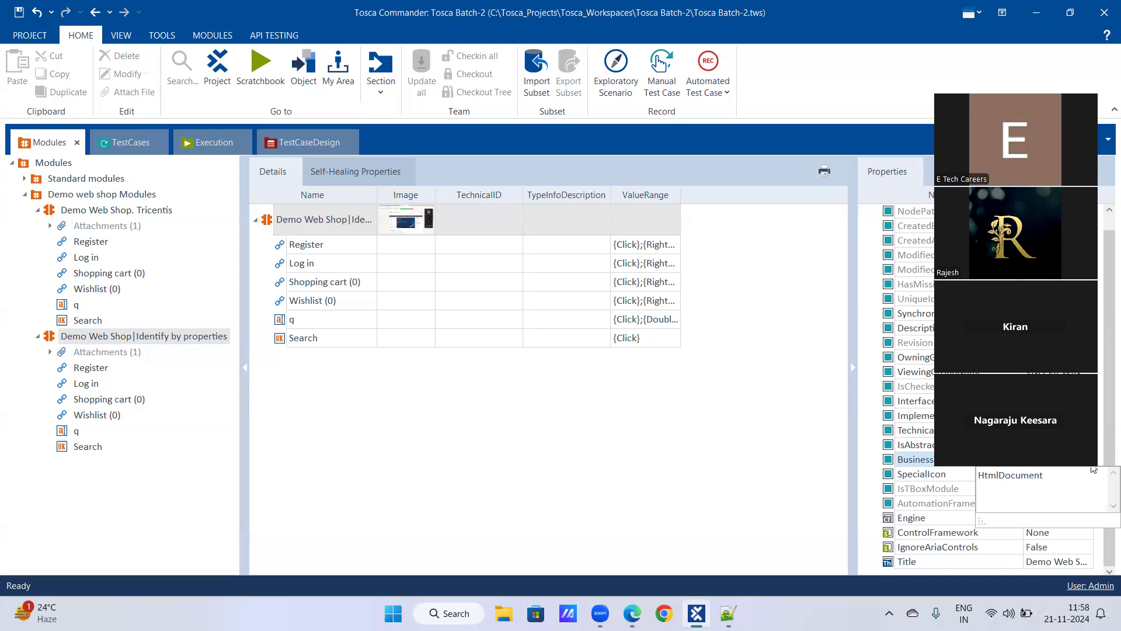
# Close the value editor and highlight 'Identify by Anchor' in the Batch-2_Tosca notes
pyautogui.click(1092, 466)
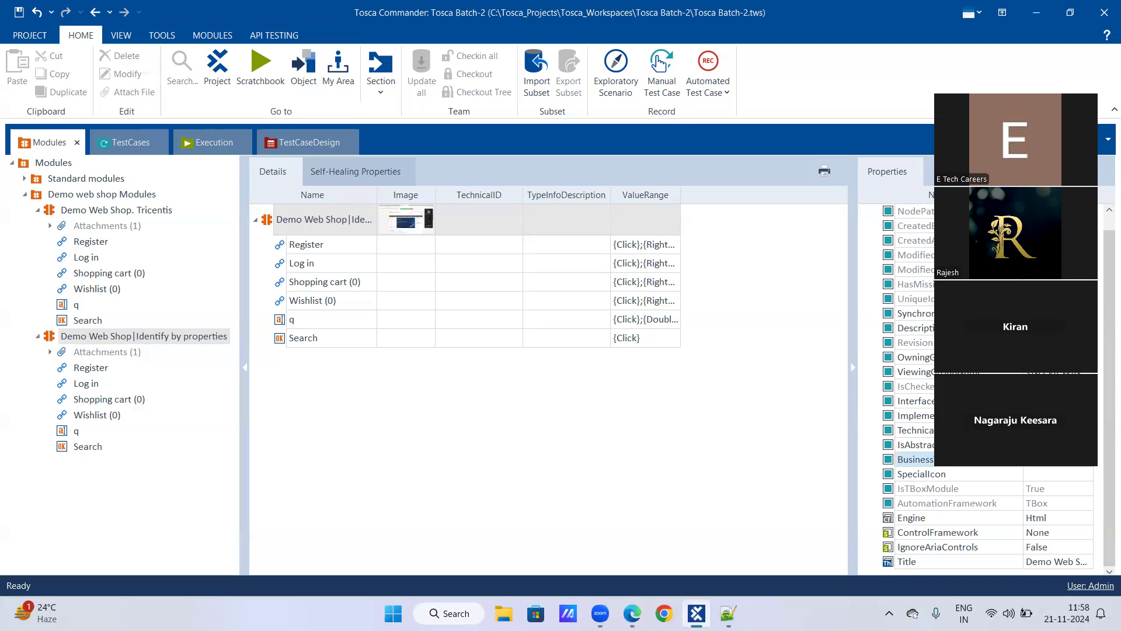
pyautogui.hotkey('alt', 'Tab')
pyautogui.moveTo(60, 260); pyautogui.dragTo(166, 260)
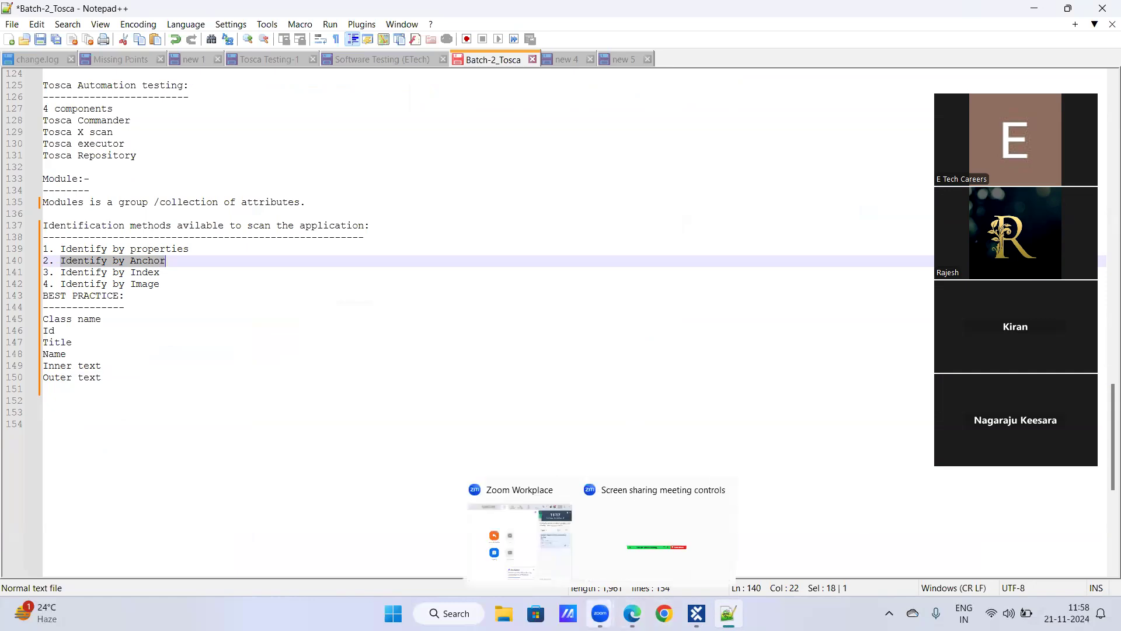
# Glance at the Demo Web Shop page in Edge and the notes, then return to Tosca Commander
pyautogui.click(632, 613)
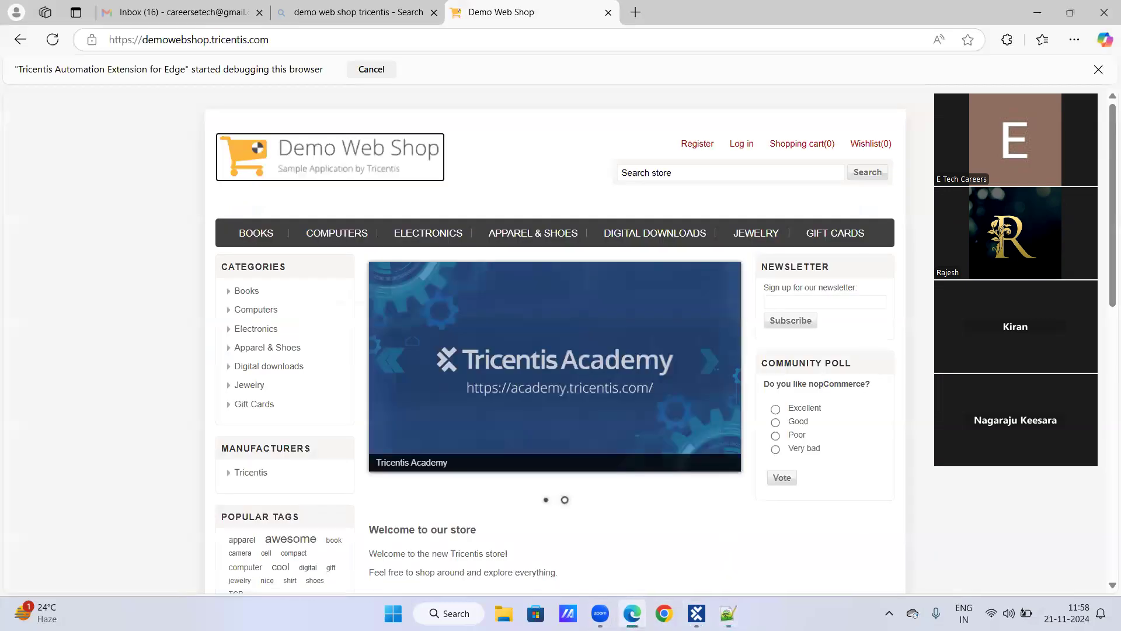
pyautogui.click(728, 614)
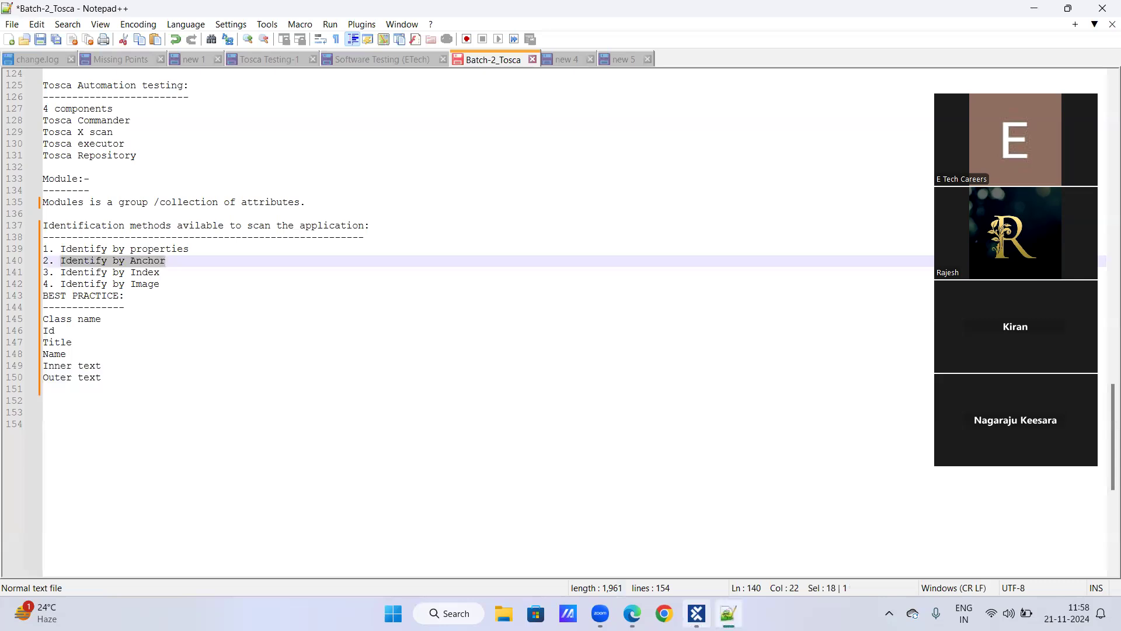
pyautogui.click(696, 613)
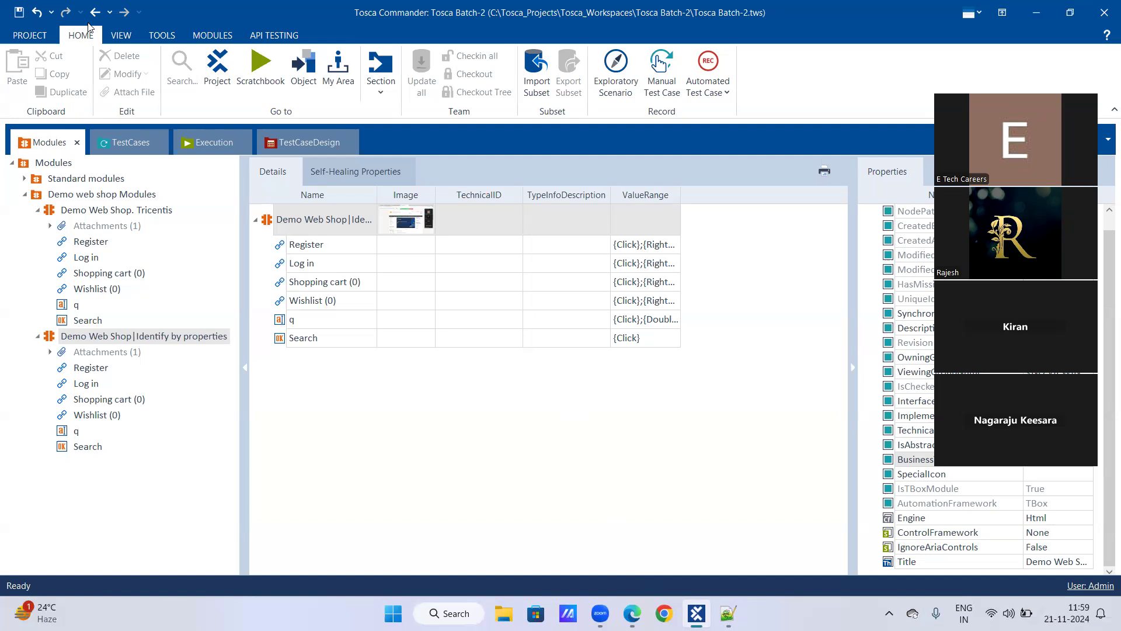
# Save the Tosca Batch-2 workspace from the quick access toolbar
pyautogui.click(20, 12)
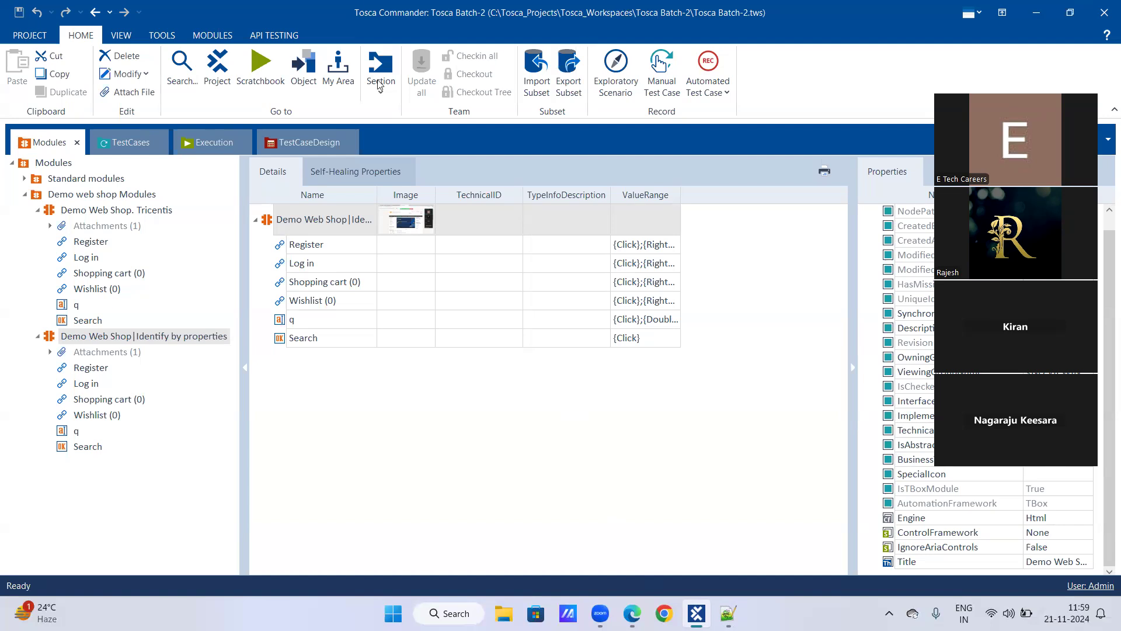
pyautogui.click(35, 38)
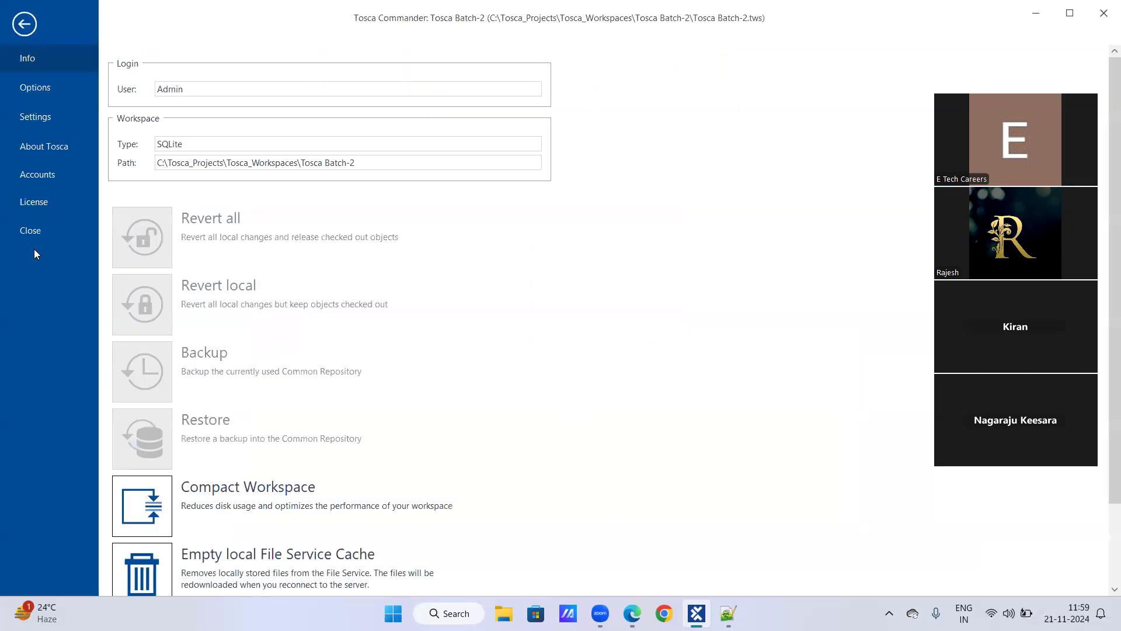
pyautogui.press('Escape')
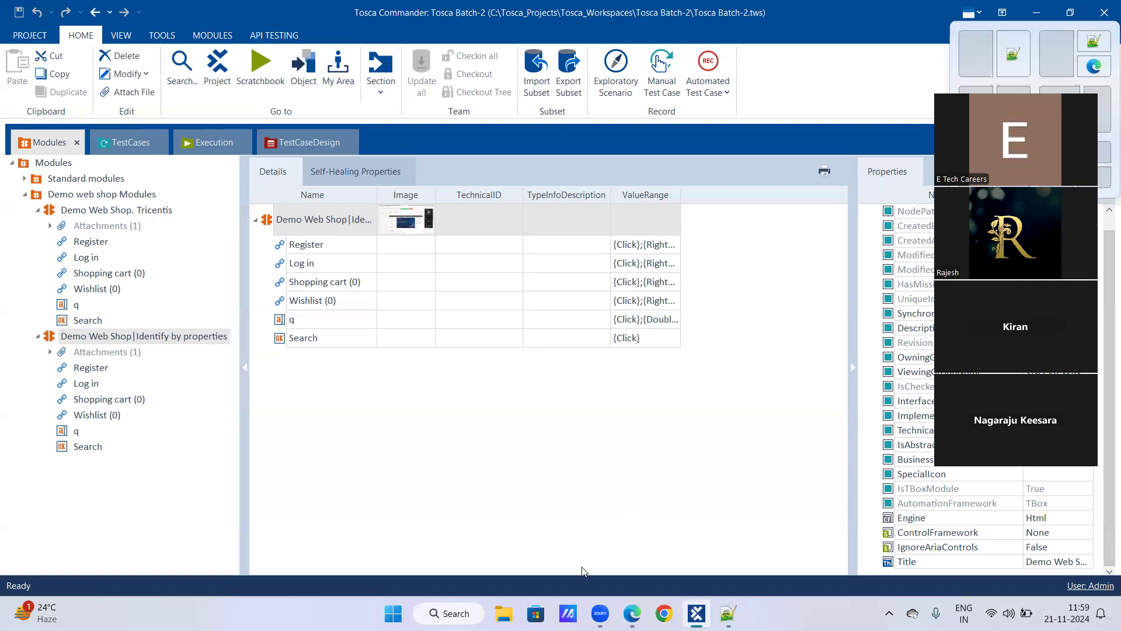
pyautogui.click(601, 613)
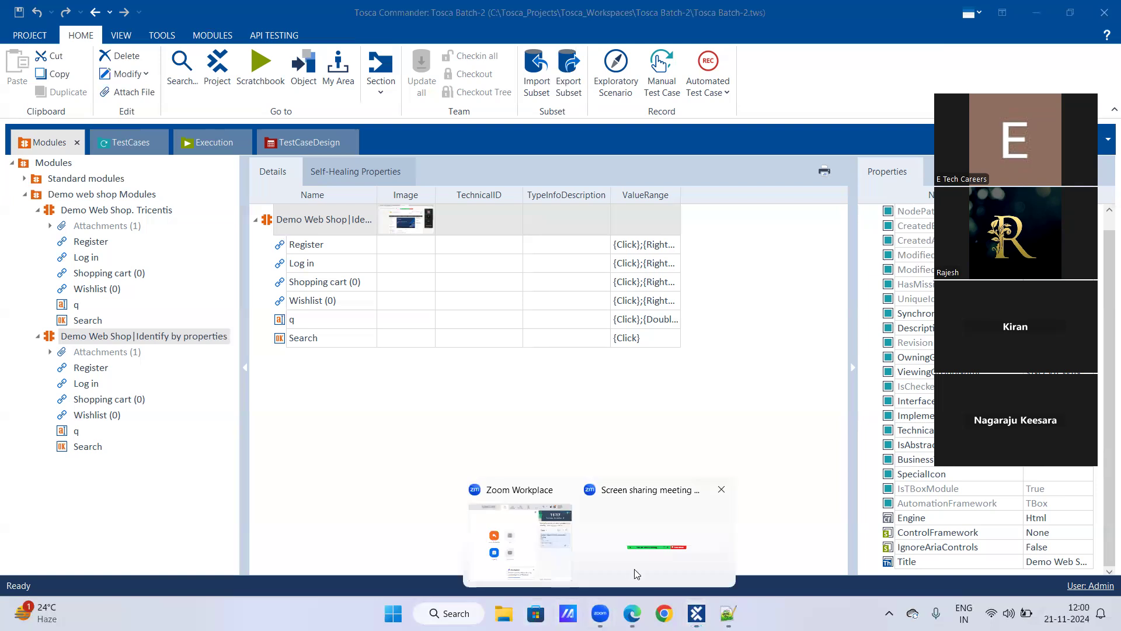